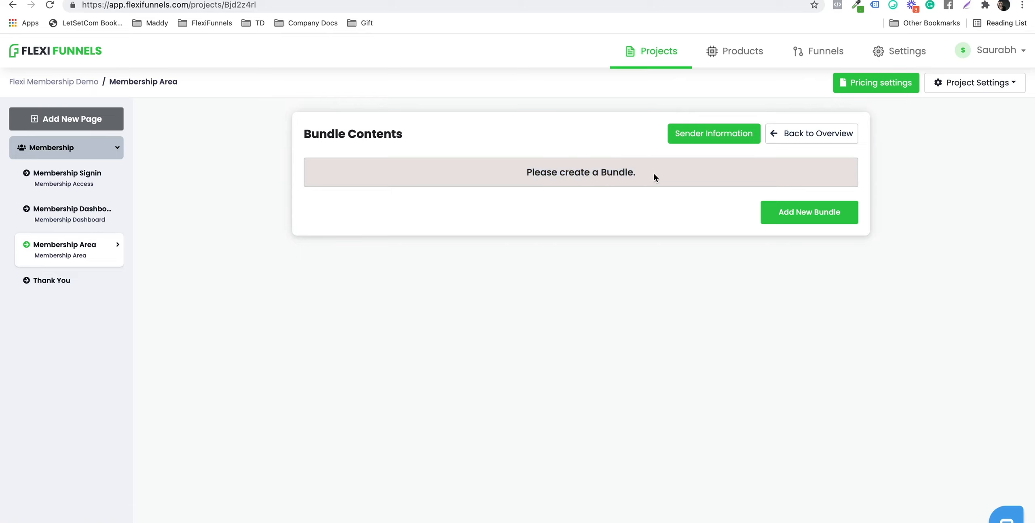
# Step: Add a new bundle to Bundle Contents and open its name for editing
pyautogui.click(797, 218)
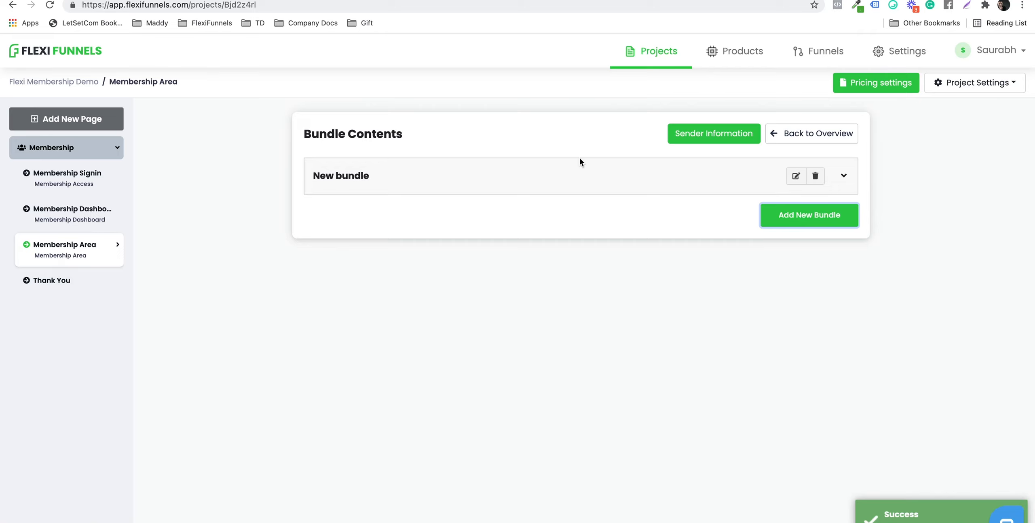
pyautogui.click(793, 177)
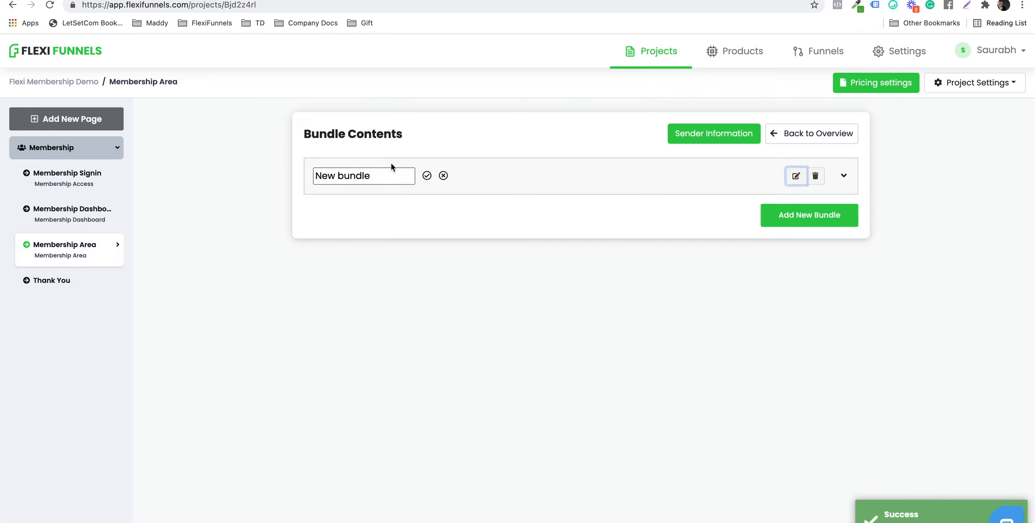
# Step: Rename the new bundle to 'Flexi Basic'
pyautogui.press('super+a')
pyautogui.write('Flexi Basic')
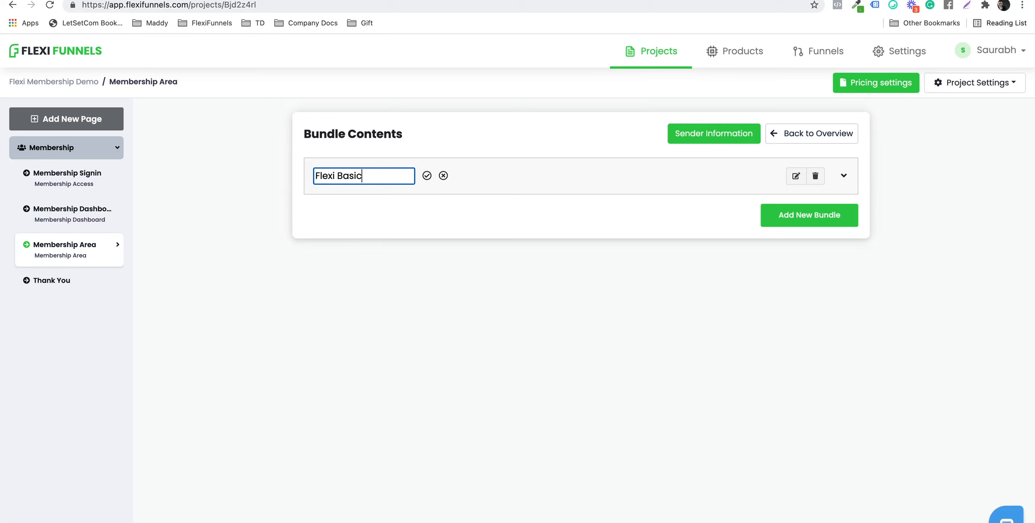
pyautogui.click(426, 175)
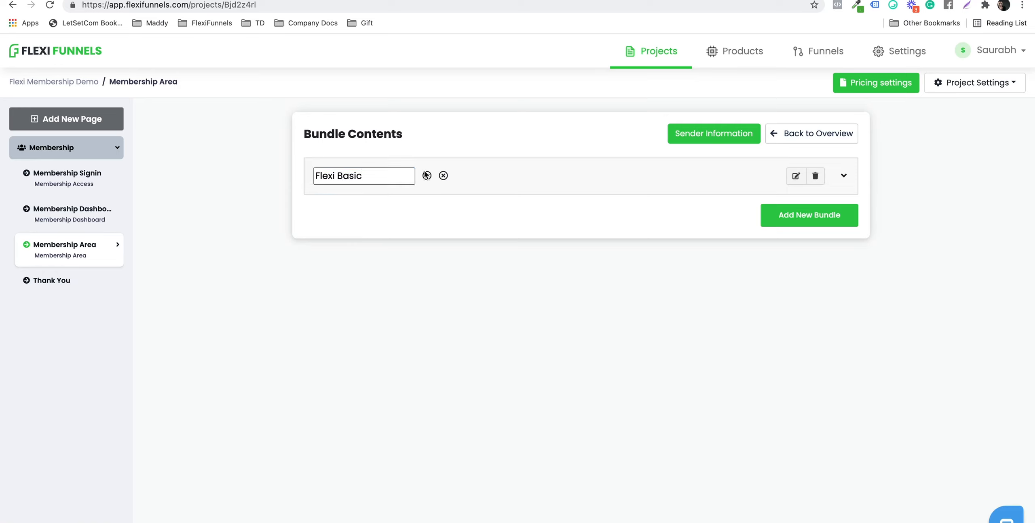
# Step: Include the Basic Tutorials module and its three lessons from Membership Area in Flexi Basic
pyautogui.click(844, 176)
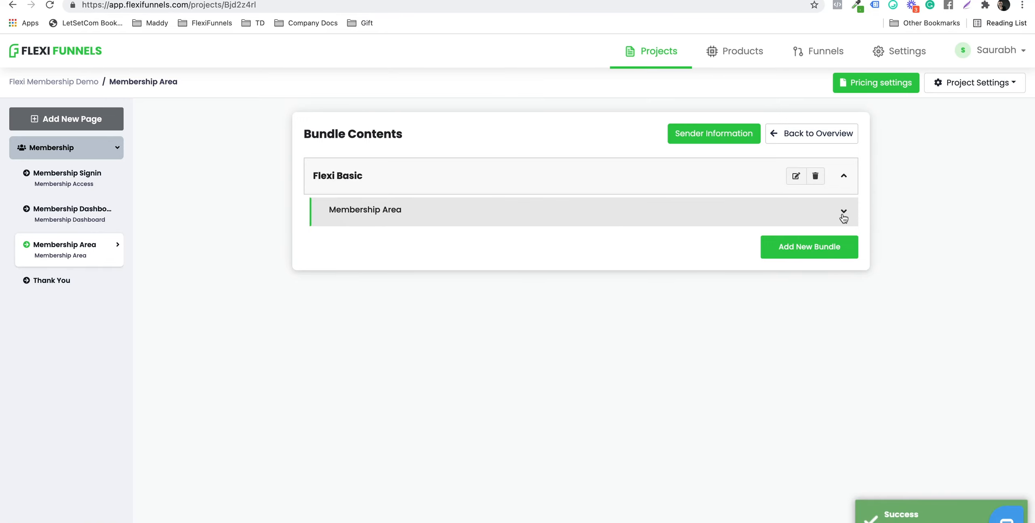
pyautogui.click(843, 215)
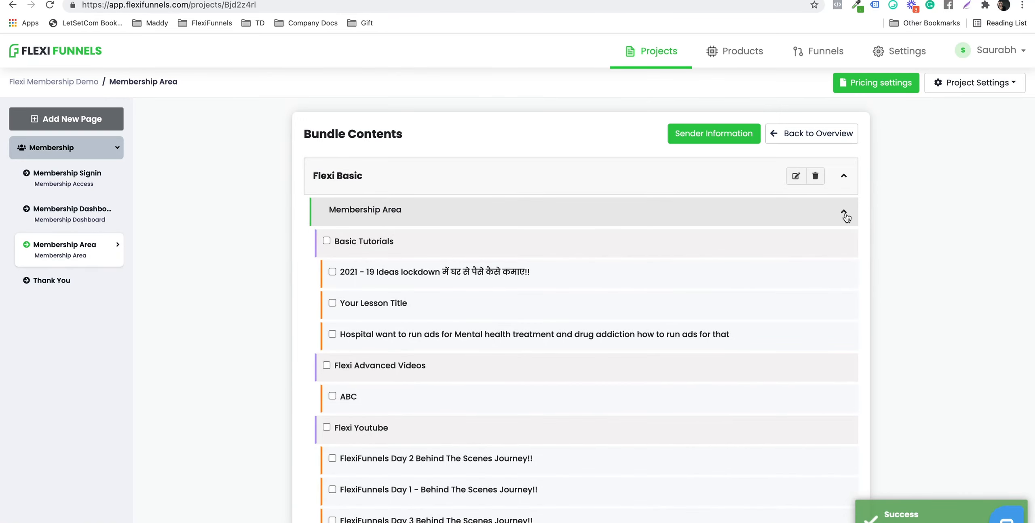
pyautogui.scroll(-2, 564, 191)
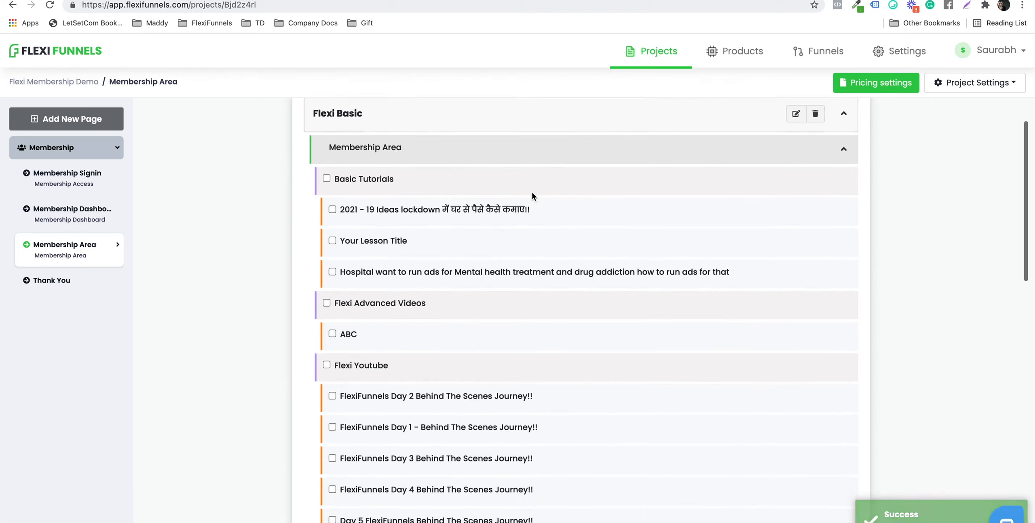
pyautogui.click(326, 172)
pyautogui.scroll(1, 425, 161)
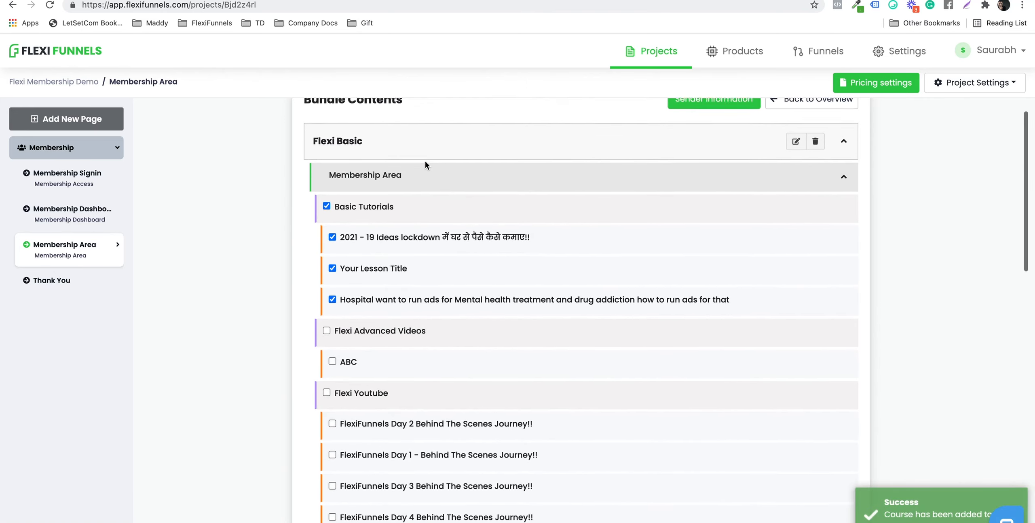
pyautogui.scroll(-1, 369, 159)
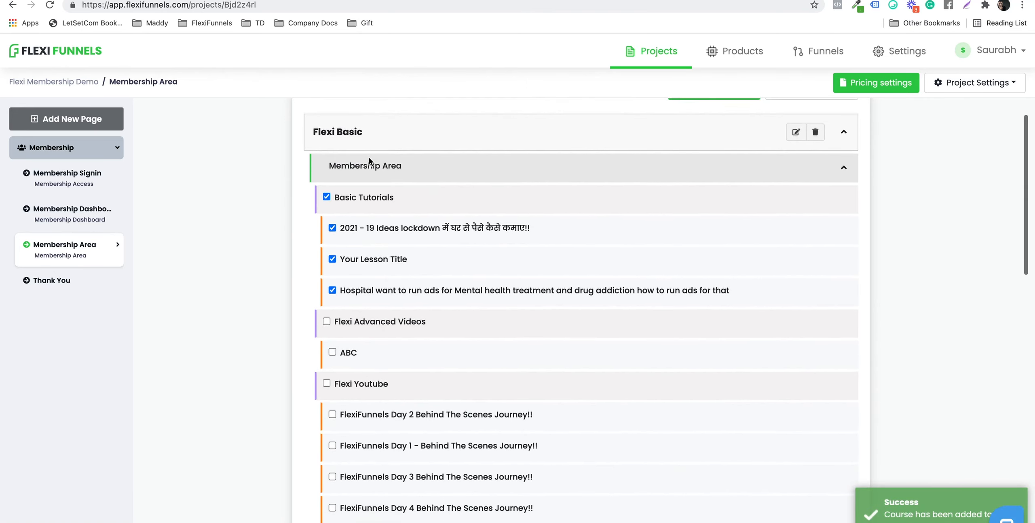
pyautogui.scroll(-10, 865, 378)
pyautogui.scroll(-8, 848, 400)
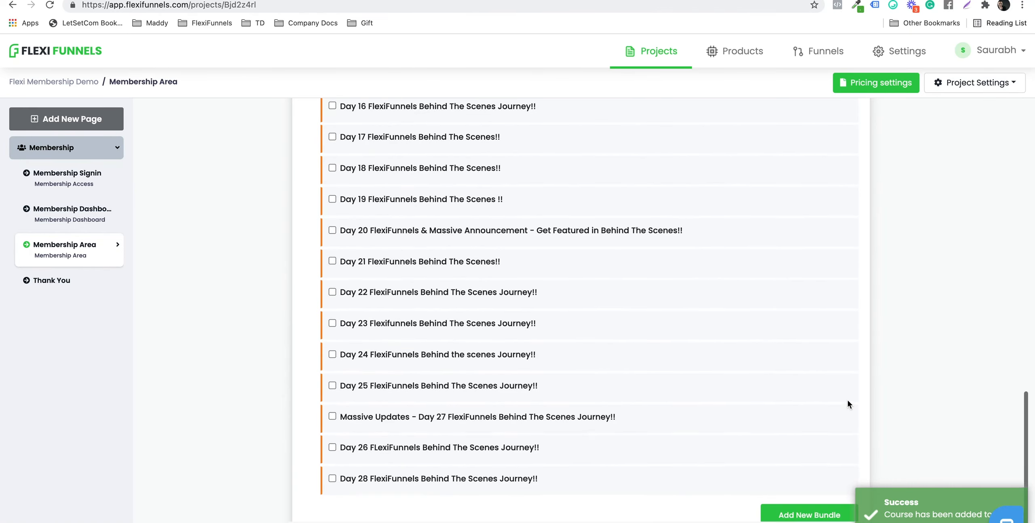
pyautogui.scroll(9, 824, 405)
pyautogui.scroll(10, 825, 405)
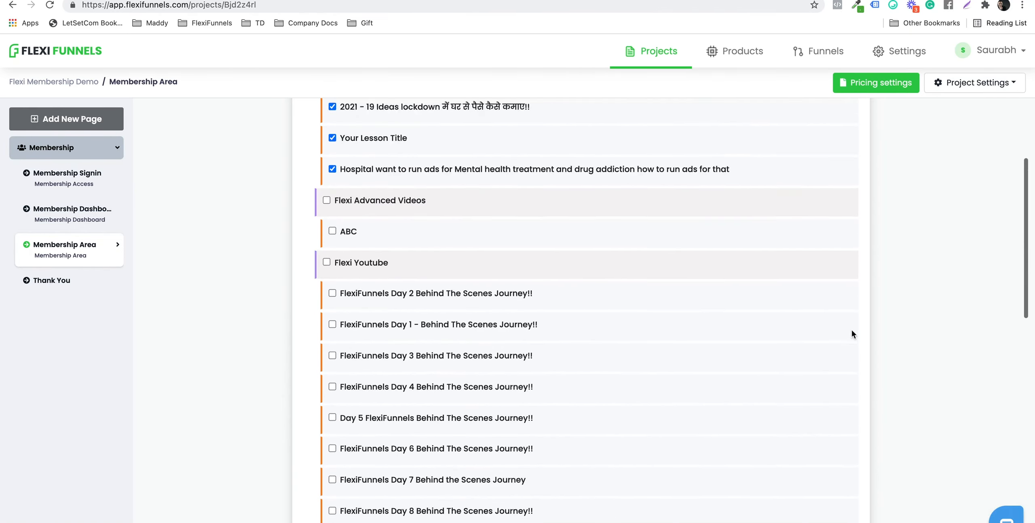
pyautogui.click(844, 212)
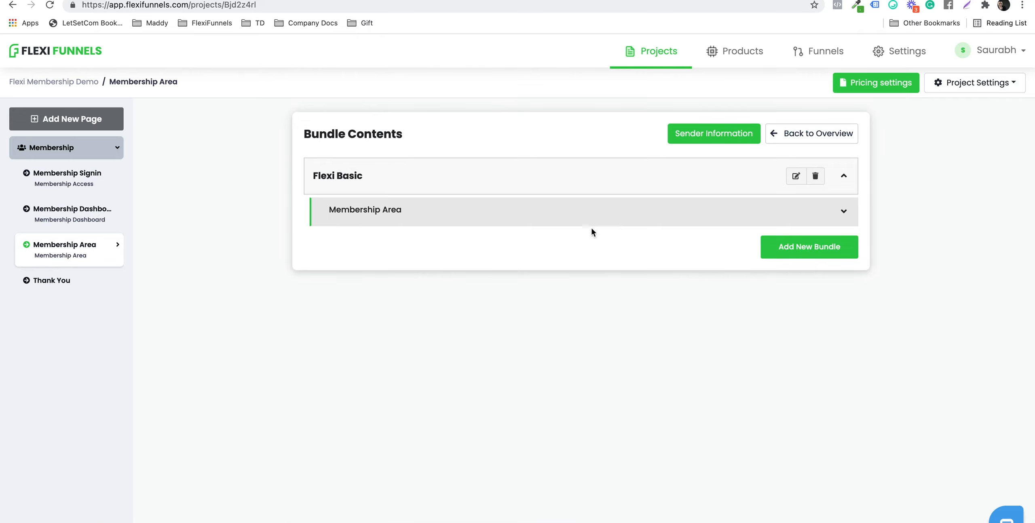
pyautogui.click(842, 211)
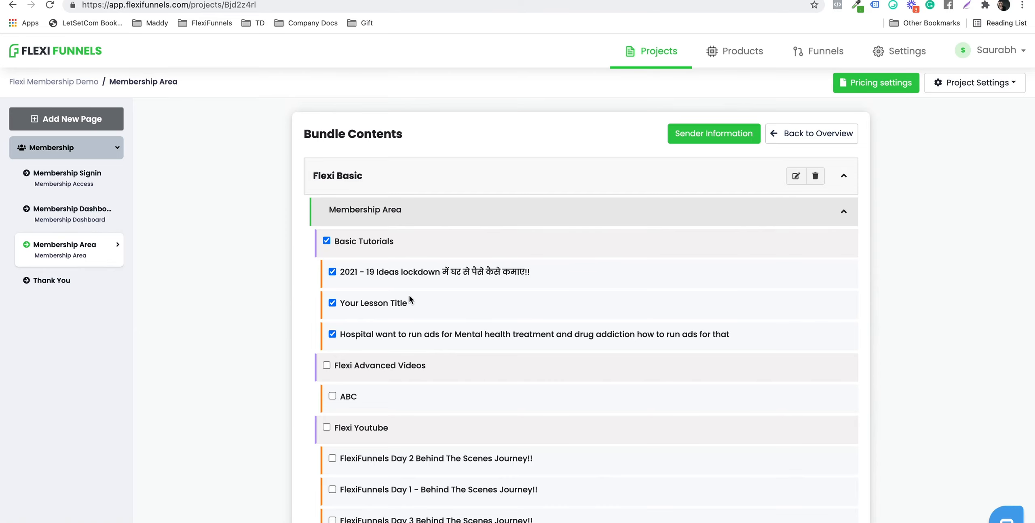
pyautogui.scroll(-5, 409, 300)
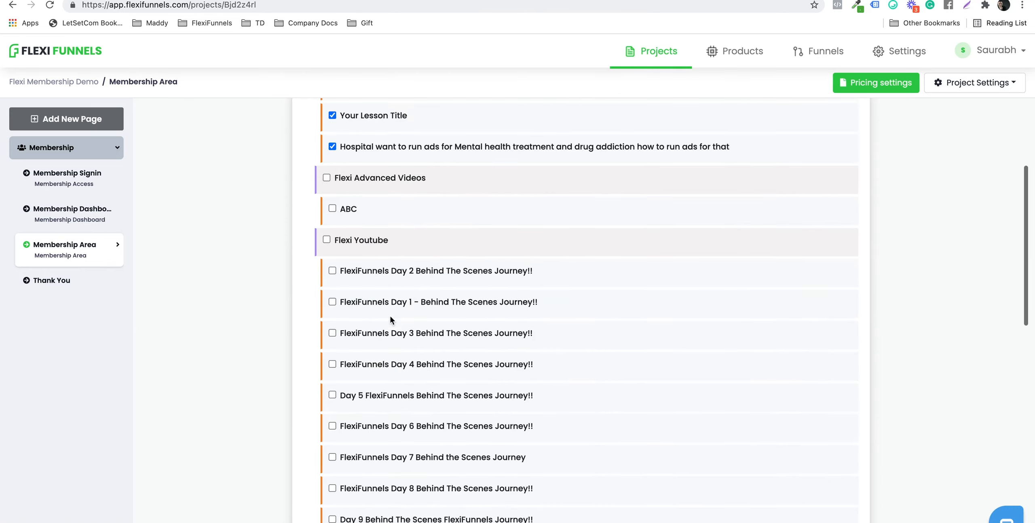
pyautogui.scroll(4, 389, 317)
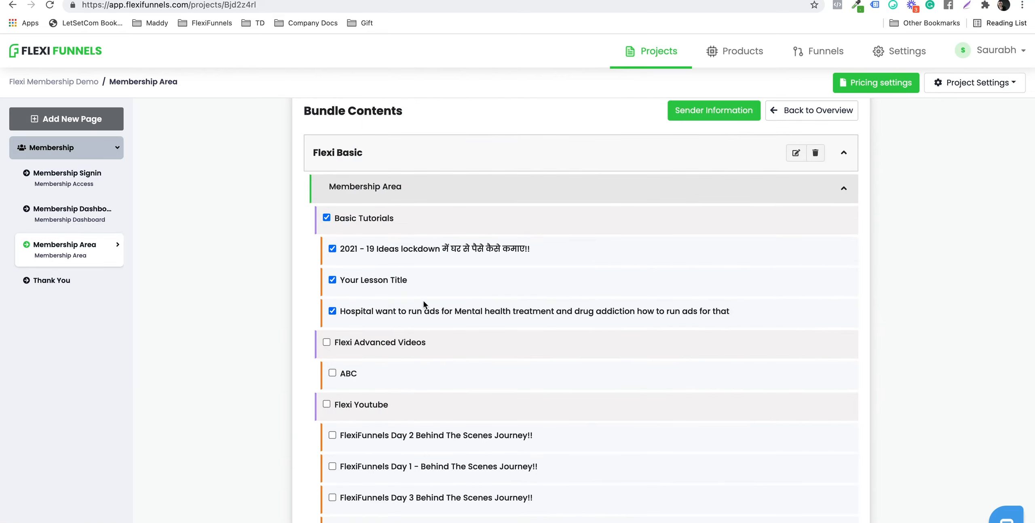
pyautogui.click(842, 190)
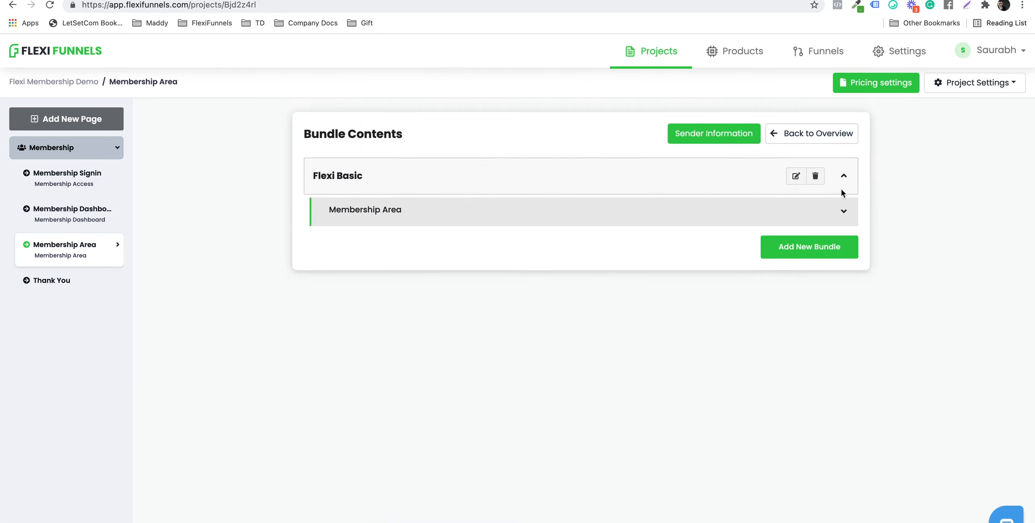
# Step: Create a second bundle and name it 'Flexi Advanced'
pyautogui.click(842, 256)
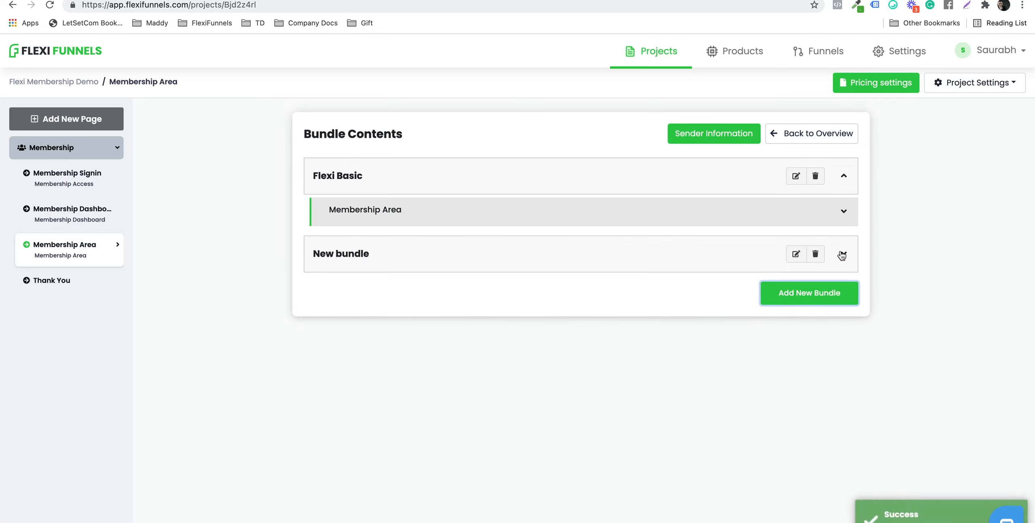
pyautogui.click(790, 256)
pyautogui.tripleClick(378, 248)
pyautogui.write('Flexi Advanced')
pyautogui.click(456, 294)
# Step: Include Basic Tutorials, Flexi Advanced Videos and Flexi Youtube modules in Flexi Advanced, then collapse both bundles
pyautogui.click(844, 254)
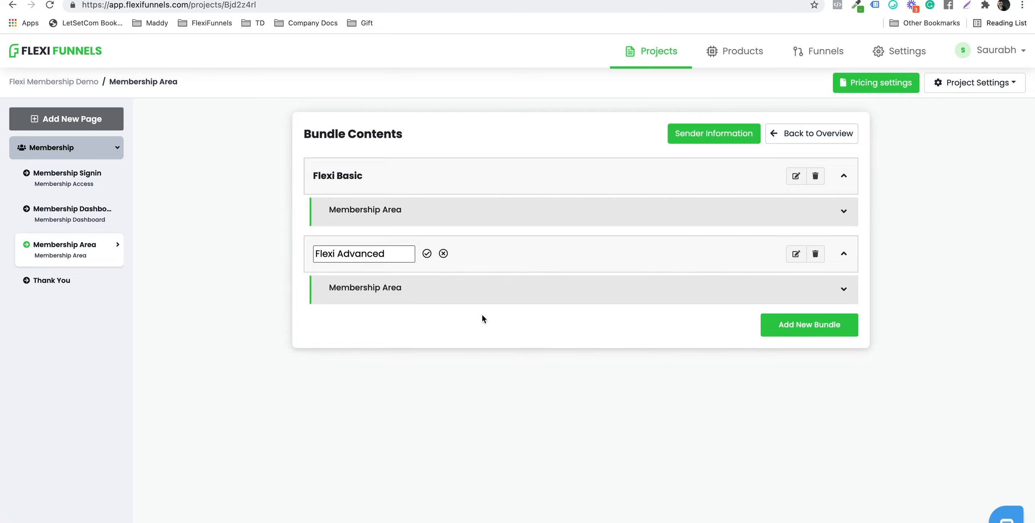
pyautogui.click(844, 289)
pyautogui.scroll(-2, 369, 337)
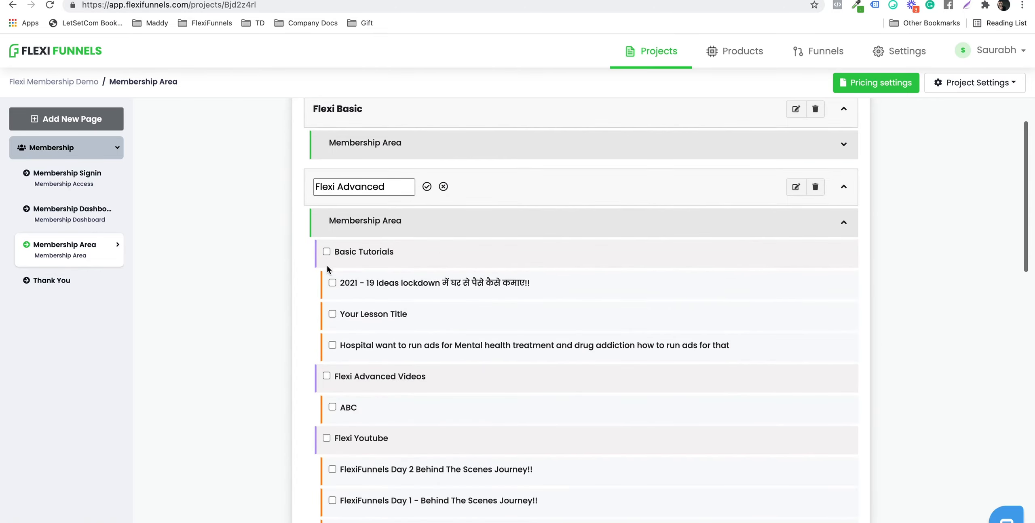
pyautogui.click(326, 252)
pyautogui.click(326, 375)
pyautogui.scroll(-5, 329, 374)
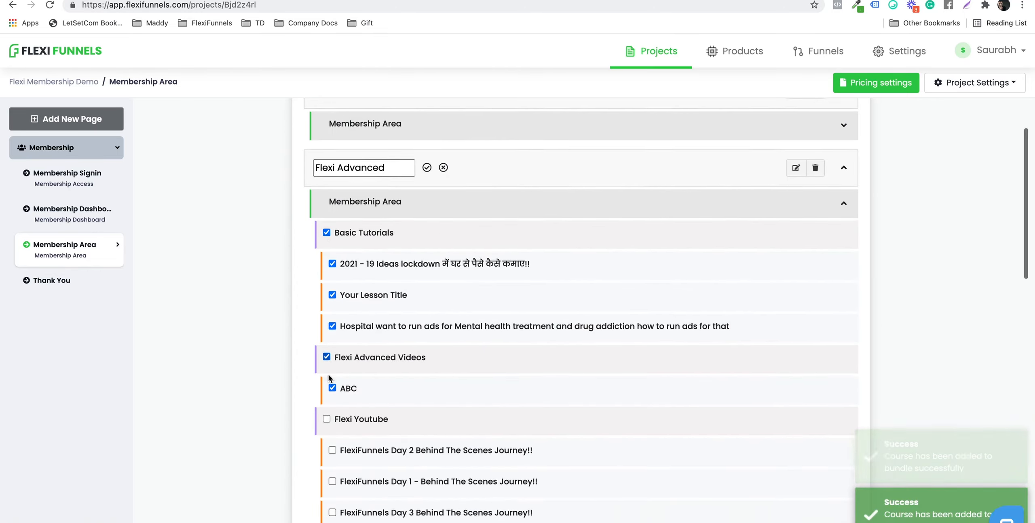
pyautogui.click(326, 252)
pyautogui.scroll(6, 847, 252)
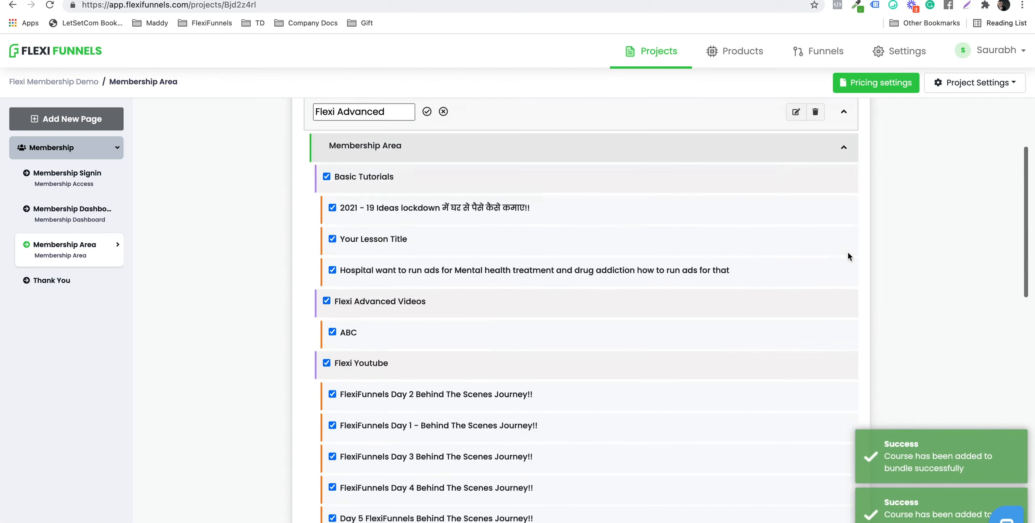
pyautogui.click(844, 289)
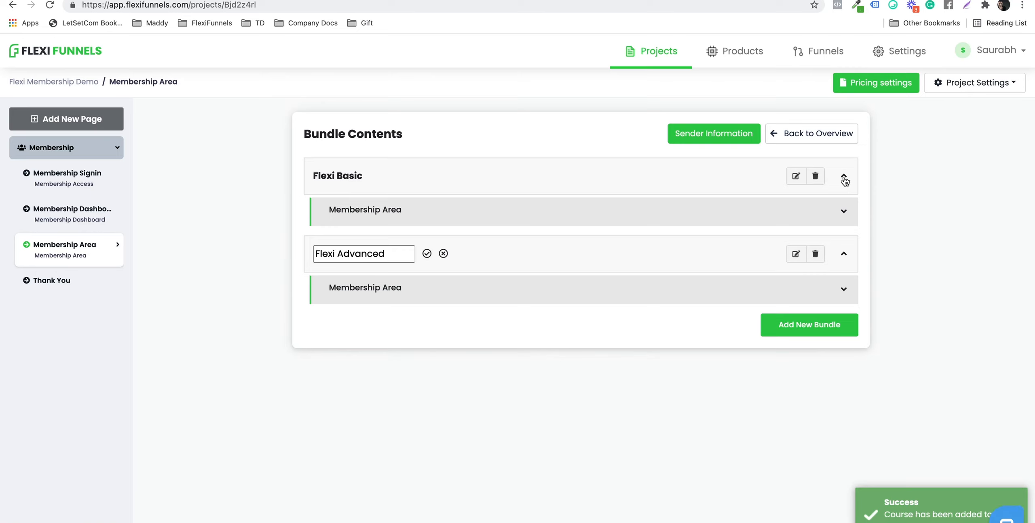
pyautogui.click(843, 176)
pyautogui.click(844, 225)
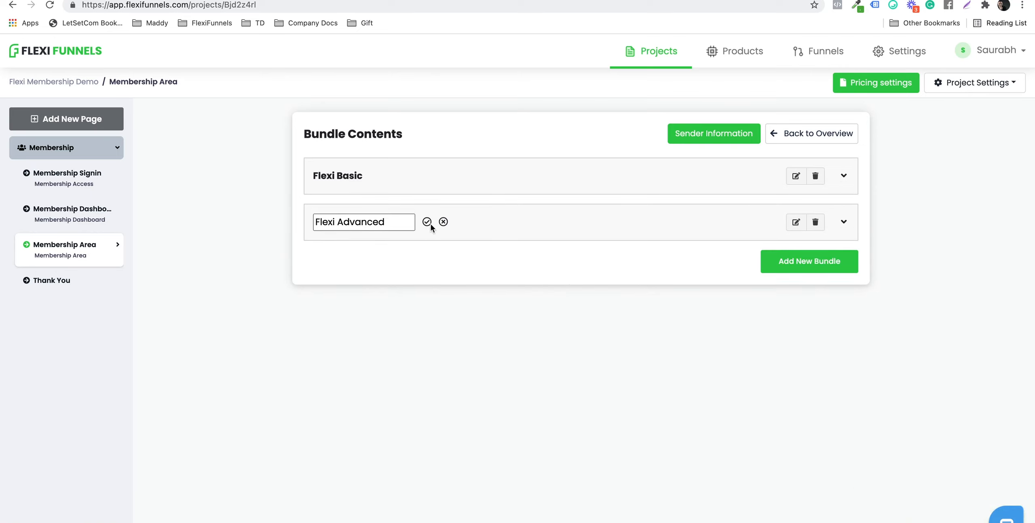
pyautogui.click(697, 135)
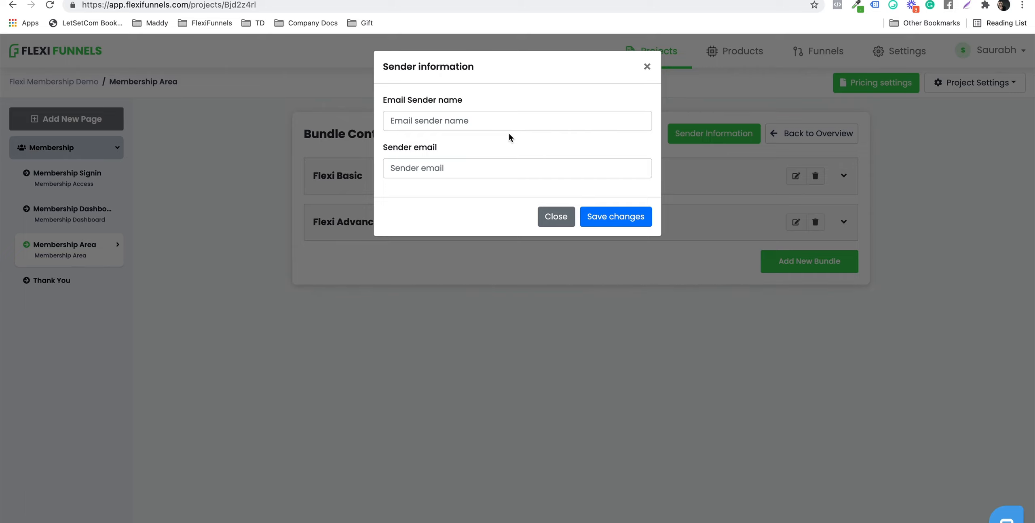
# Step: Enter the sender's name and sender email address in Sender Information and save the changes
pyautogui.click(418, 126)
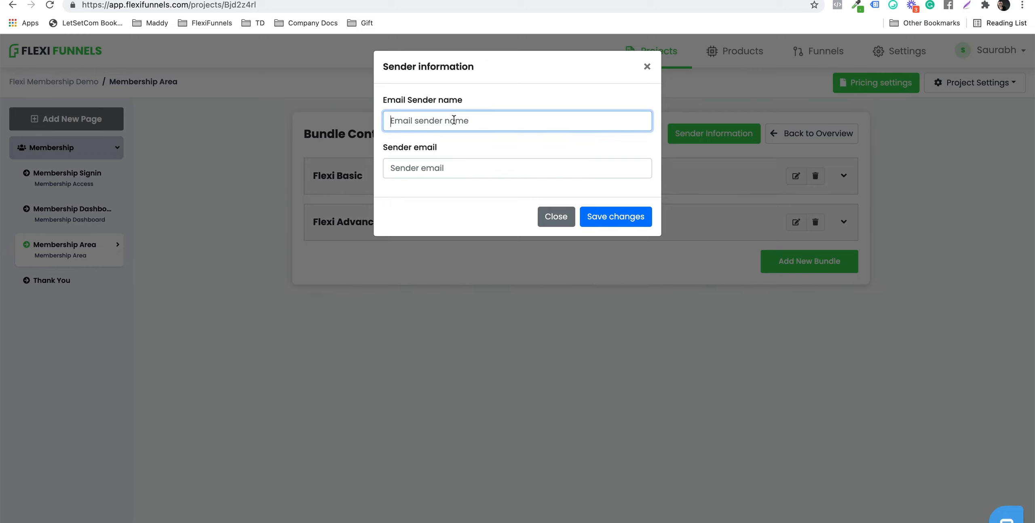
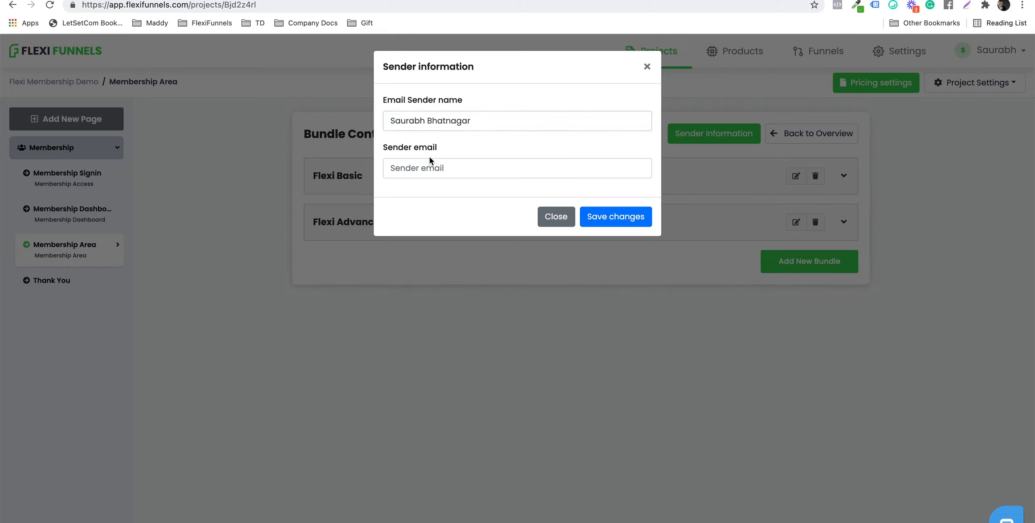
pyautogui.click(412, 168)
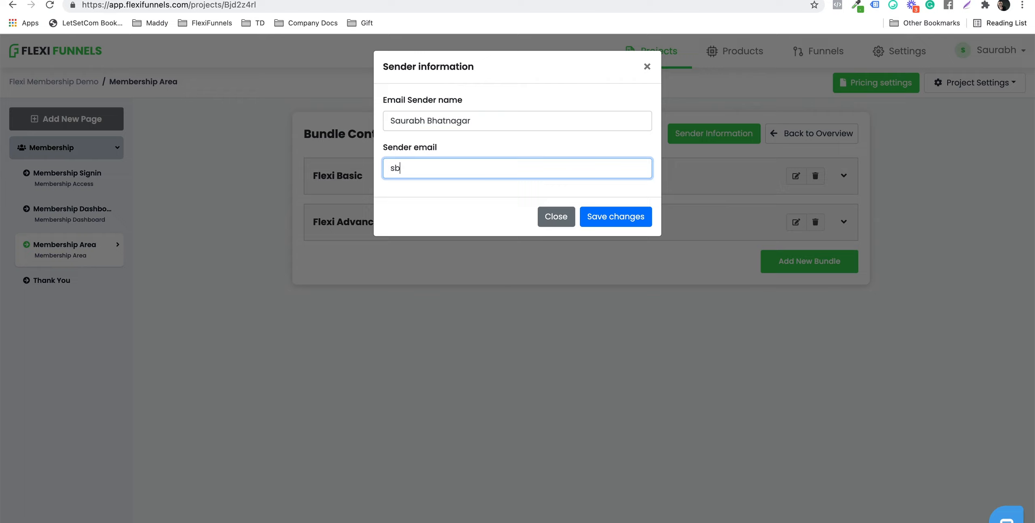
pyautogui.moveTo(506, 168); pyautogui.dragTo(407, 168)
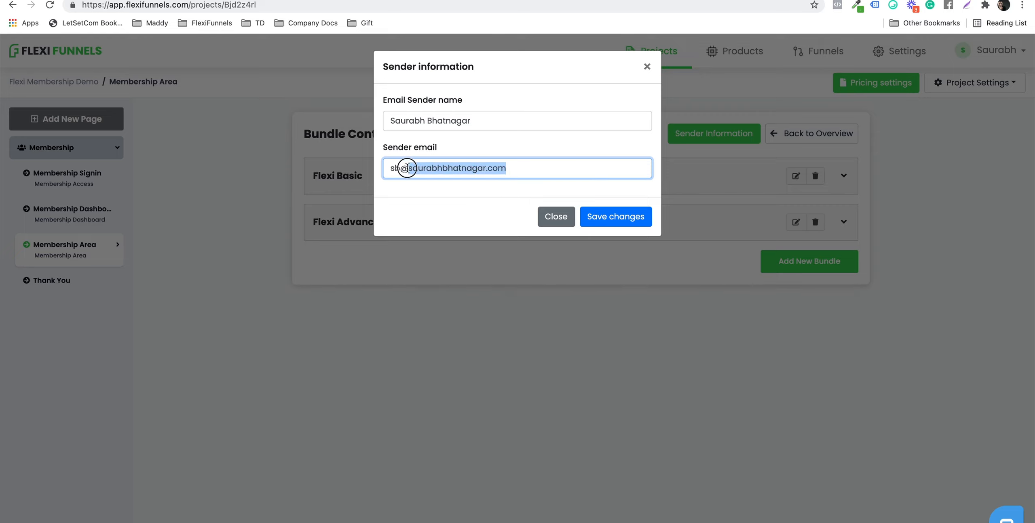
pyautogui.click(498, 168)
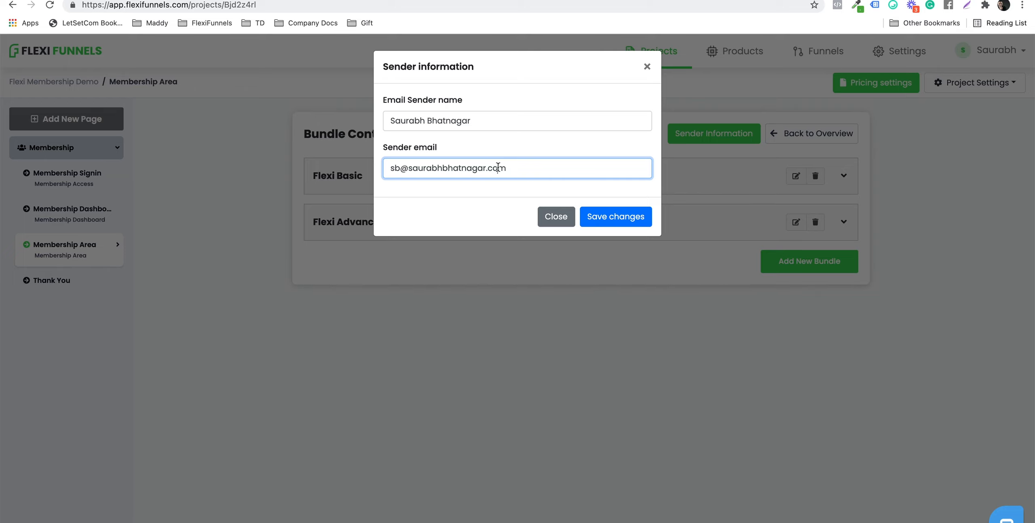
pyautogui.click(629, 212)
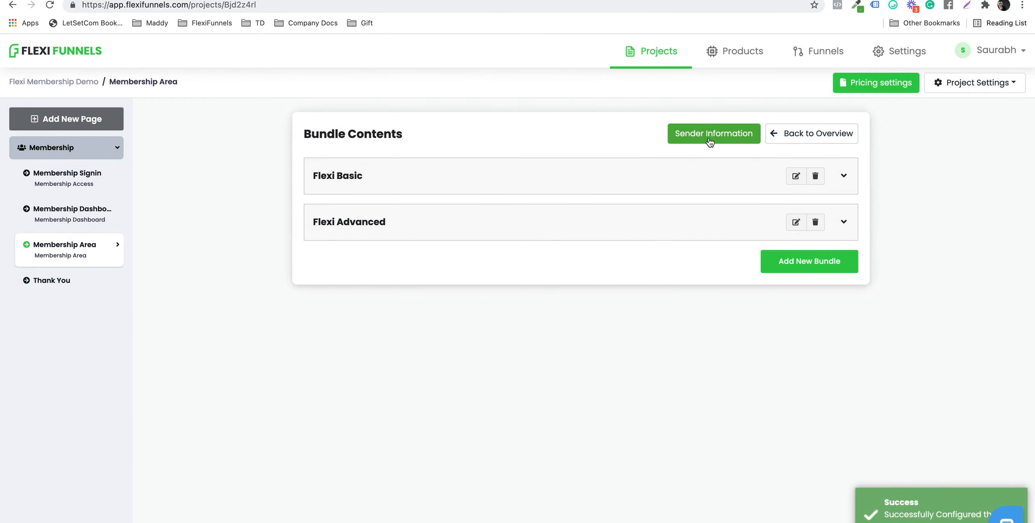
pyautogui.click(828, 133)
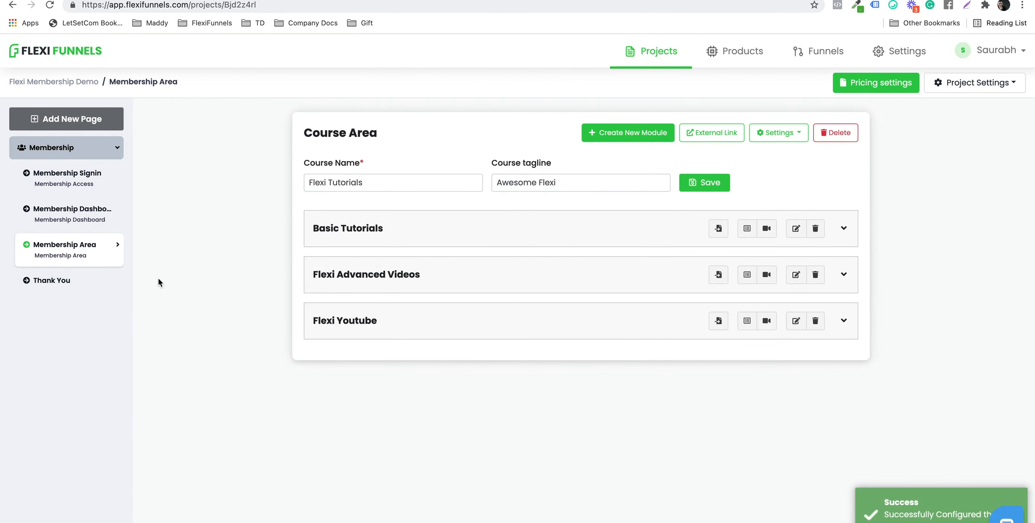
# Step: Create a page named 'Flexi Membership Sales Page', copying the name for reuse
pyautogui.click(61, 120)
pyautogui.click(420, 274)
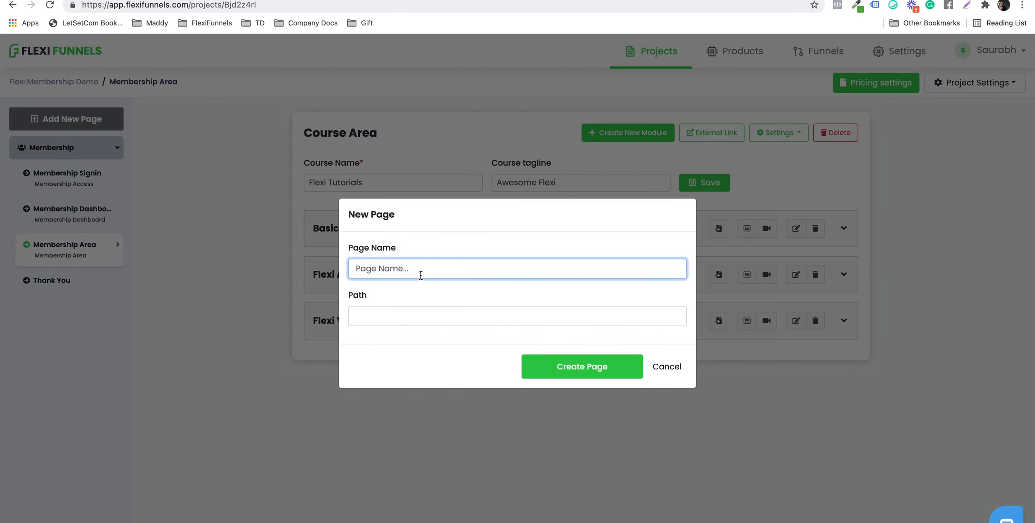
pyautogui.write('Flexi Sales Page')
pyautogui.click(373, 268)
pyautogui.write('Membership')
pyautogui.press('super+a')
pyautogui.press('super+c')
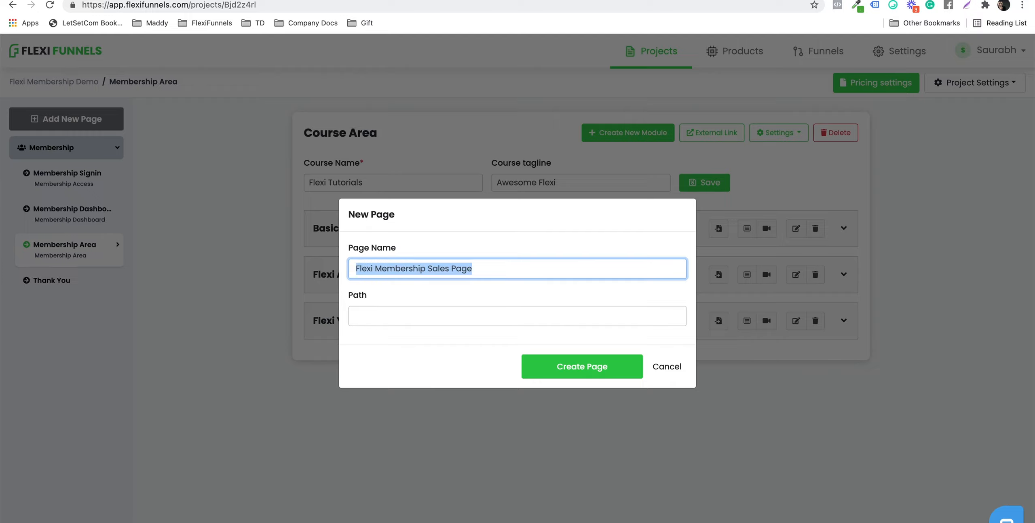
pyautogui.click(549, 361)
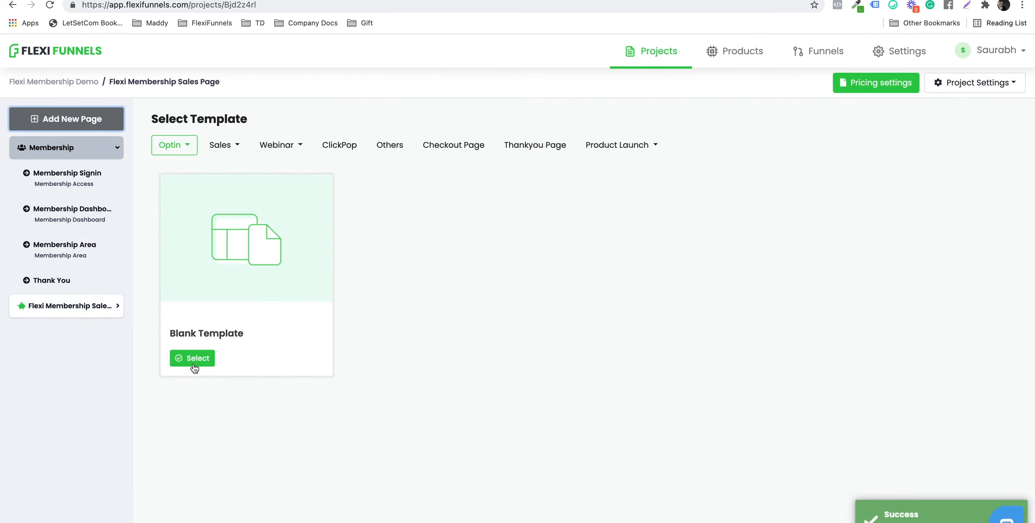
pyautogui.click(193, 361)
# Step: Open the blank page in the editor and add a section with a row and a headline
pyautogui.click(362, 341)
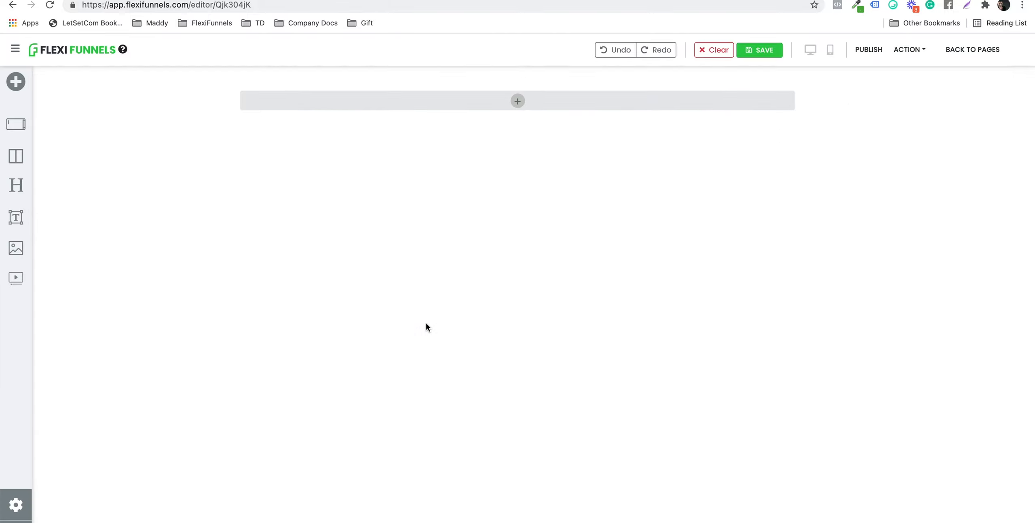
pyautogui.click(518, 100)
pyautogui.click(161, 82)
pyautogui.moveTo(106, 170); pyautogui.dragTo(511, 101)
pyautogui.click(510, 101)
pyautogui.moveTo(121, 212); pyautogui.dragTo(515, 101)
pyautogui.click(518, 104)
pyautogui.moveTo(63, 192); pyautogui.dragTo(590, 112)
# Step: Insert a two-column row below the headline and set the headline to 'Flexi Membership Sales Page'
pyautogui.click(522, 117)
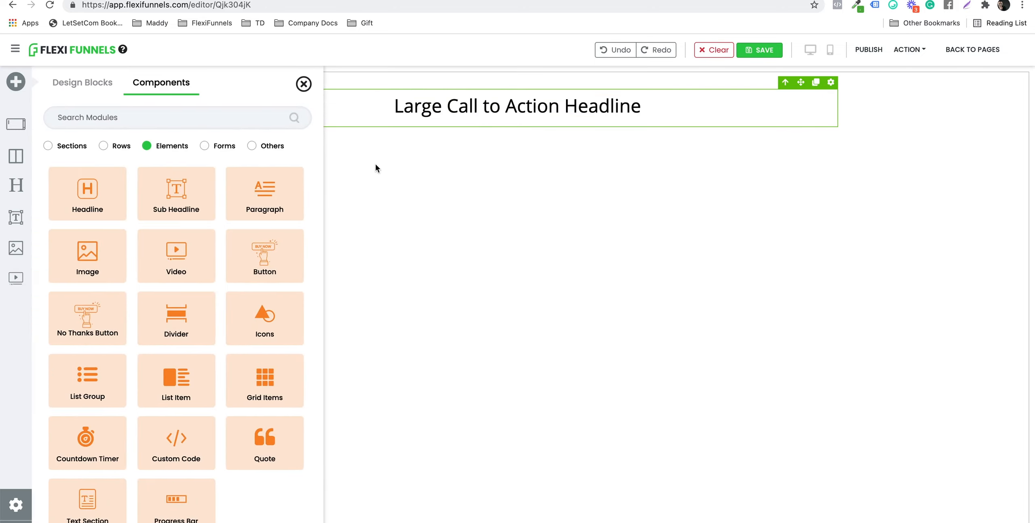
pyautogui.click(562, 155)
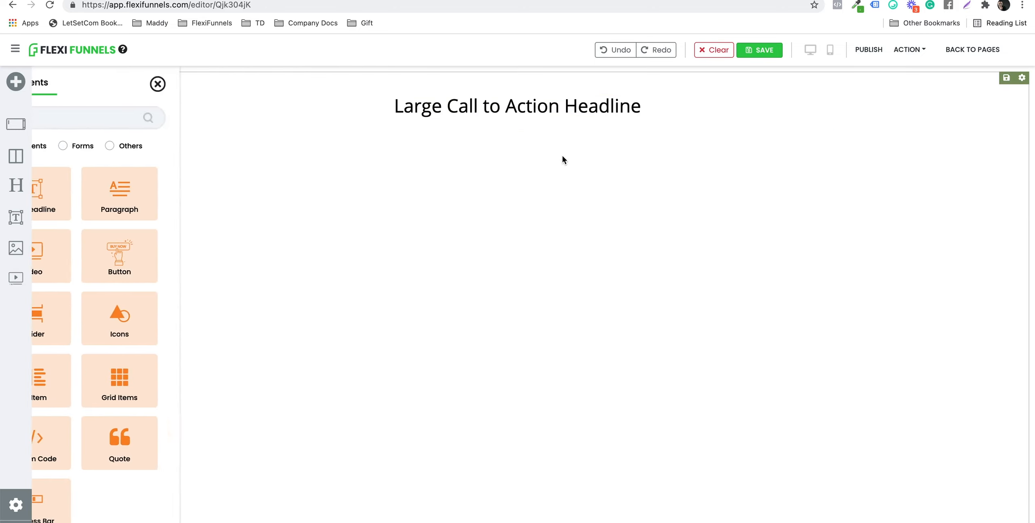
pyautogui.click(520, 130)
pyautogui.click(165, 202)
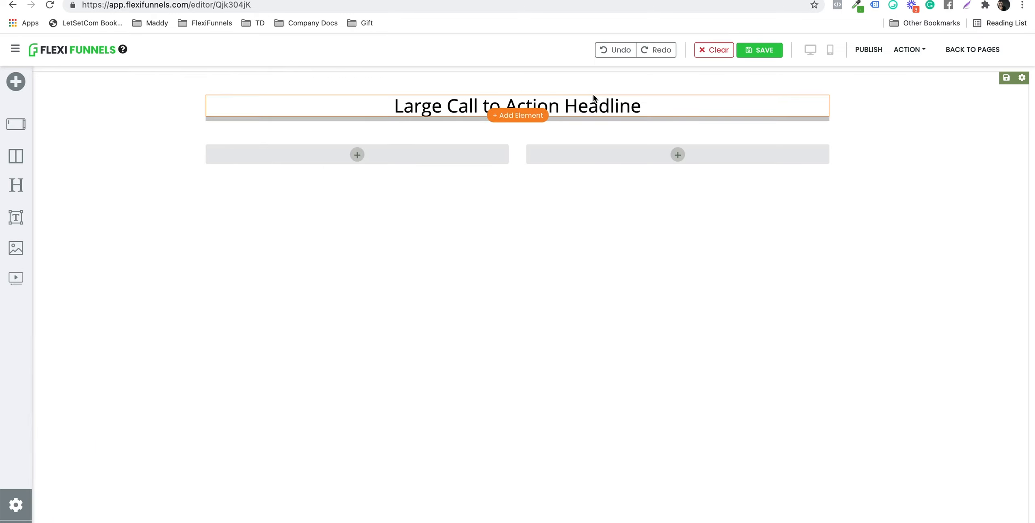
pyautogui.click(582, 99)
pyautogui.tripleClick(583, 98)
pyautogui.press('super+v')
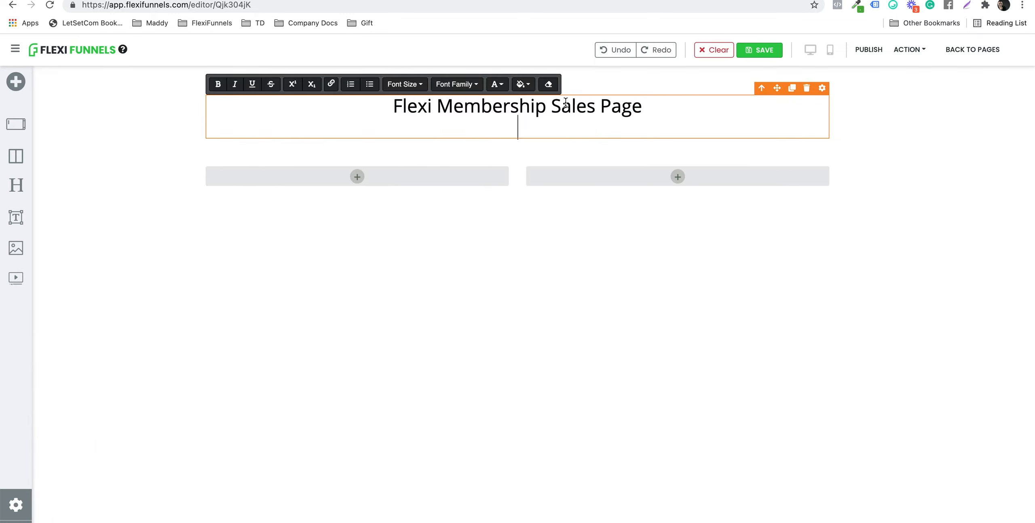
# Step: Add an access button and a headline above it in each of the two columns
pyautogui.click(366, 155)
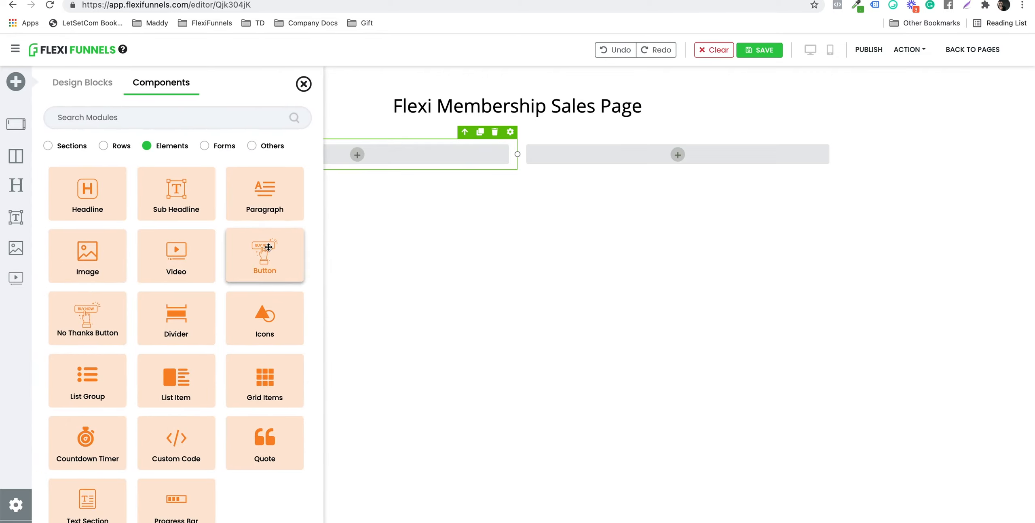
pyautogui.click(264, 255)
pyautogui.click(693, 163)
pyautogui.click(264, 253)
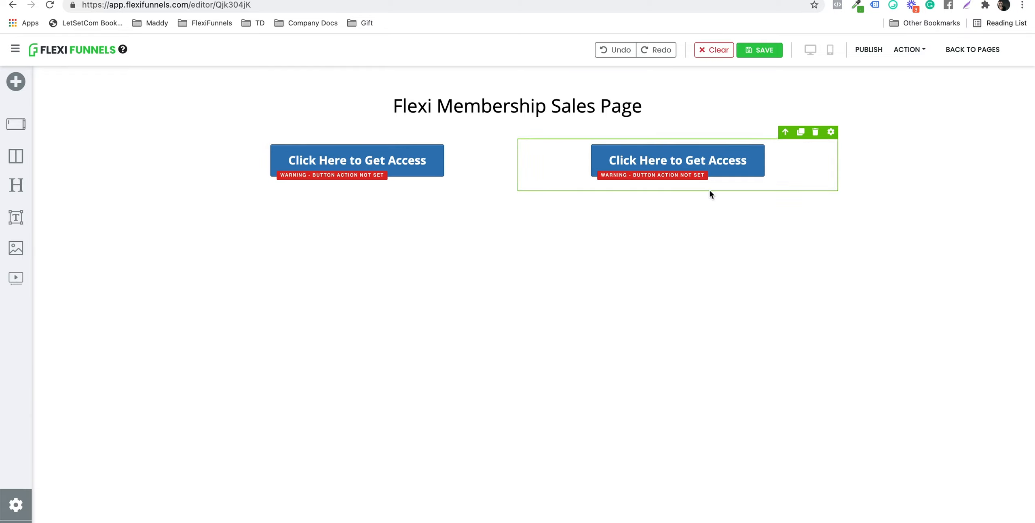
pyautogui.moveTo(16, 183); pyautogui.dragTo(301, 145)
pyautogui.moveTo(15, 183); pyautogui.dragTo(687, 146)
# Step: Title the column headlines 'Flexi Basic' and 'Flexi Advanced', then publish the page
pyautogui.tripleClick(308, 152)
pyautogui.write('Flexi Basic')
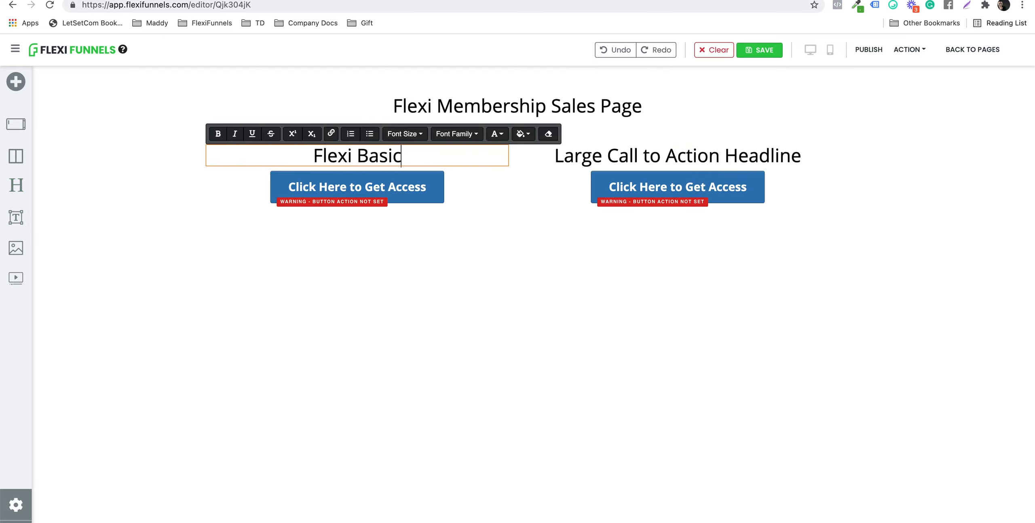
pyautogui.click(650, 150)
pyautogui.tripleClick(649, 148)
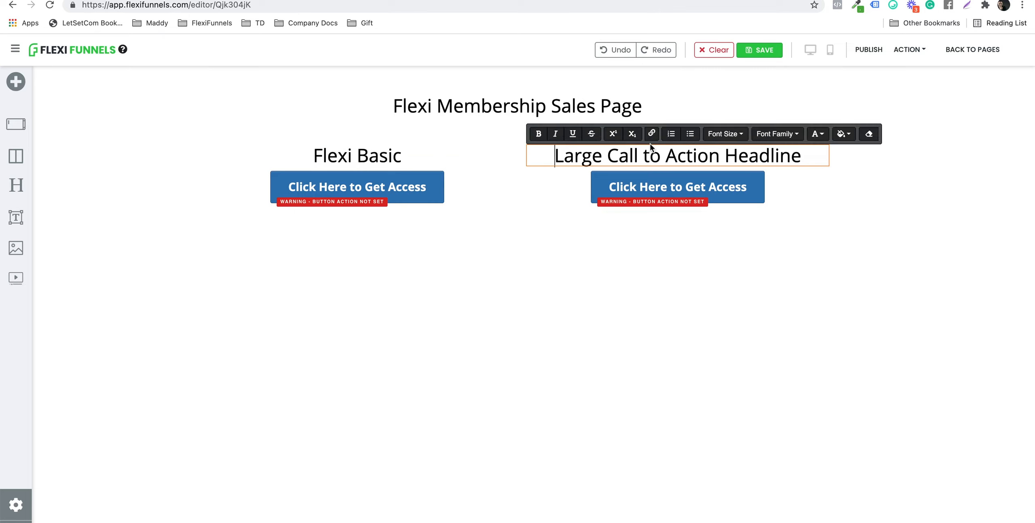
pyautogui.write('Flexi Advanced')
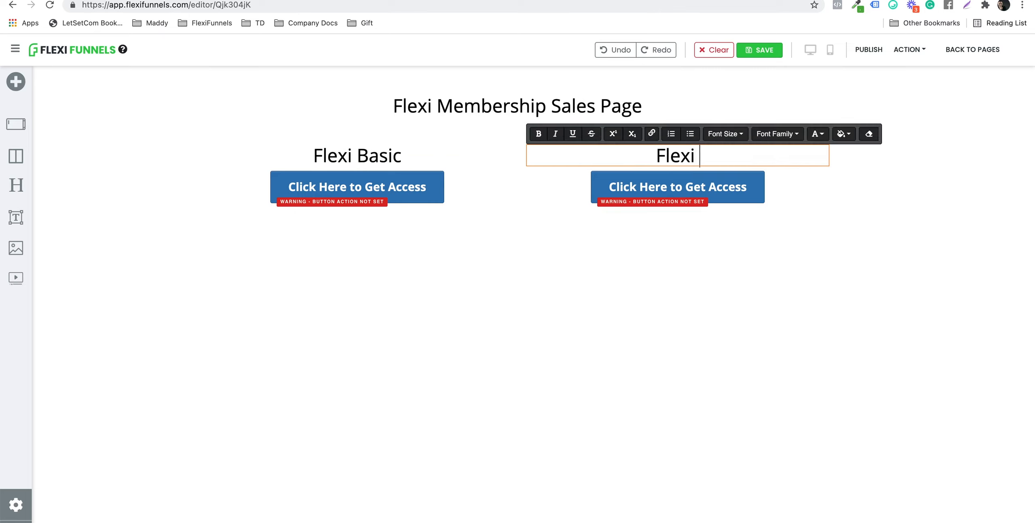
pyautogui.click(720, 242)
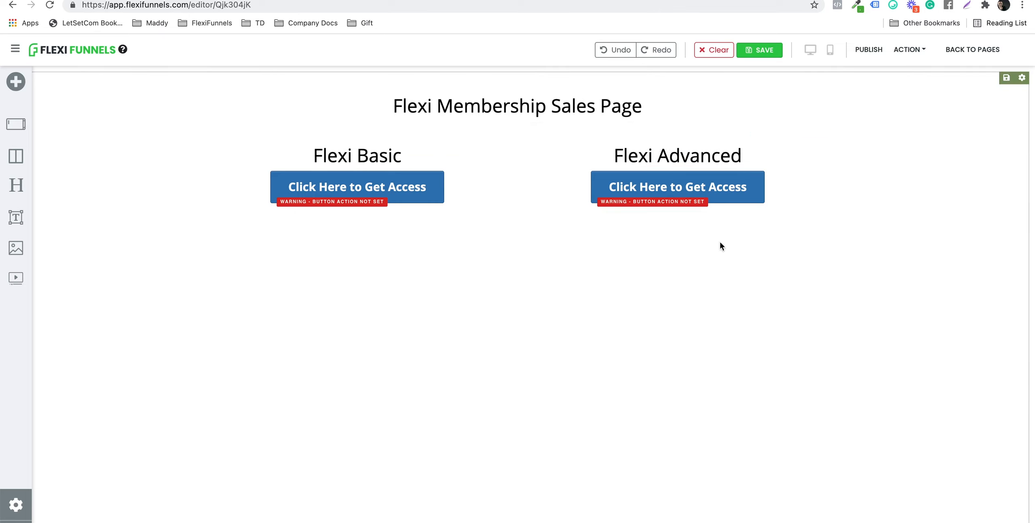
pyautogui.click(858, 49)
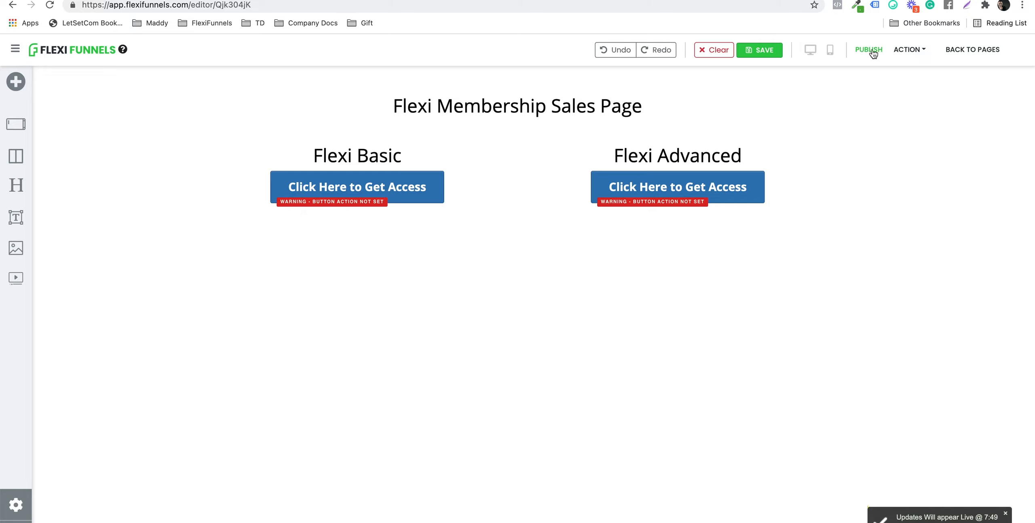
# Step: Leave the editor and return to the project's page list
pyautogui.click(962, 50)
pyautogui.click(568, 188)
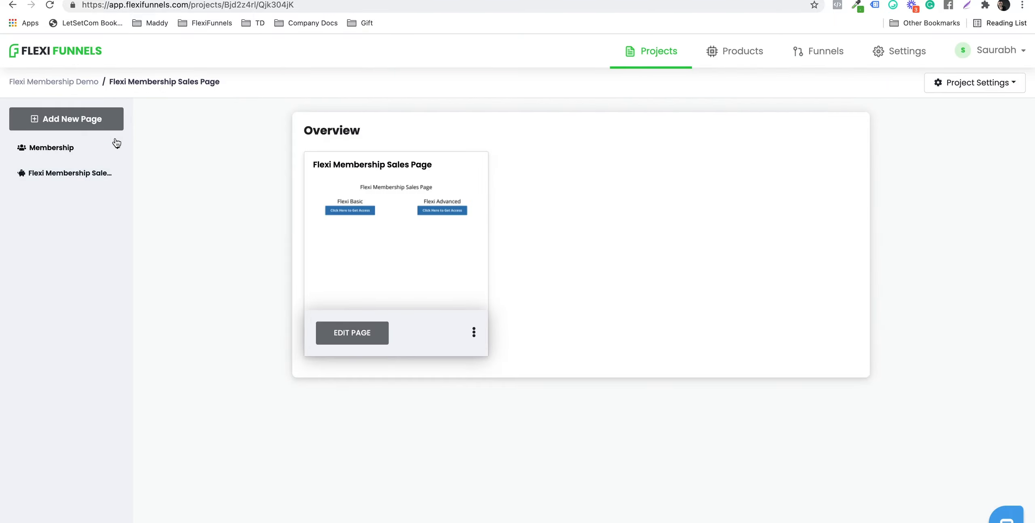
pyautogui.click(67, 178)
# Step: Create a blank-template page named 'Flexi Membership Checkout Page' and open it in the editor
pyautogui.click(72, 128)
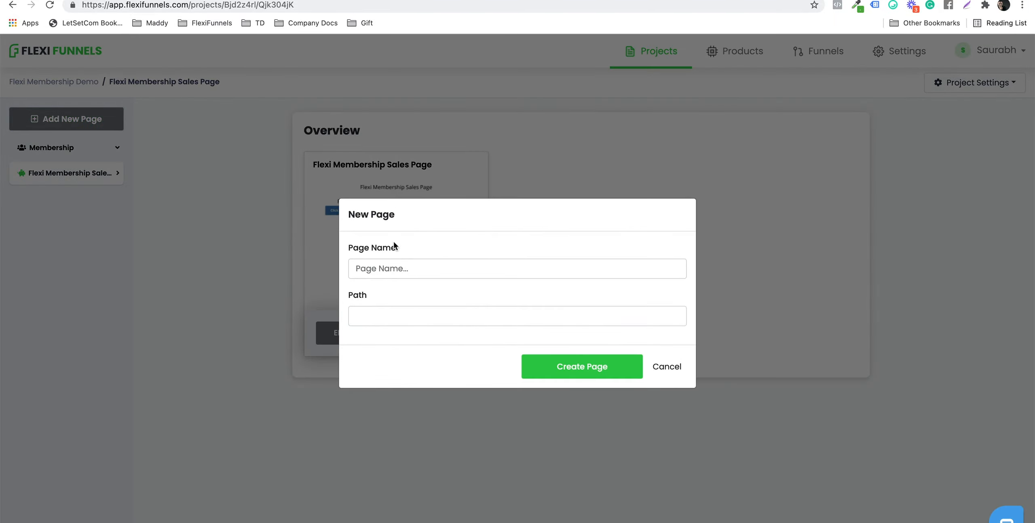
pyautogui.click(412, 263)
pyautogui.press('super+v')
pyautogui.doubleClick(436, 266)
pyautogui.write('Checkout')
pyautogui.click(562, 373)
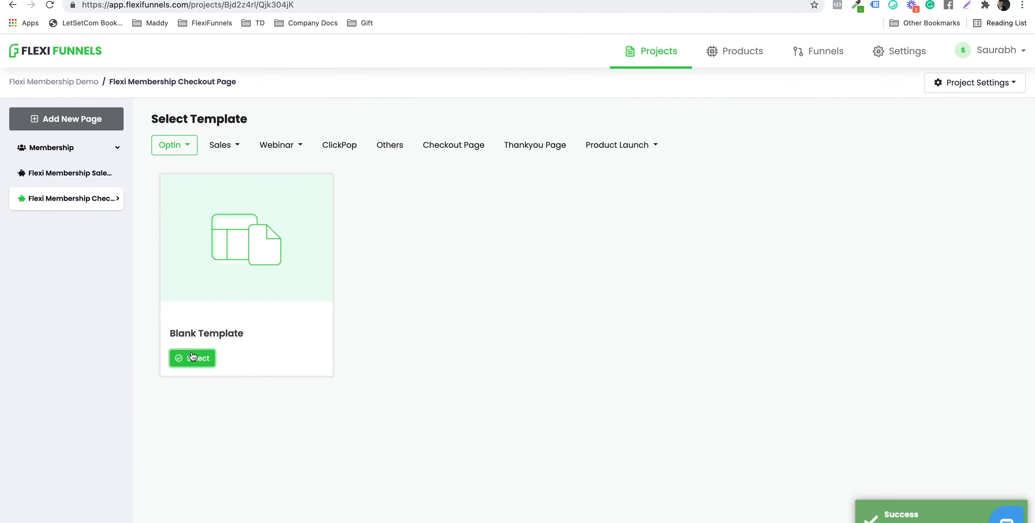
pyautogui.click(192, 357)
pyautogui.click(370, 334)
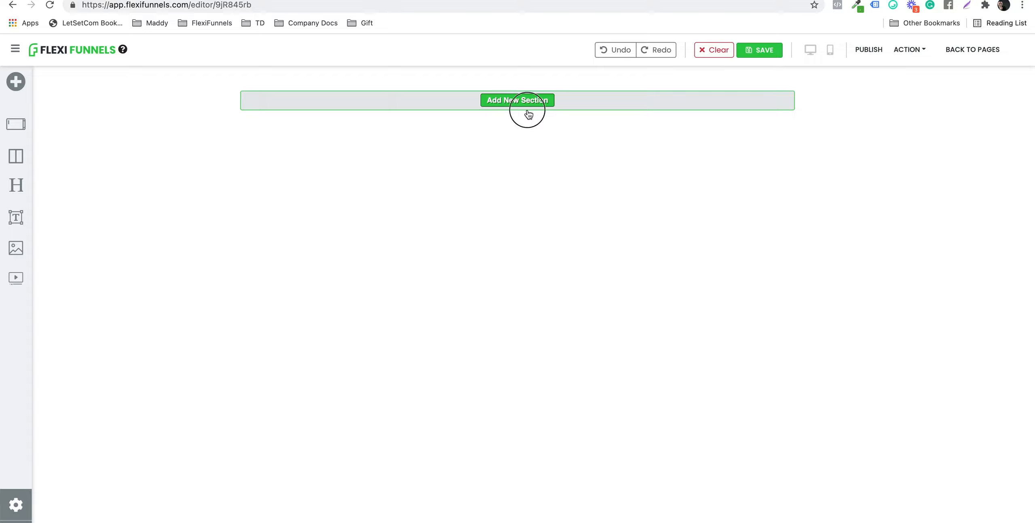
# Step: Add a section containing a one-column row to the checkout page
pyautogui.click(509, 101)
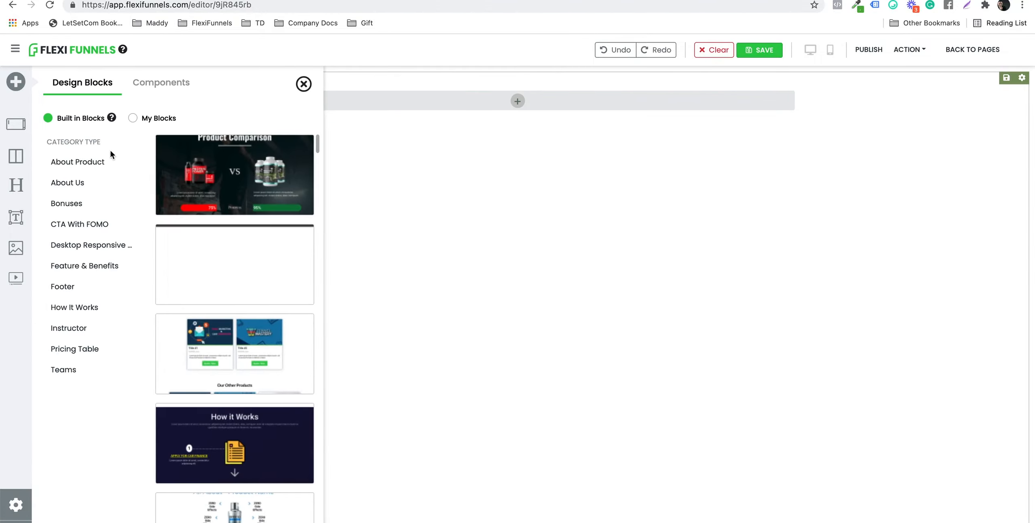
pyautogui.click(153, 85)
pyautogui.moveTo(87, 171); pyautogui.dragTo(256, 141)
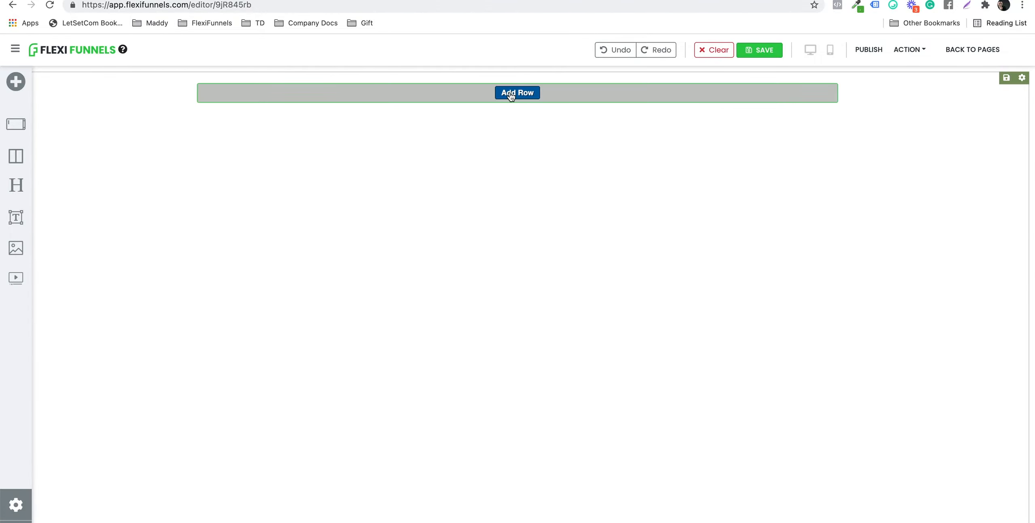
pyautogui.click(512, 93)
pyautogui.moveTo(101, 194); pyautogui.dragTo(493, 129)
# Step: Add a headline reading 'Flexi Membership Checkout Page' to the row
pyautogui.click(517, 104)
pyautogui.click(79, 190)
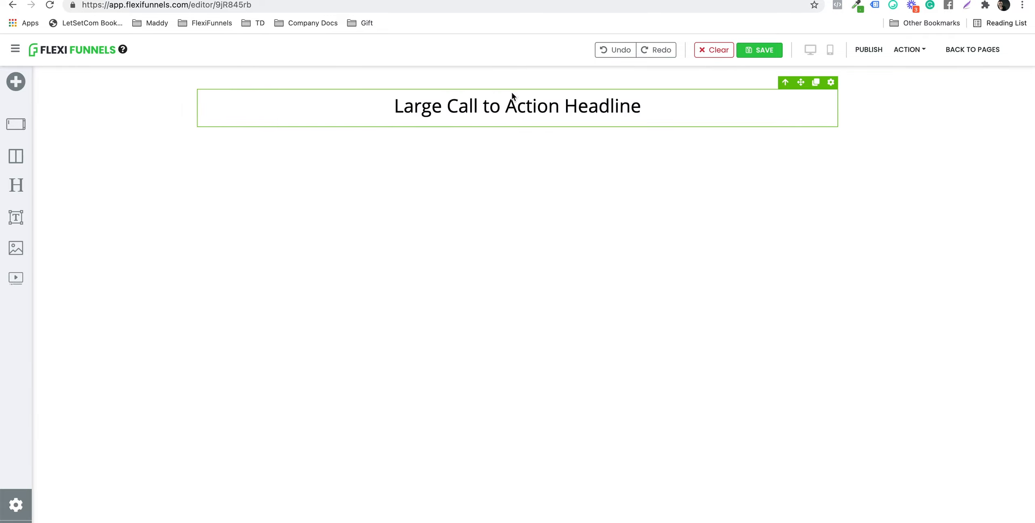
pyautogui.click(512, 97)
pyautogui.press('super+a')
pyautogui.write('Flexi Membership Sales Page')
pyautogui.press('BackSpace')
pyautogui.doubleClick(569, 101)
pyautogui.write('Checkout')
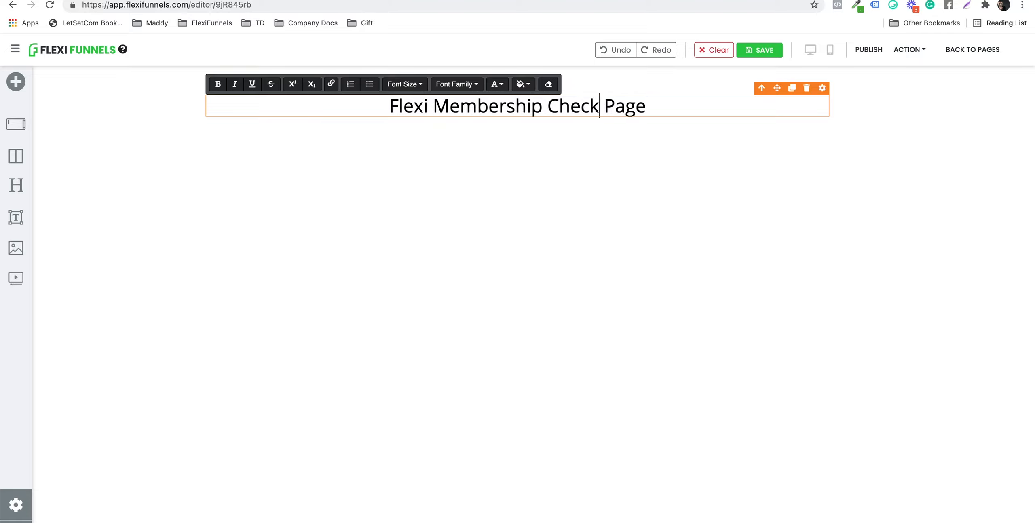
pyautogui.click(522, 143)
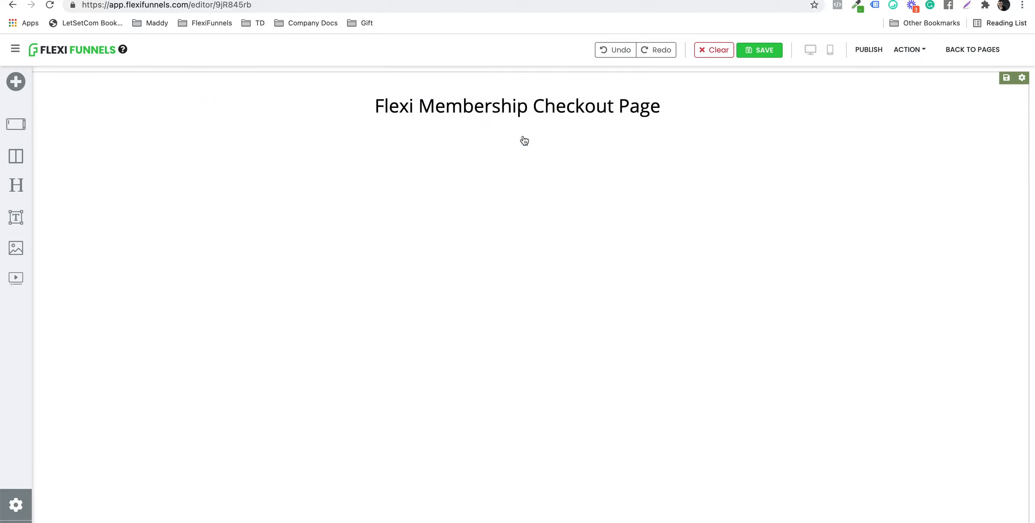
# Step: Place an Order Form from Others below the headline and publish the page
pyautogui.click(518, 117)
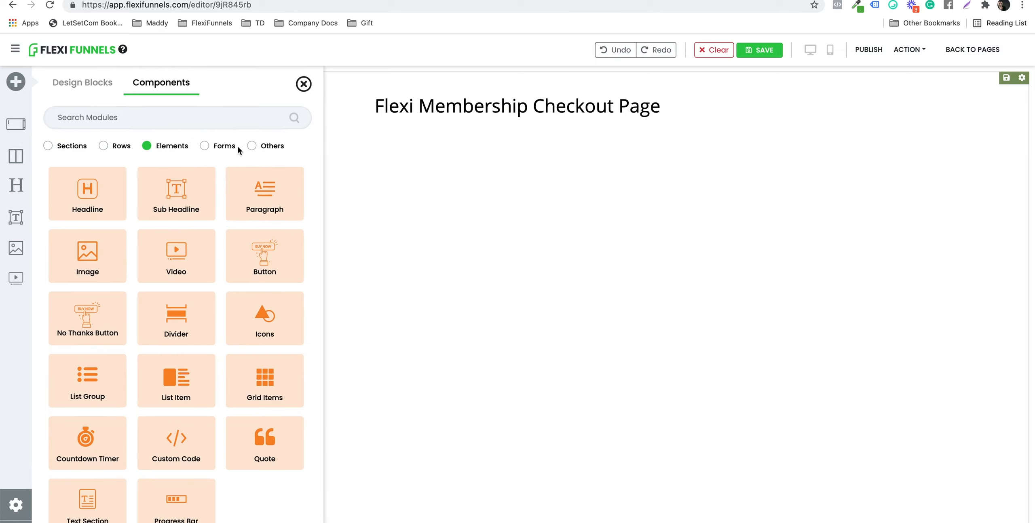
pyautogui.click(251, 146)
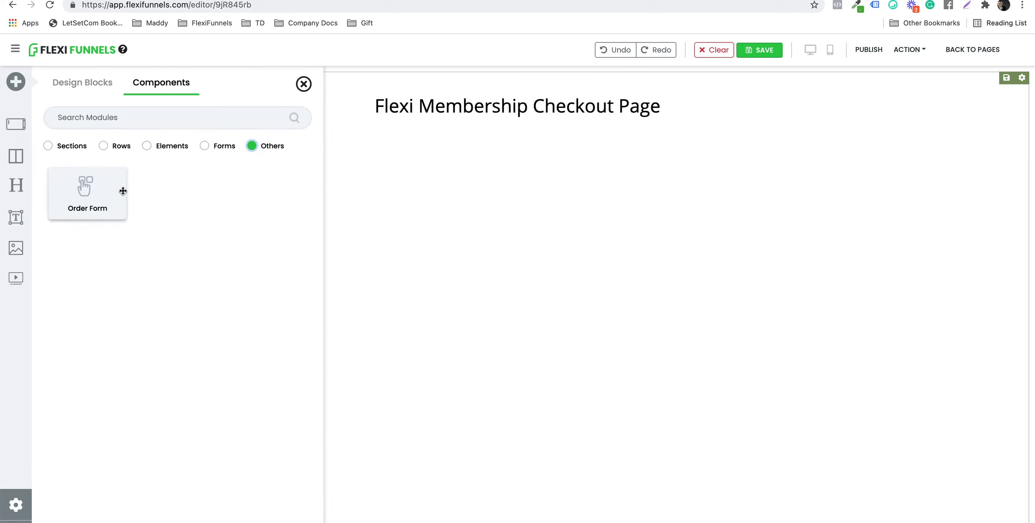
pyautogui.moveTo(123, 197); pyautogui.dragTo(418, 273)
pyautogui.click(870, 53)
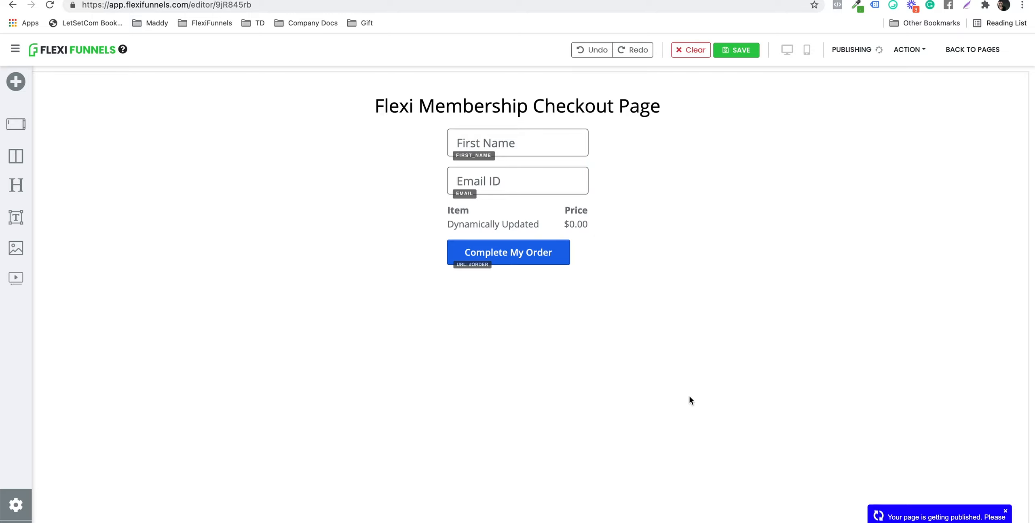
pyautogui.click(907, 51)
# Step: Leave the checkout page editor and open the Products section in a new browser tab
pyautogui.click(974, 50)
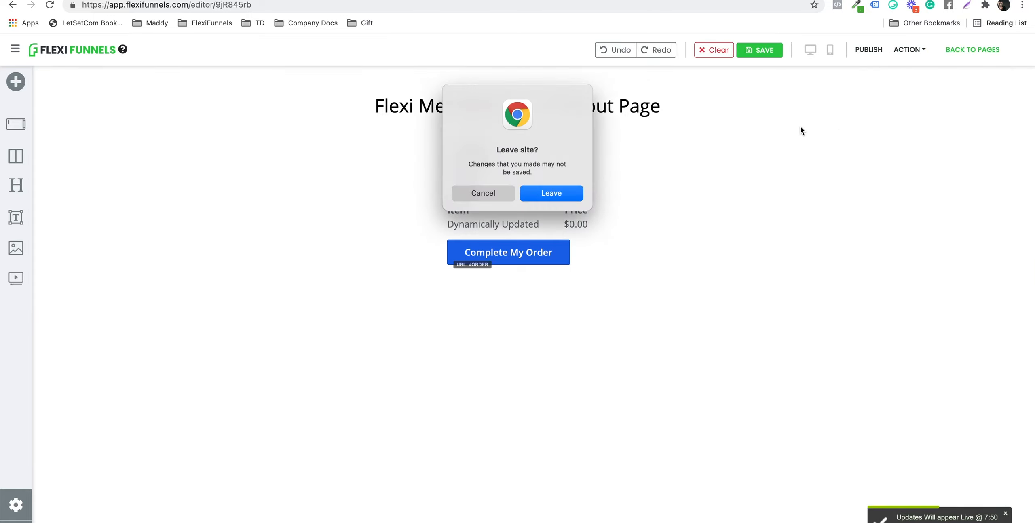
pyautogui.click(560, 192)
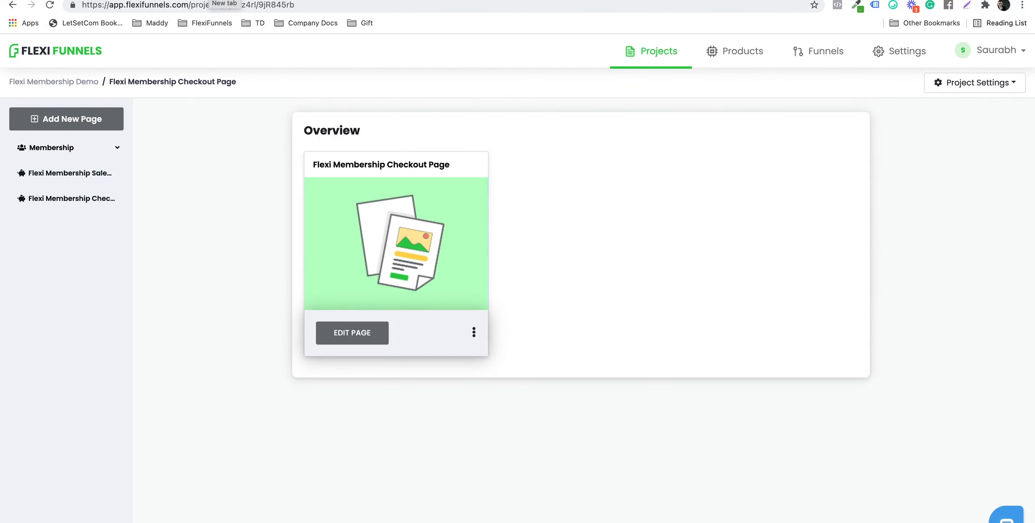
pyautogui.rightClick(720, 52)
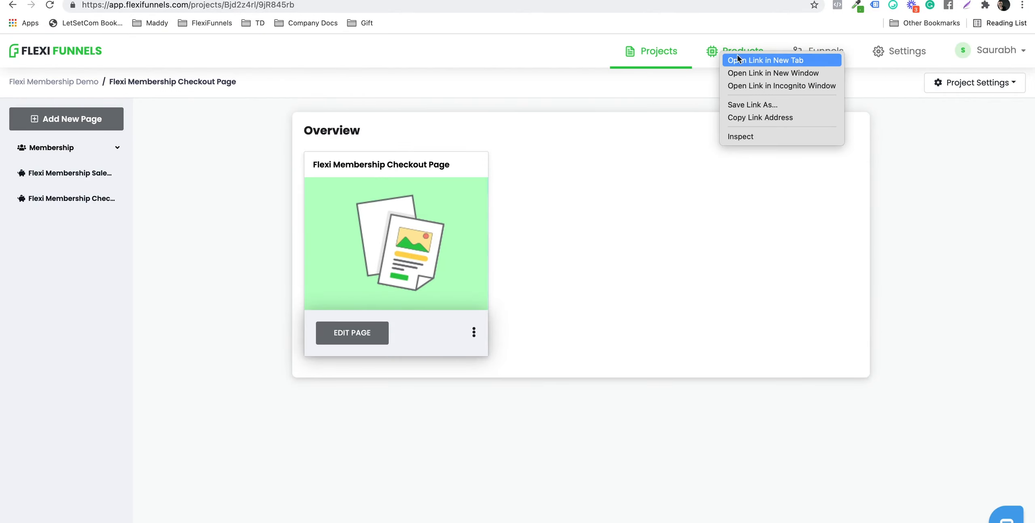
pyautogui.click(751, 61)
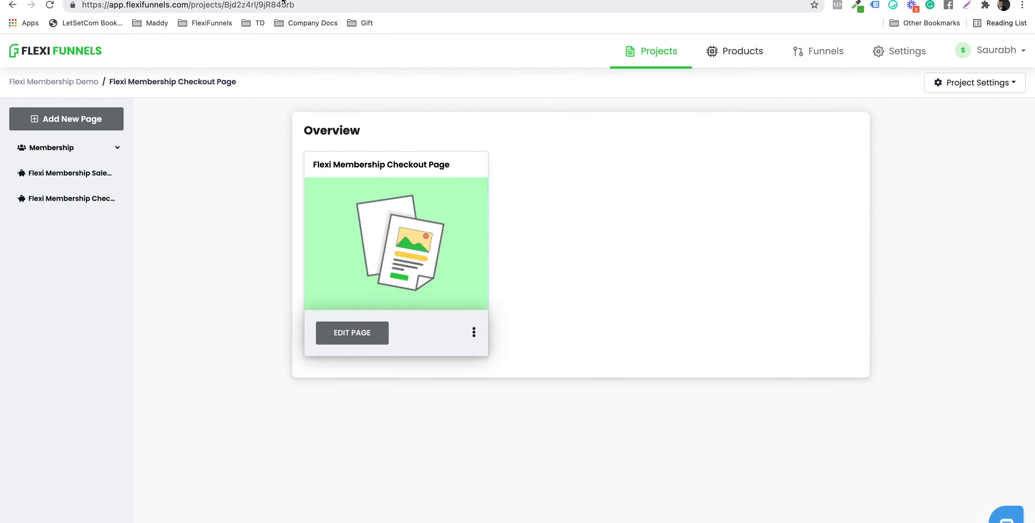
pyautogui.click(284, 0)
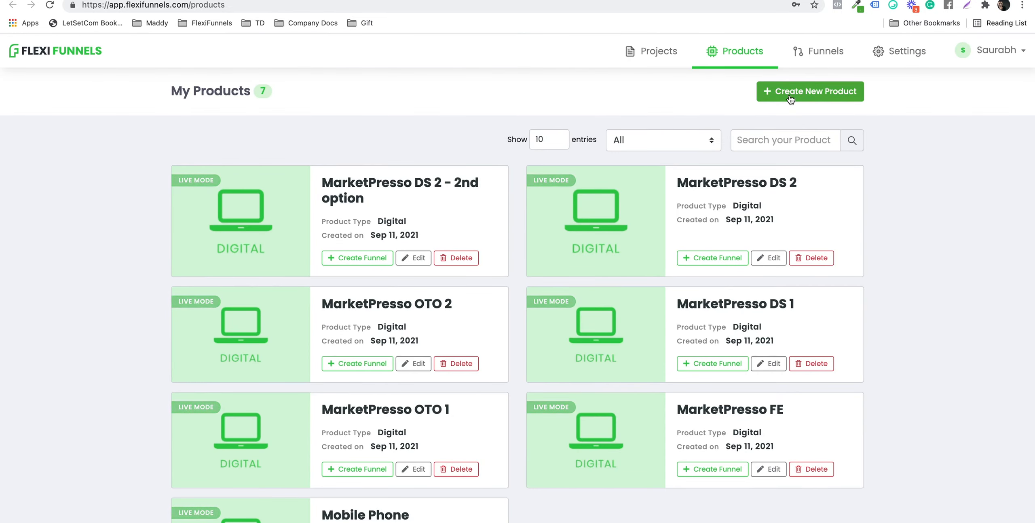
pyautogui.click(788, 94)
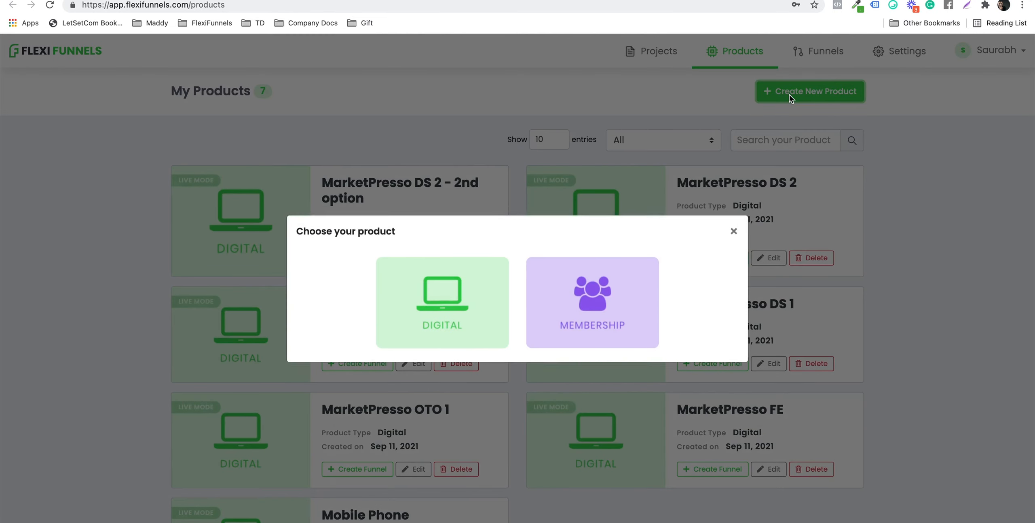
# Step: Create a live membership product titled 'Flexi Basic'
pyautogui.click(604, 318)
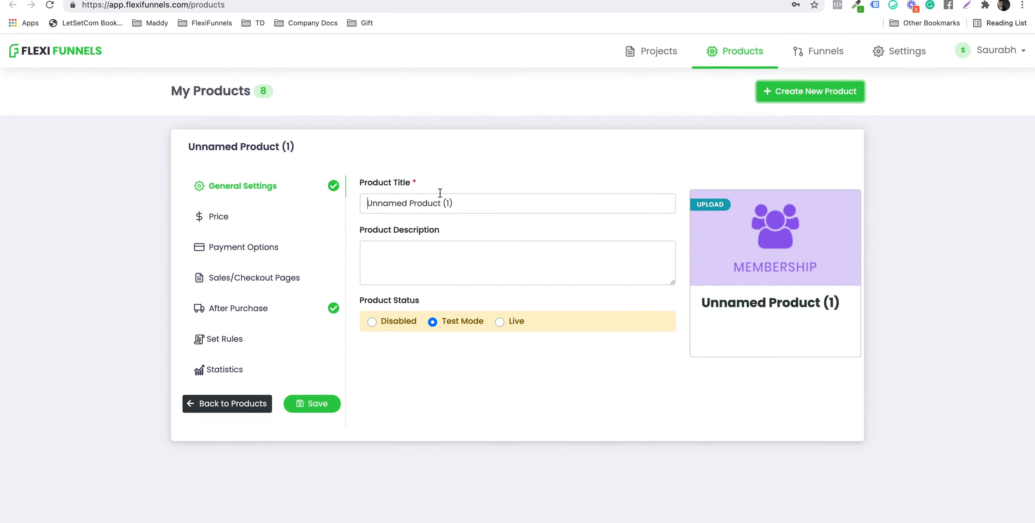
pyautogui.click(439, 194)
pyautogui.press('super+a')
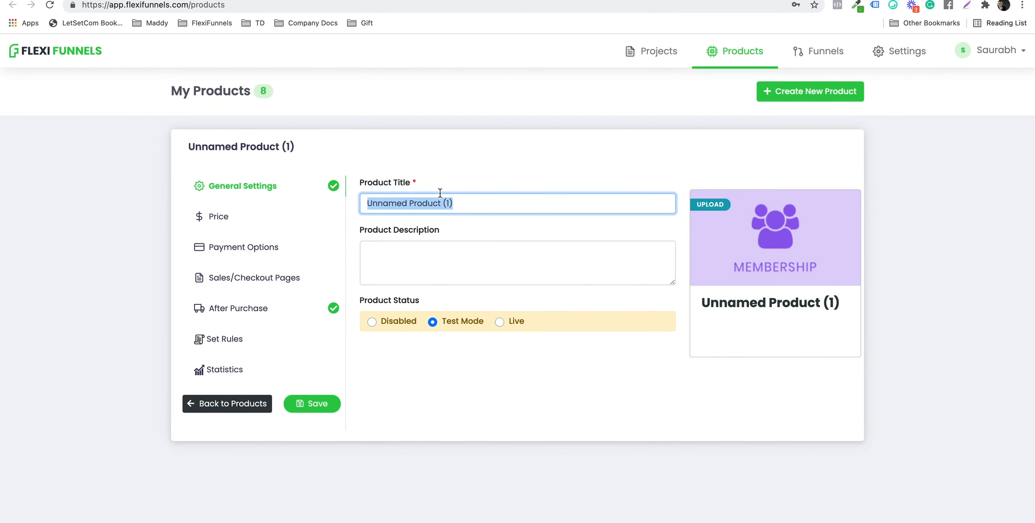
pyautogui.write('Flexi ')
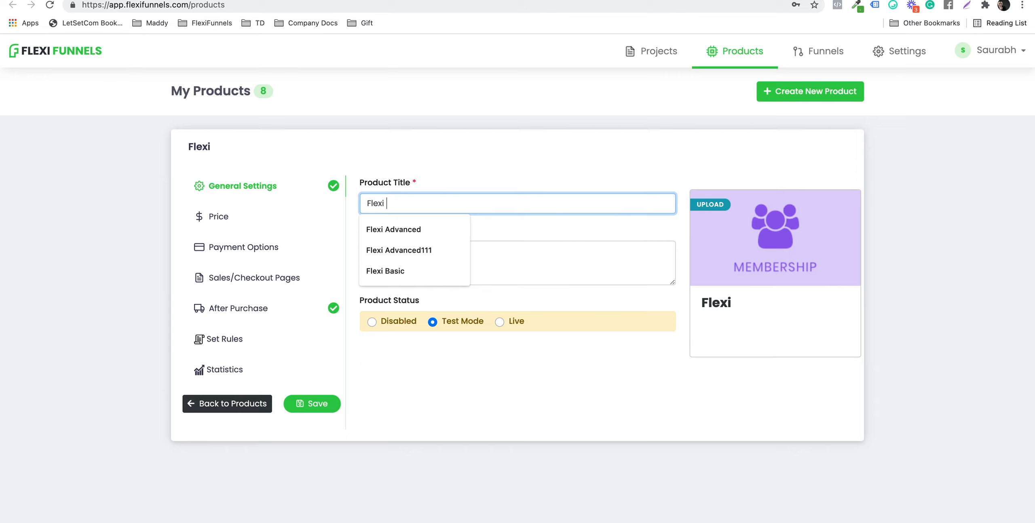
pyautogui.write('Bas')
pyautogui.press('Down')
pyautogui.press('Return')
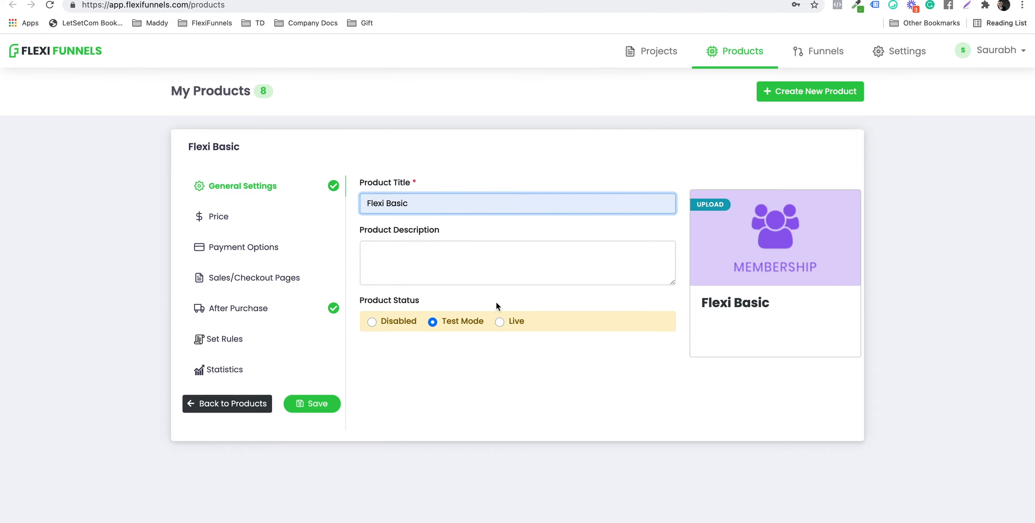
pyautogui.click(500, 321)
# Step: Give Flexi Basic a One Time Fee price of Rs 10
pyautogui.click(247, 218)
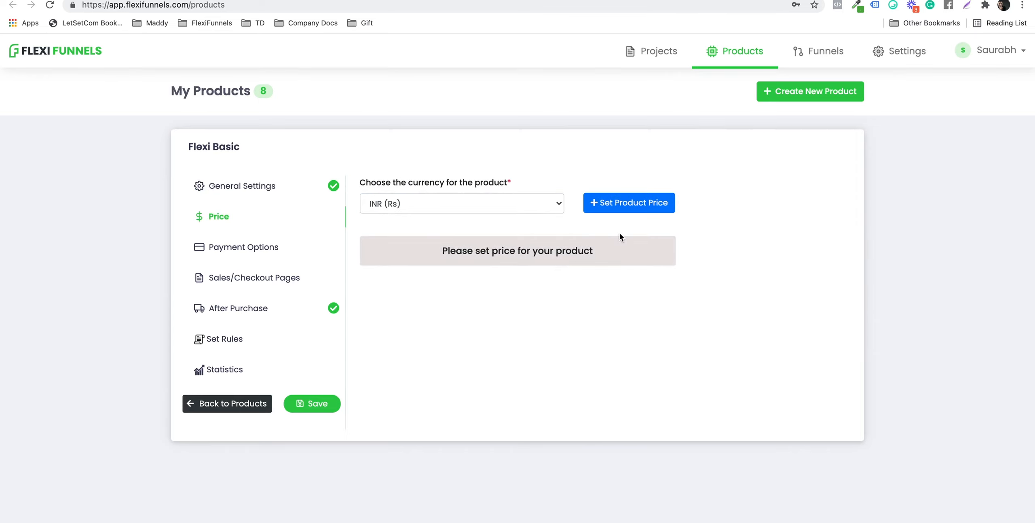
pyautogui.click(618, 203)
pyautogui.click(419, 223)
pyautogui.write('10')
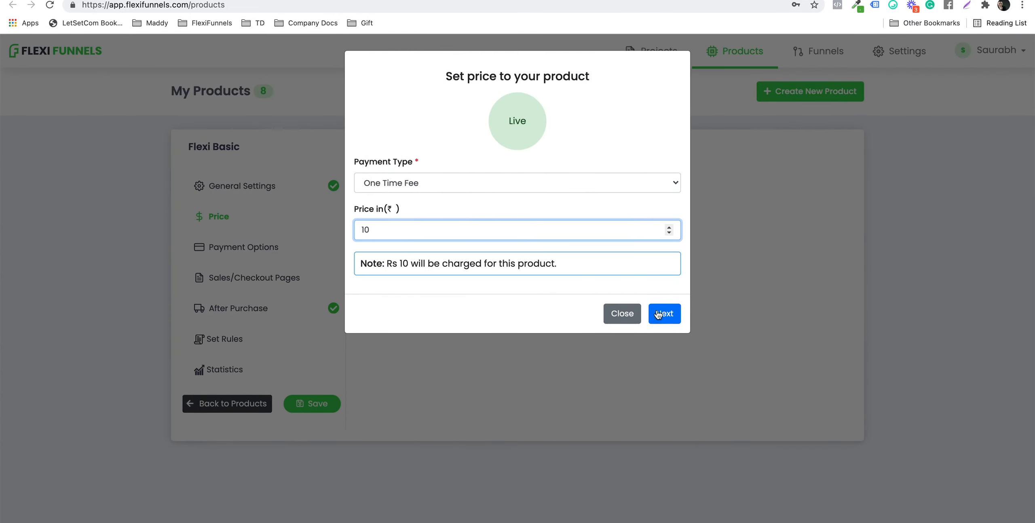
pyautogui.click(657, 315)
pyautogui.click(659, 246)
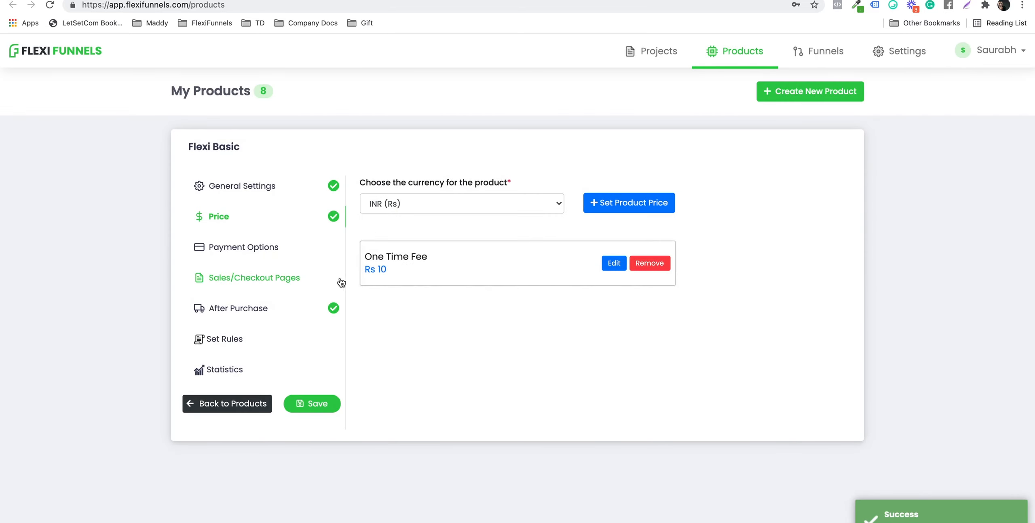
# Step: Connect Razorpay and Instamojo as payment providers for Flexi Basic
pyautogui.click(293, 247)
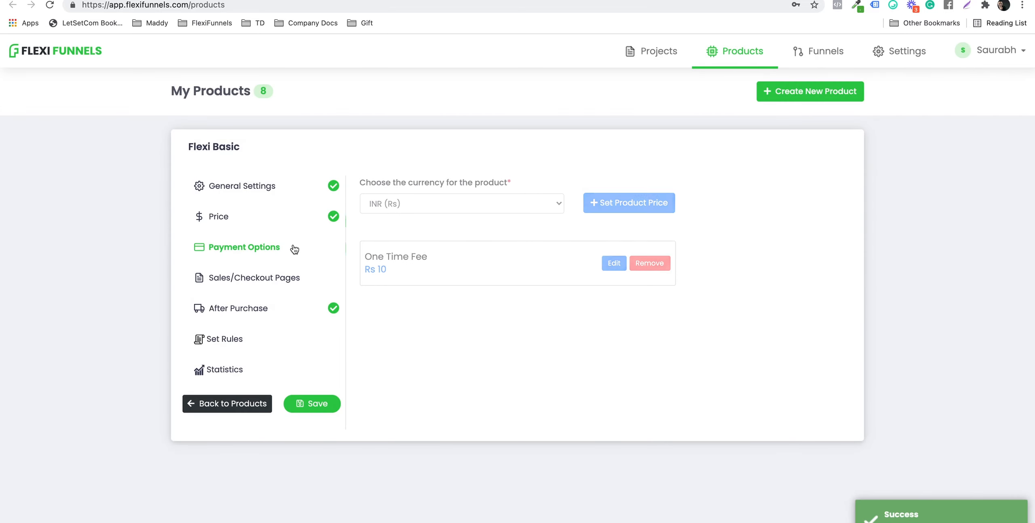
pyautogui.click(662, 239)
pyautogui.click(663, 298)
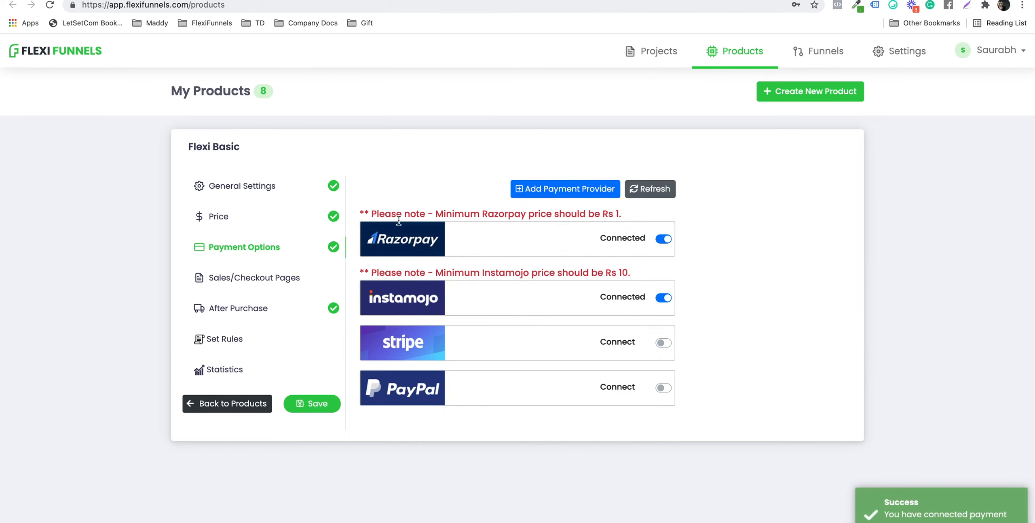
pyautogui.click(278, 285)
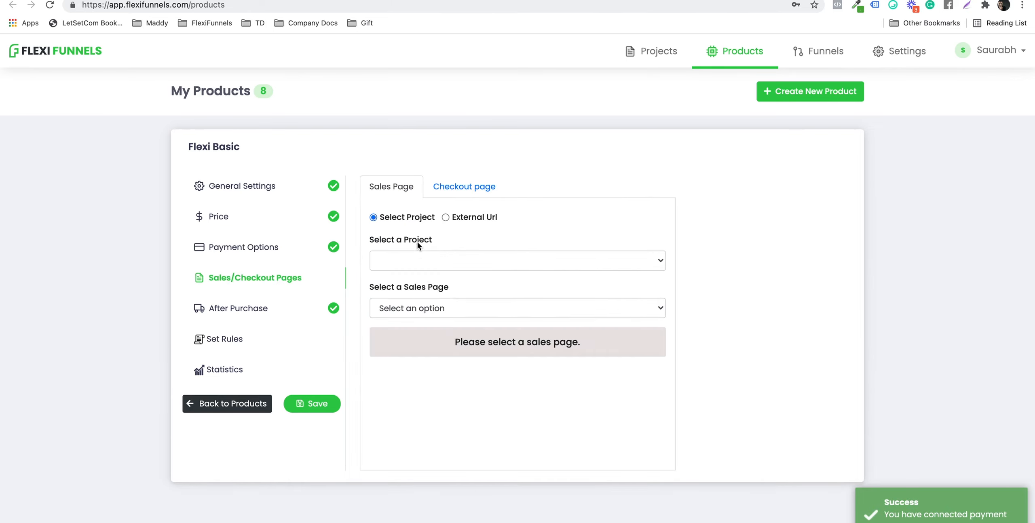
# Step: Set Flexi Basic's sales page to Flexi Membership Sales Page from the Flexi Membership Demo project
pyautogui.click(421, 258)
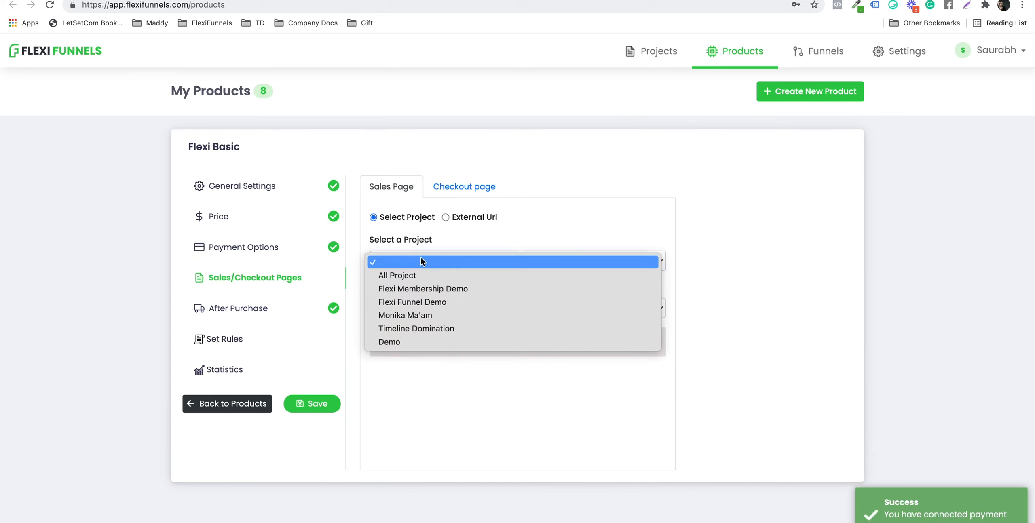
pyautogui.click(452, 289)
pyautogui.click(458, 308)
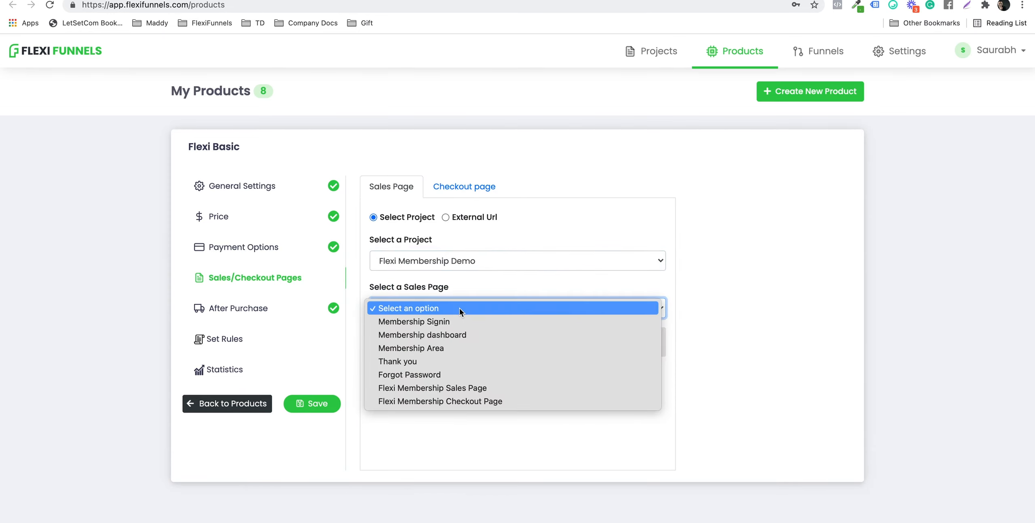
pyautogui.click(488, 388)
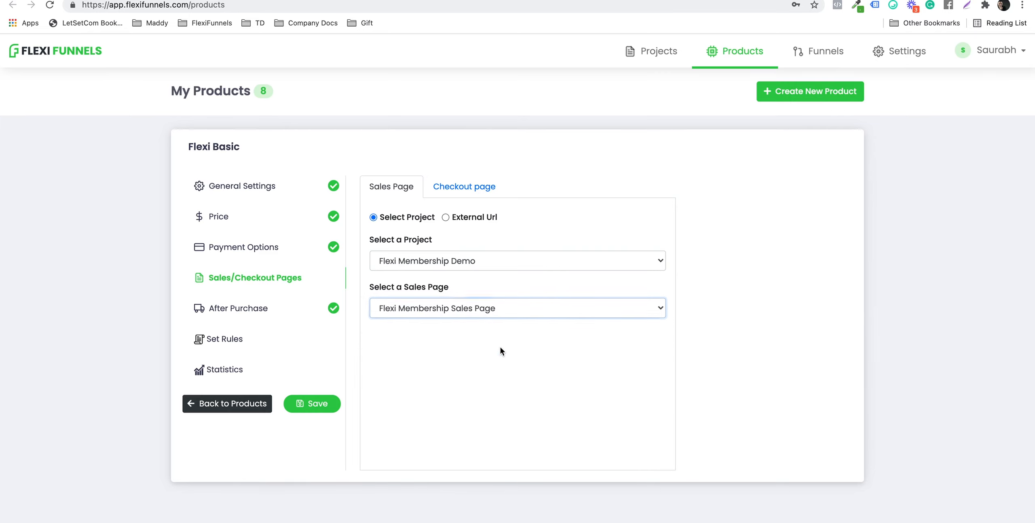
# Step: Set the checkout page to Flexi Membership Checkout Page from Flexi Membership Demo
pyautogui.click(457, 192)
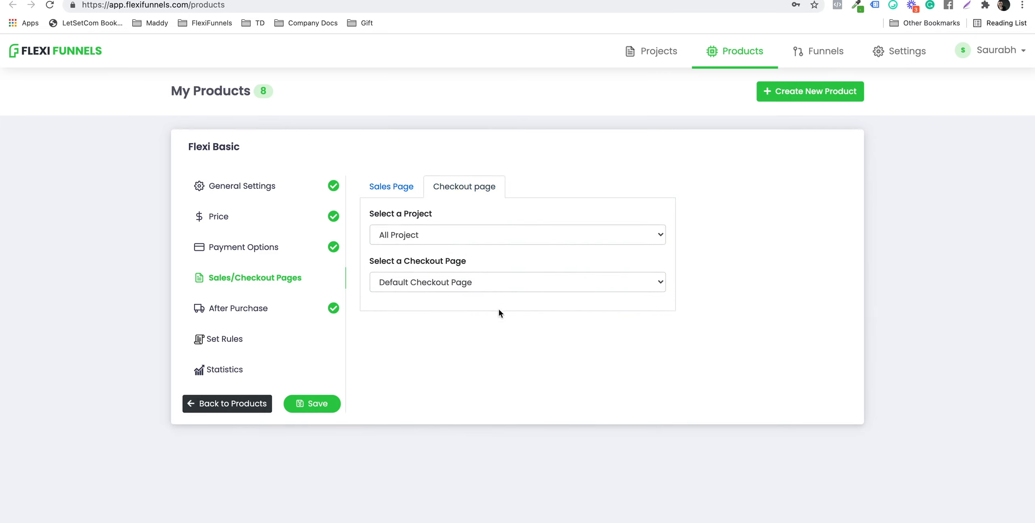
pyautogui.click(423, 241)
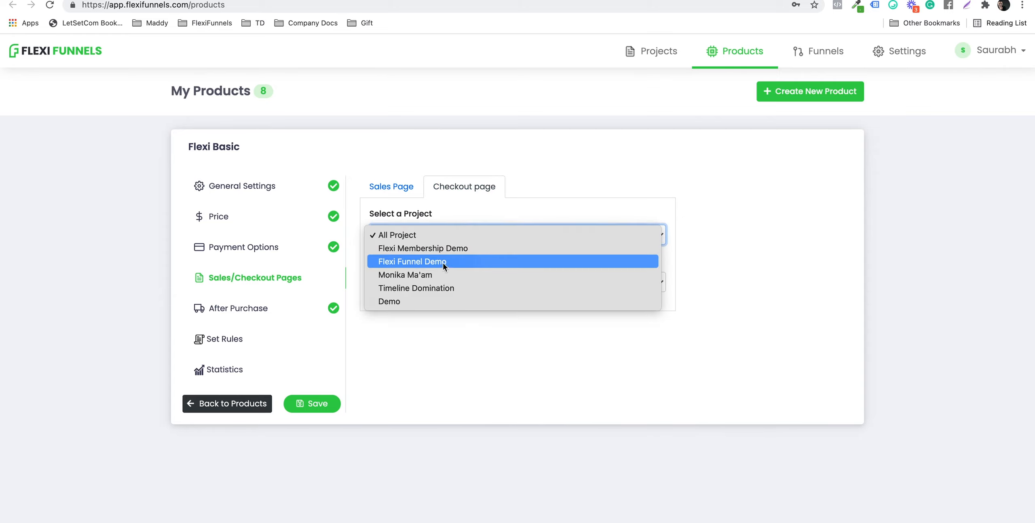
pyautogui.click(463, 252)
pyautogui.click(463, 279)
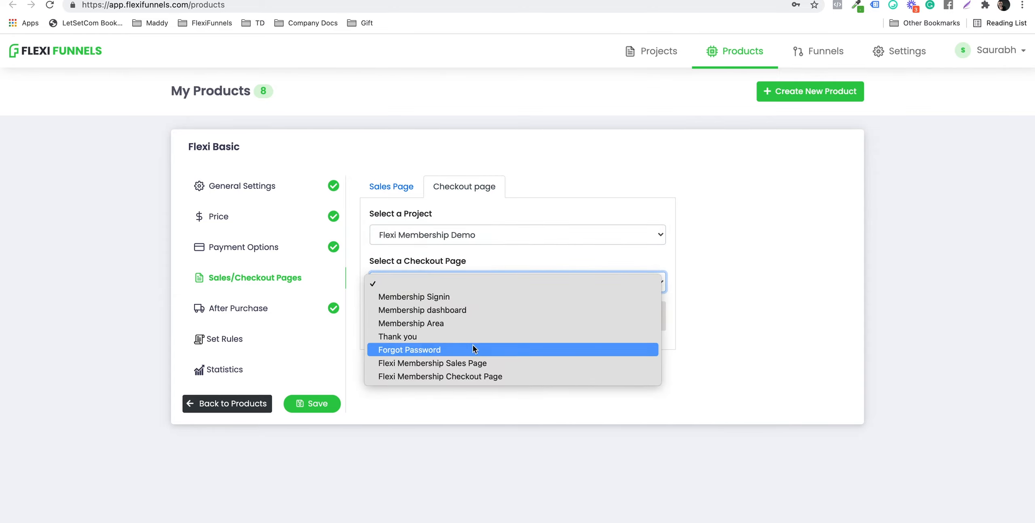
pyautogui.click(486, 376)
pyautogui.click(260, 315)
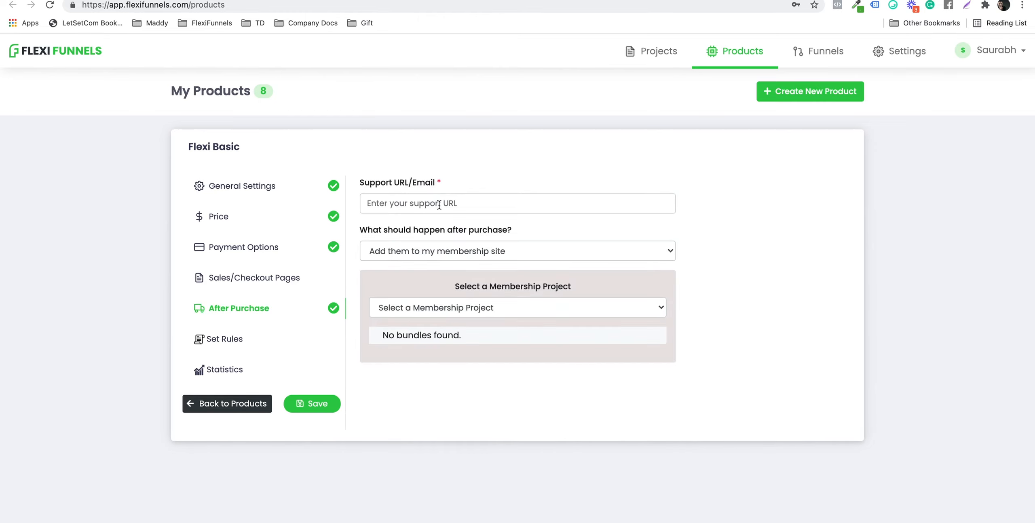
pyautogui.click(439, 204)
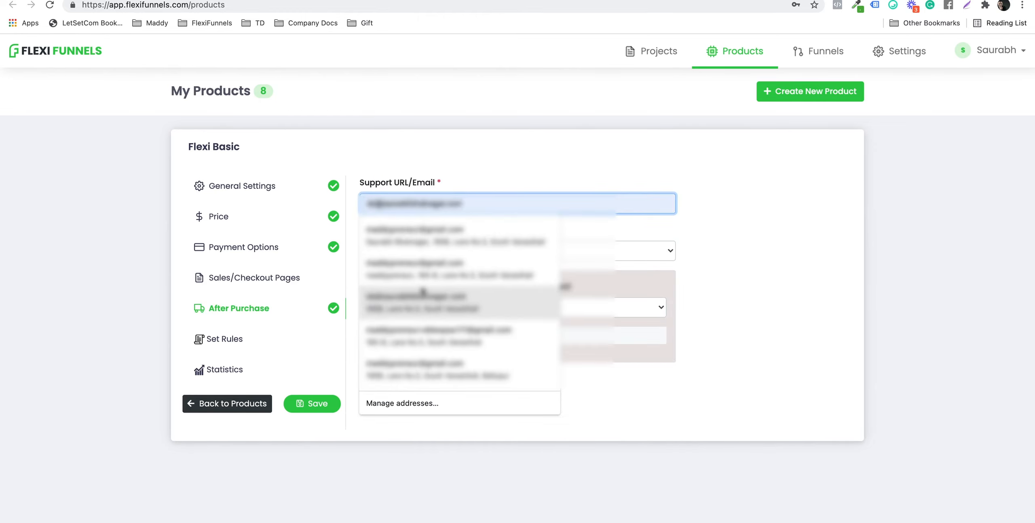
# Step: Autofill a saved support email and enrol buyers in Flexi Membership Demo's Flexi Basic bundle
pyautogui.click(456, 231)
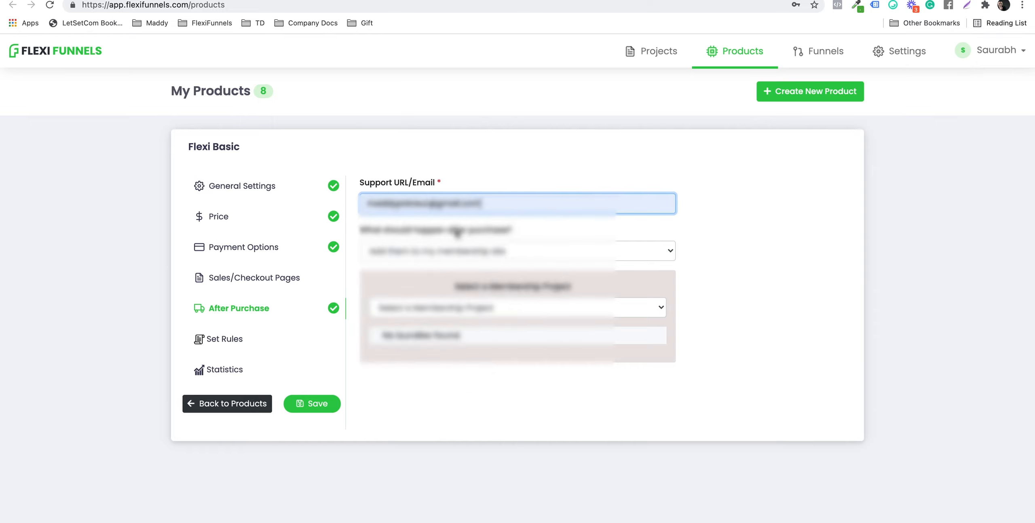
pyautogui.moveTo(405, 205); pyautogui.dragTo(470, 205)
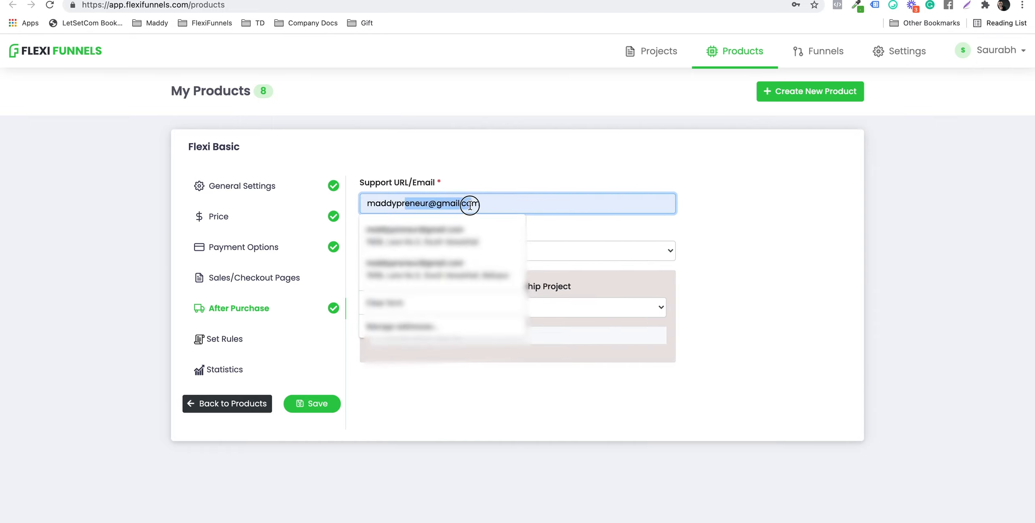
pyautogui.moveTo(391, 184); pyautogui.dragTo(421, 184)
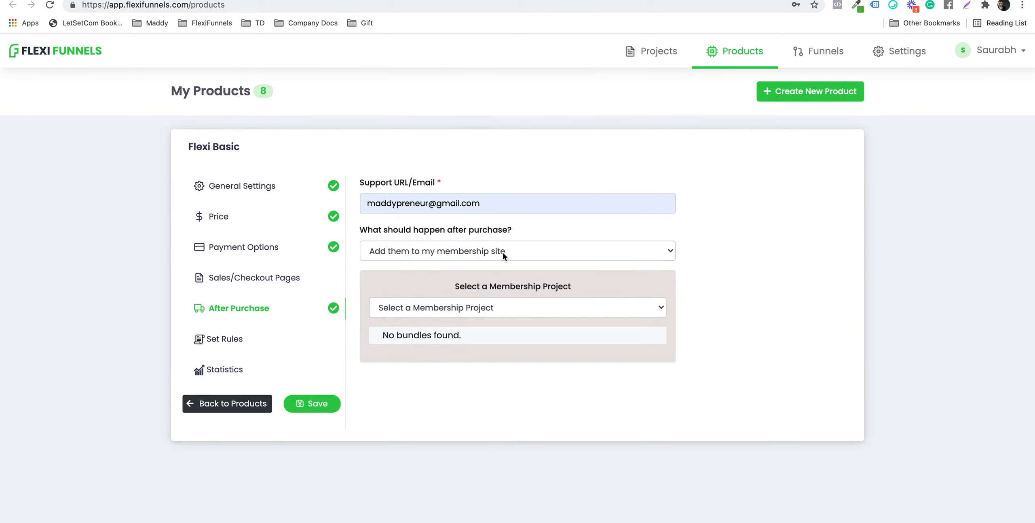
pyautogui.click(453, 306)
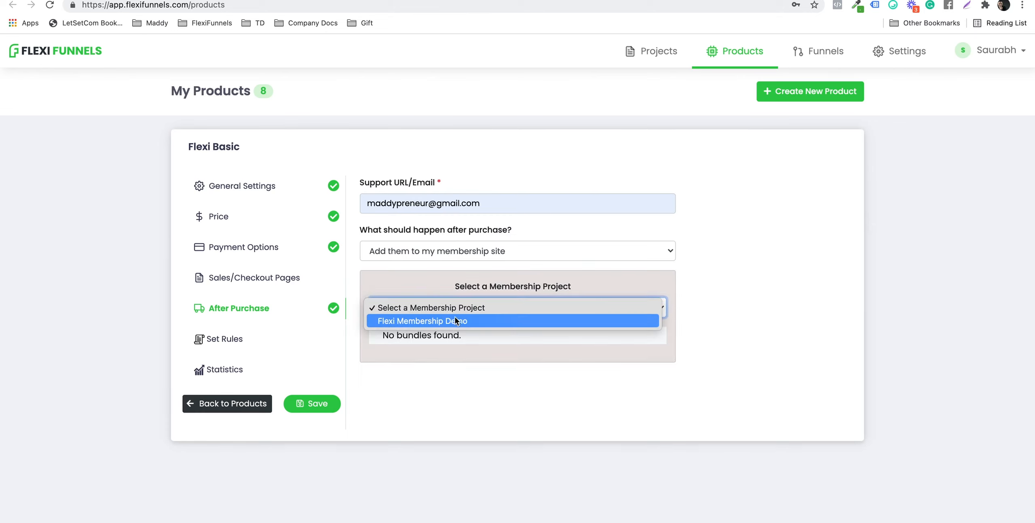
pyautogui.click(501, 321)
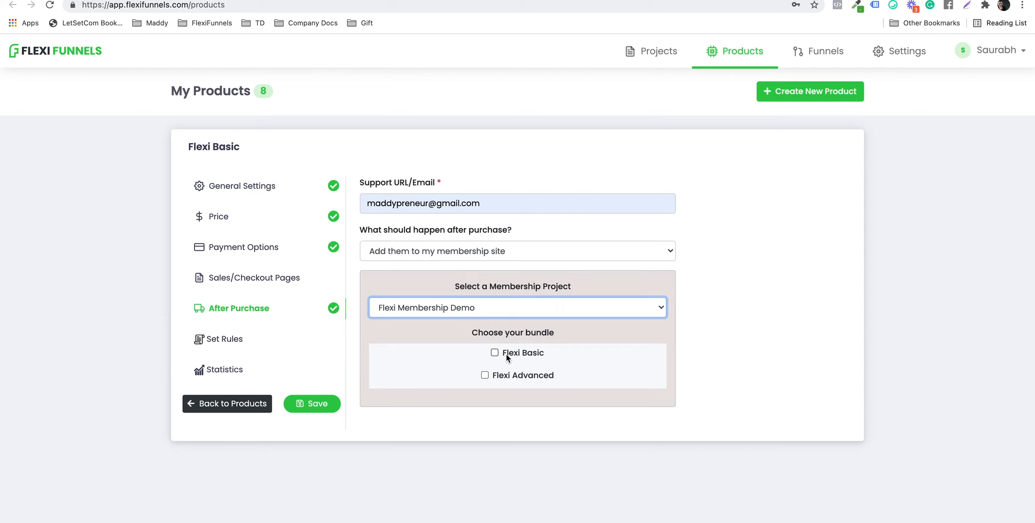
pyautogui.click(495, 353)
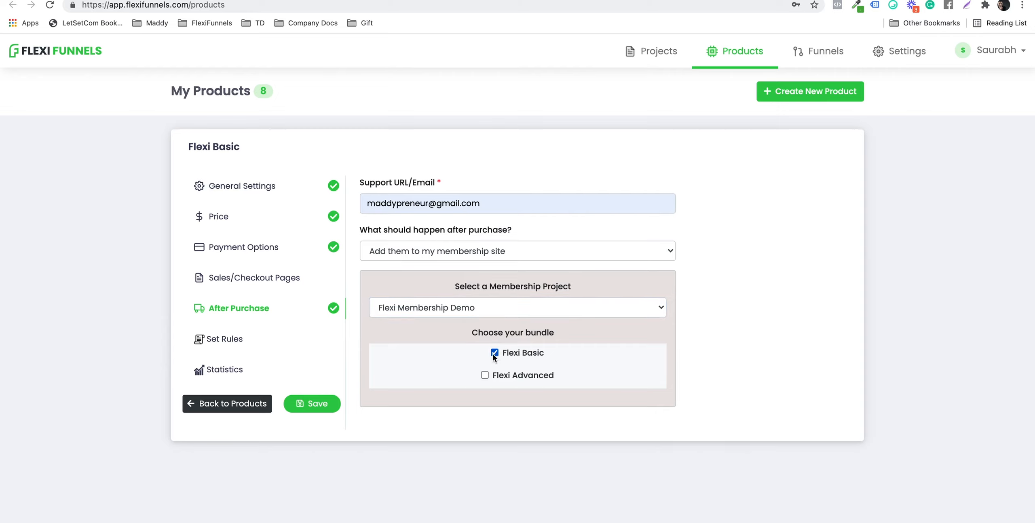
pyautogui.click(252, 343)
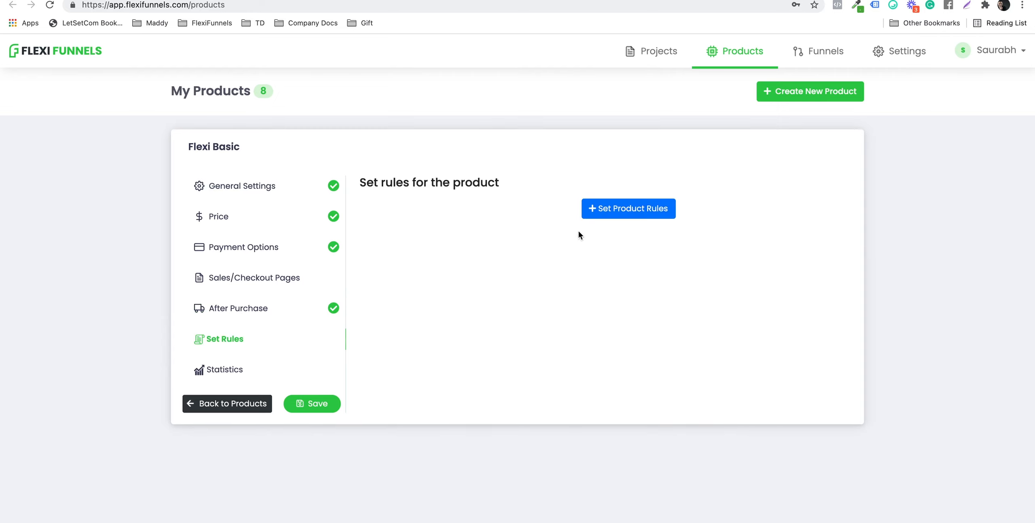
# Step: Save Flexi Basic without adding a product rule and return to the products list
pyautogui.click(633, 212)
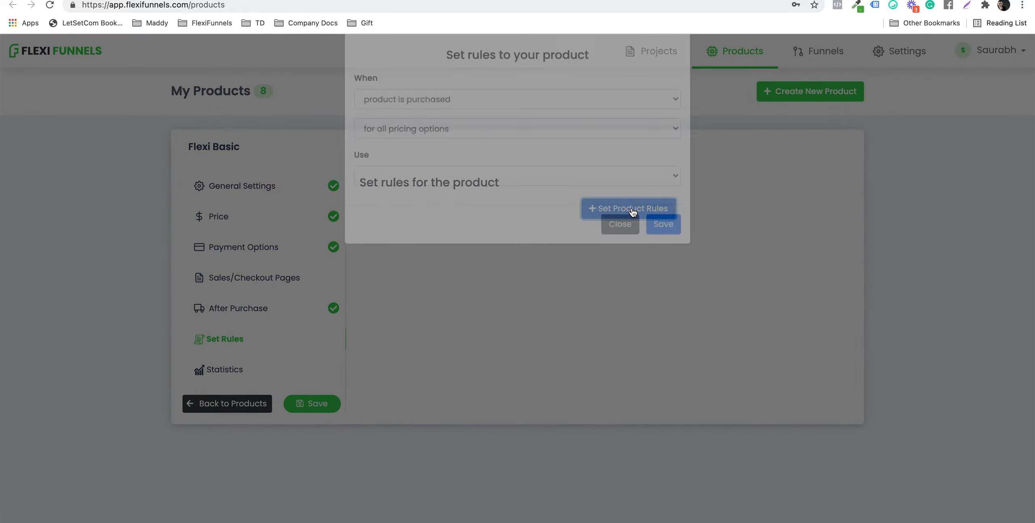
pyautogui.click(619, 244)
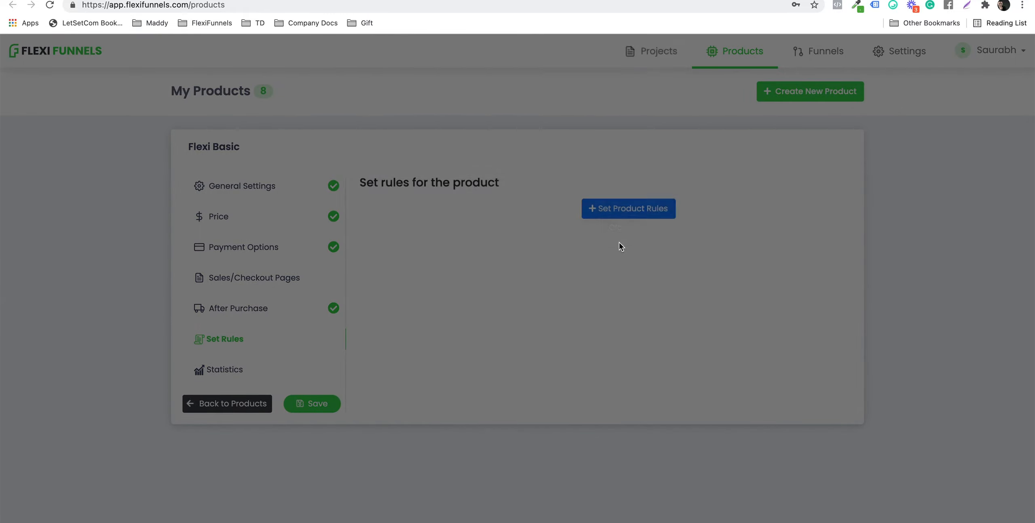
pyautogui.click(317, 404)
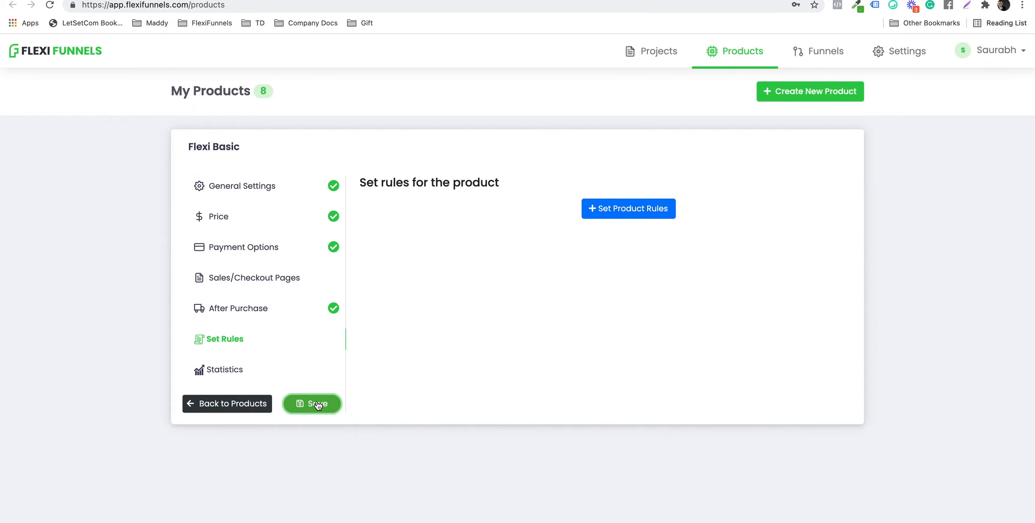
pyautogui.click(231, 404)
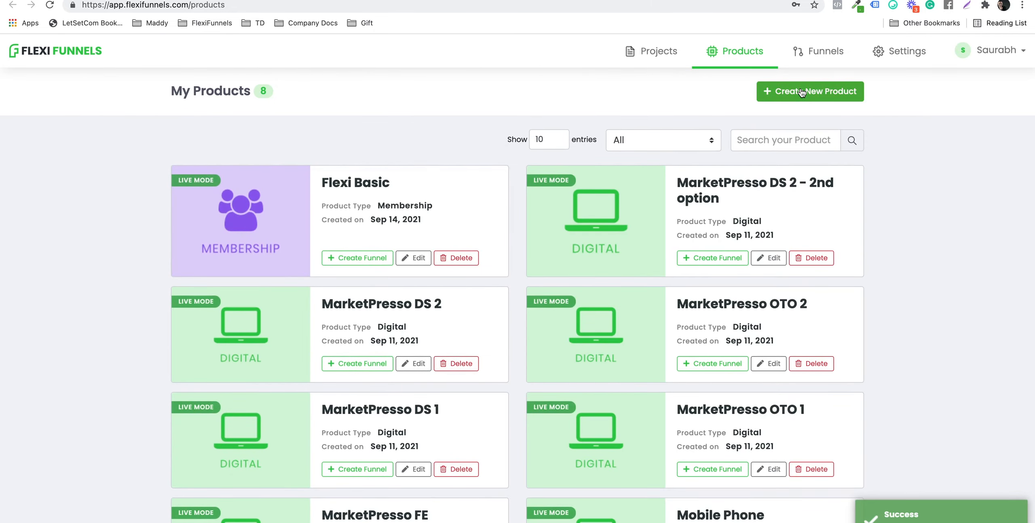
# Step: Create a new membership product and begin editing its title
pyautogui.click(800, 88)
pyautogui.click(553, 309)
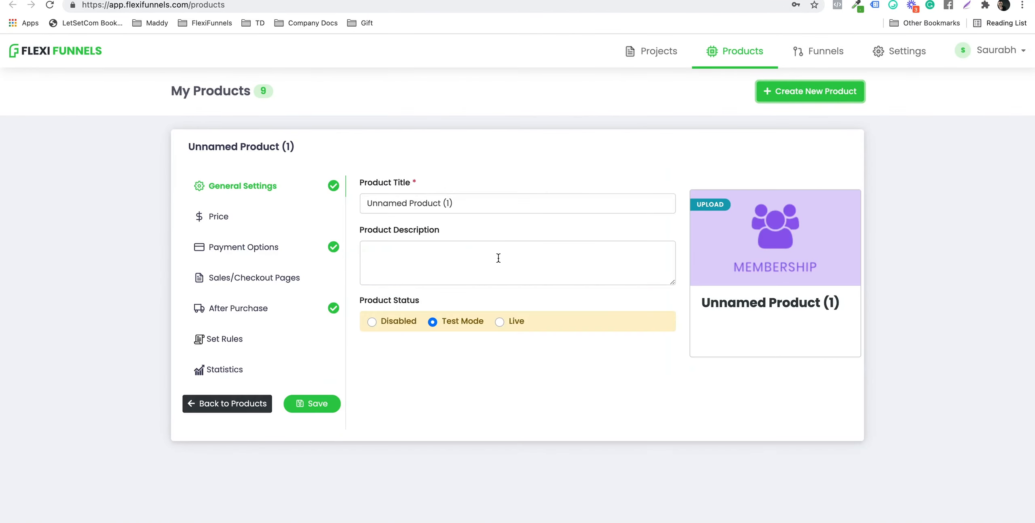
pyautogui.click(449, 204)
# Step: Title the new product 'Flexi Advanced' and set its status to Live
pyautogui.press('super+a')
pyautogui.write('Fkle')
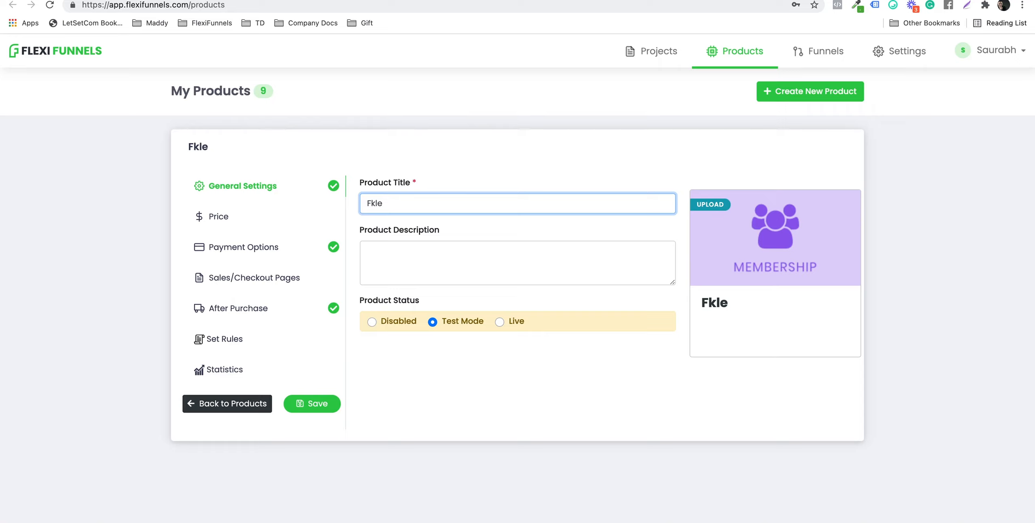
pyautogui.press('BackSpace')
pyautogui.press('BackSpace')
pyautogui.press('BackSpace')
pyautogui.write('lexi')
pyautogui.press('Down')
pyautogui.press('Down')
pyautogui.press('Return')
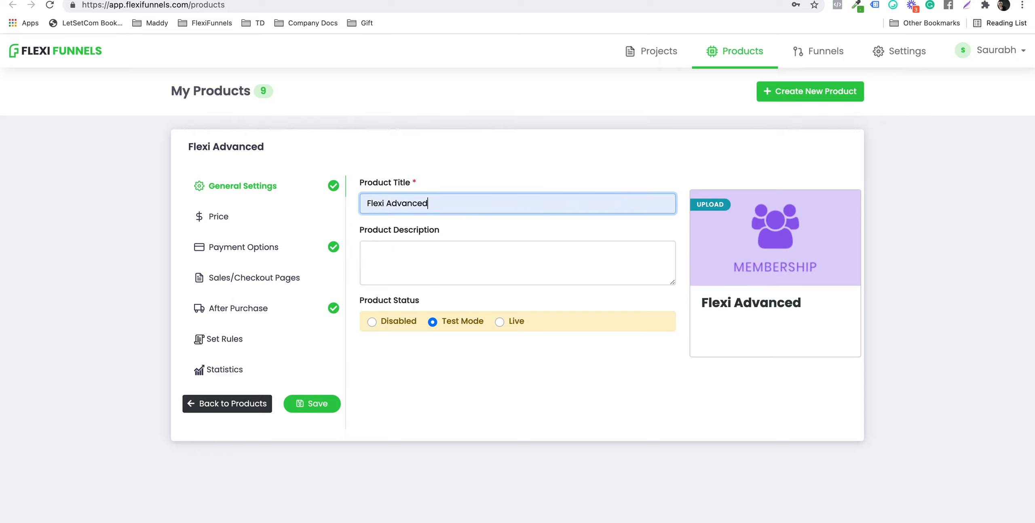
pyautogui.click(504, 320)
# Step: Add a One Time Fee price of Rs 11 to Flexi Advanced and save it
pyautogui.click(269, 219)
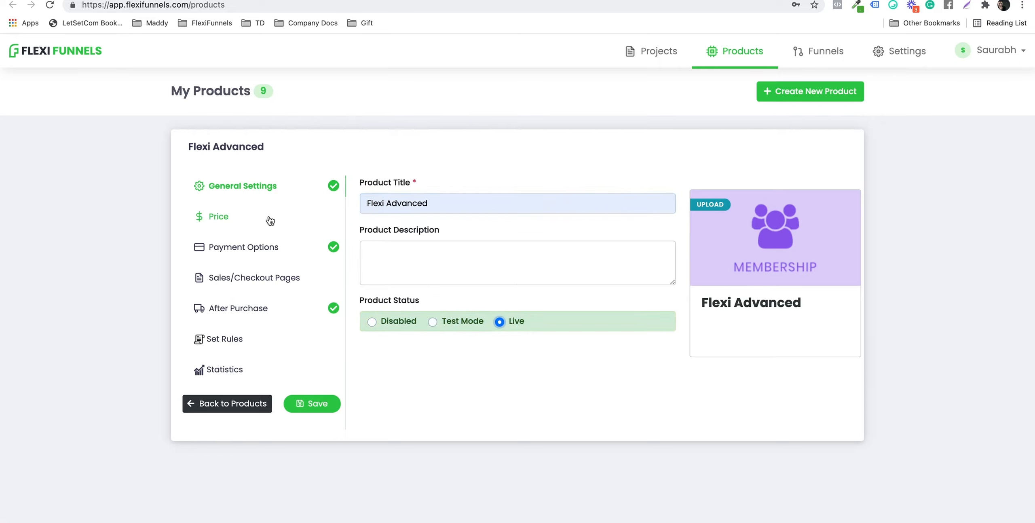
pyautogui.click(632, 202)
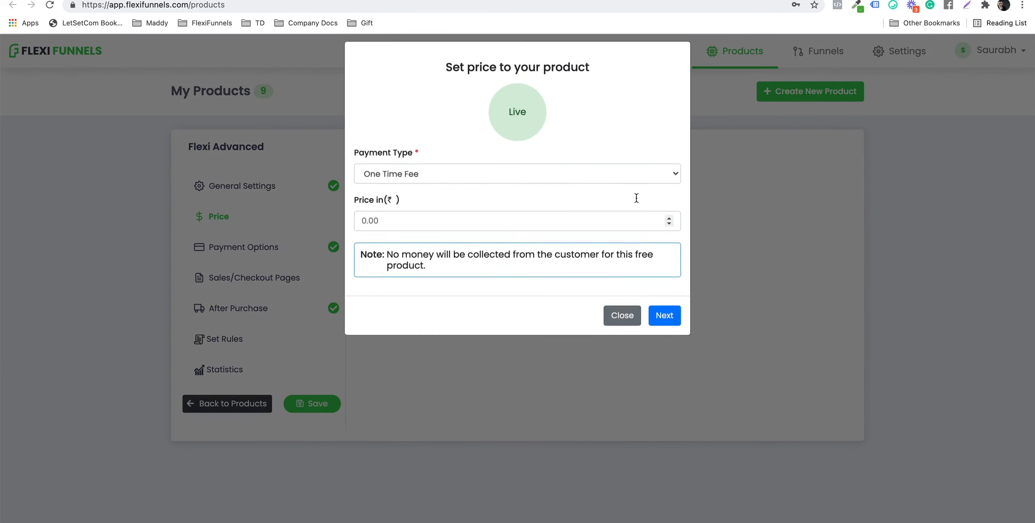
pyautogui.click(466, 224)
pyautogui.write('11')
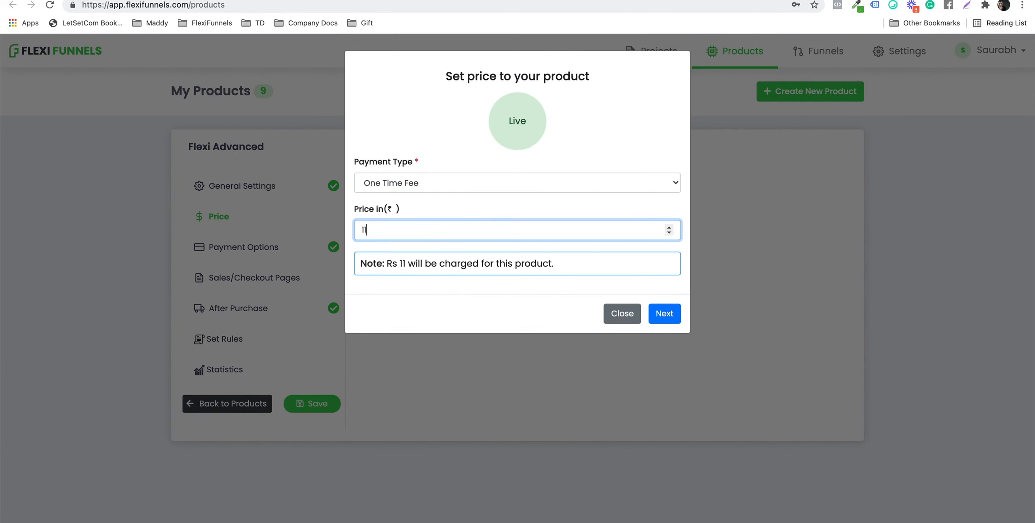
pyautogui.click(663, 314)
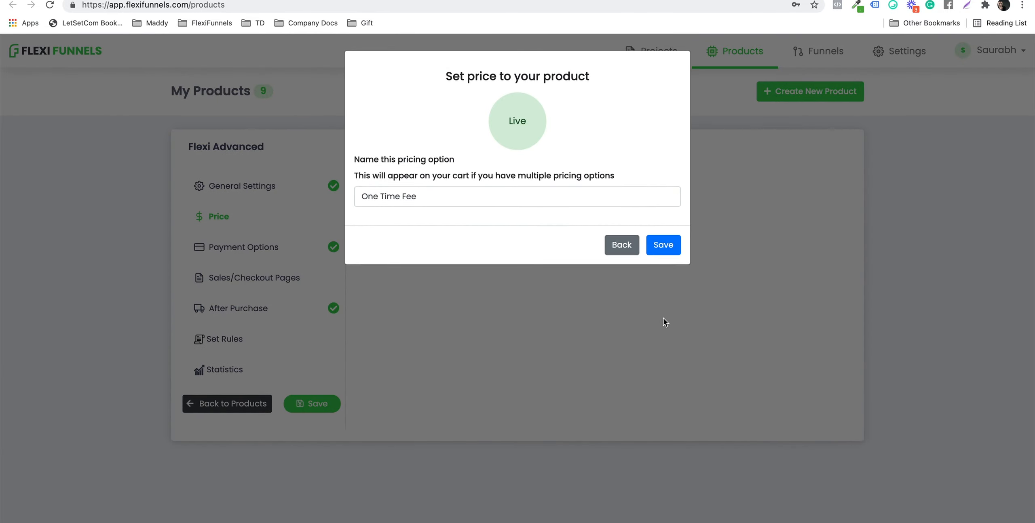
pyautogui.click(662, 246)
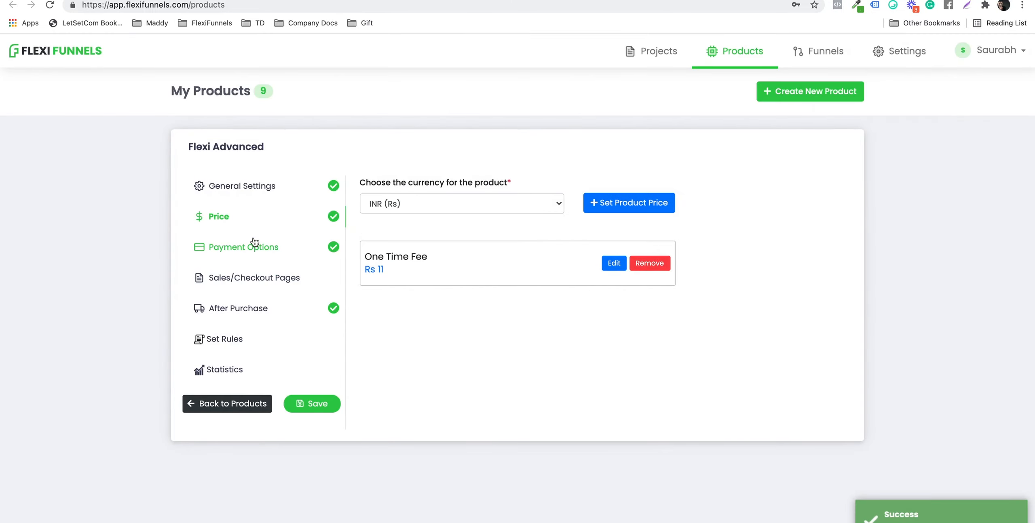
pyautogui.click(224, 245)
# Step: Enable Razorpay and Instamojo, and set the sales page to Flexi Membership Demo's Flexi Membership Sales Page
pyautogui.click(664, 239)
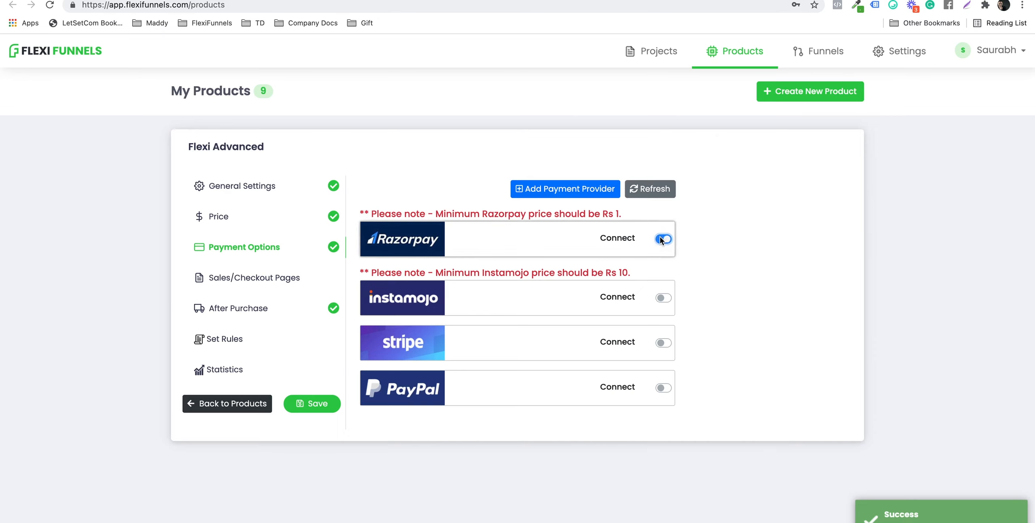
pyautogui.click(661, 301)
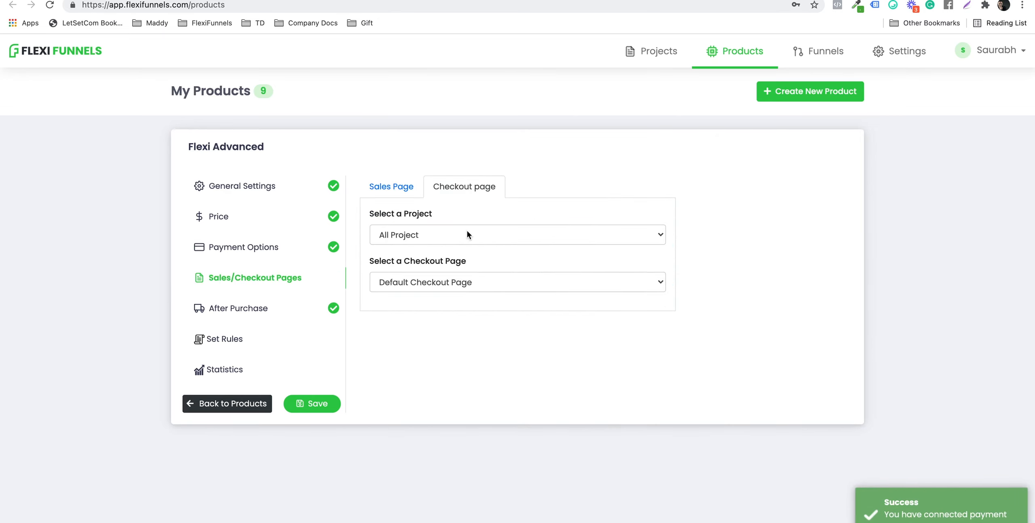
pyautogui.click(397, 189)
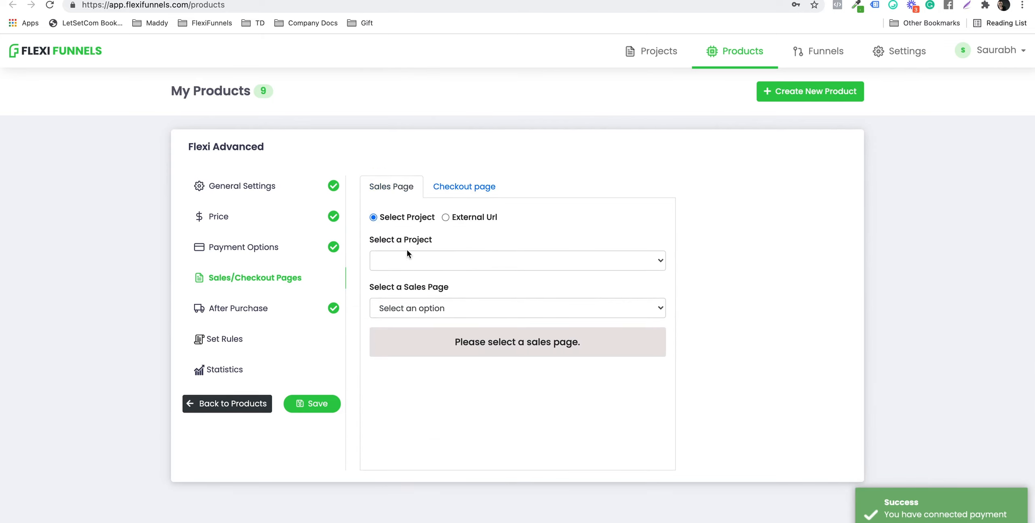
pyautogui.click(408, 259)
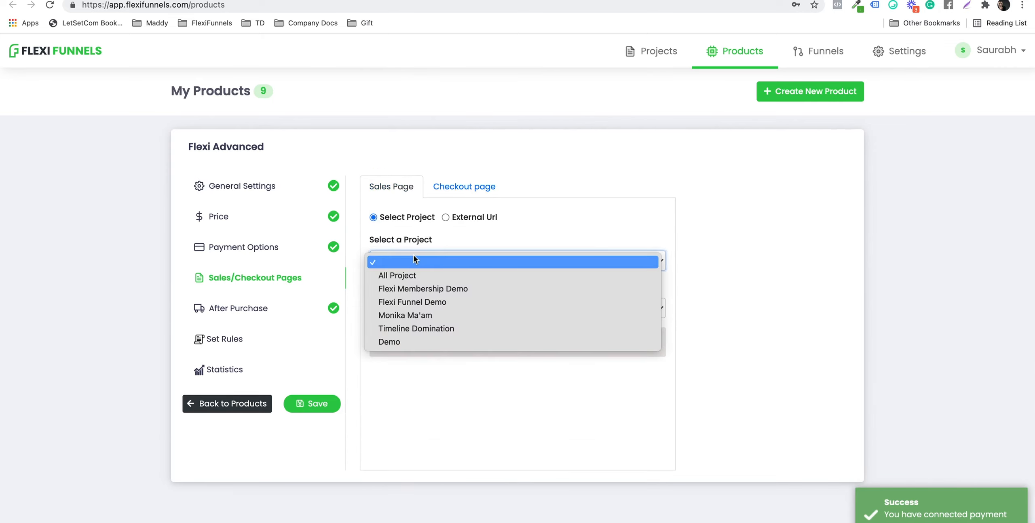
pyautogui.click(494, 287)
pyautogui.click(421, 307)
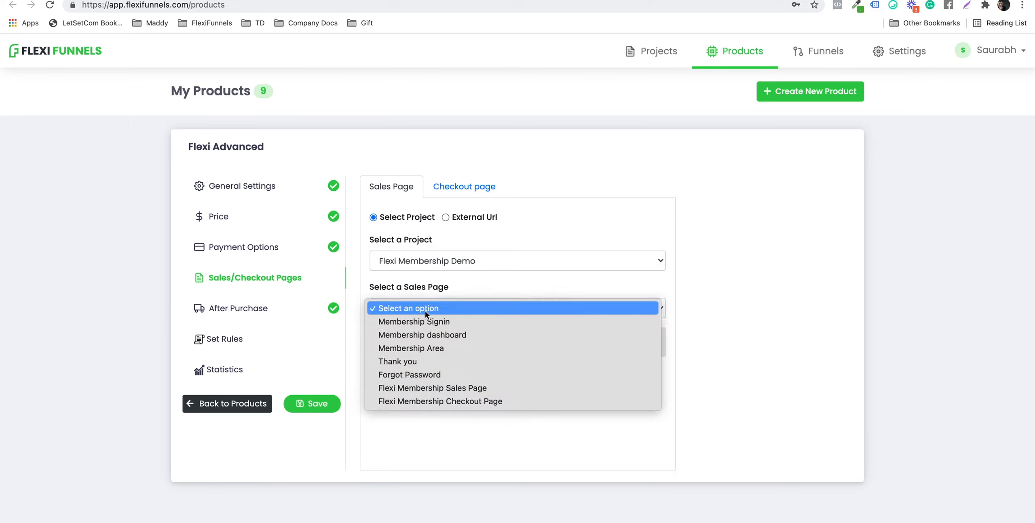
pyautogui.click(462, 387)
# Step: Set the checkout page to Flexi Membership Checkout Page from Flexi Membership Demo
pyautogui.click(459, 188)
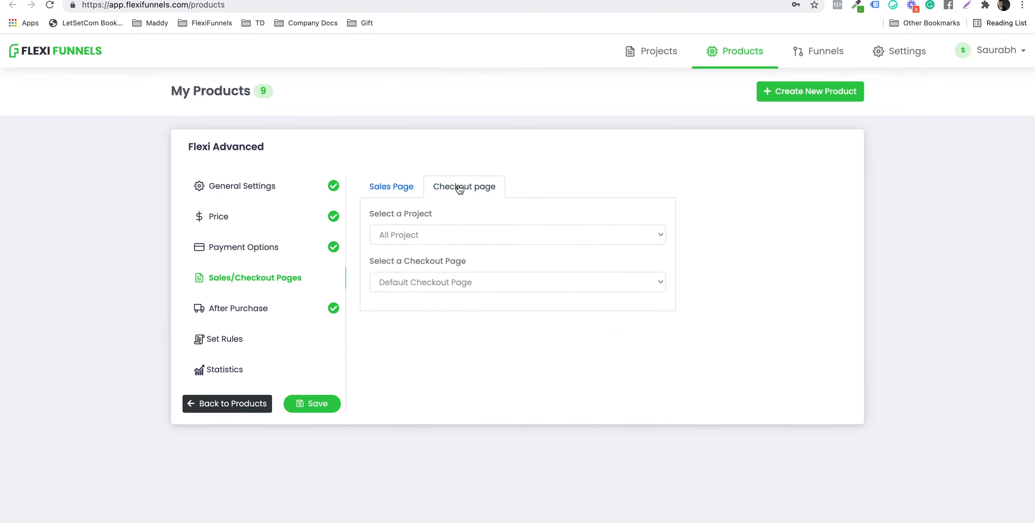
pyautogui.click(428, 234)
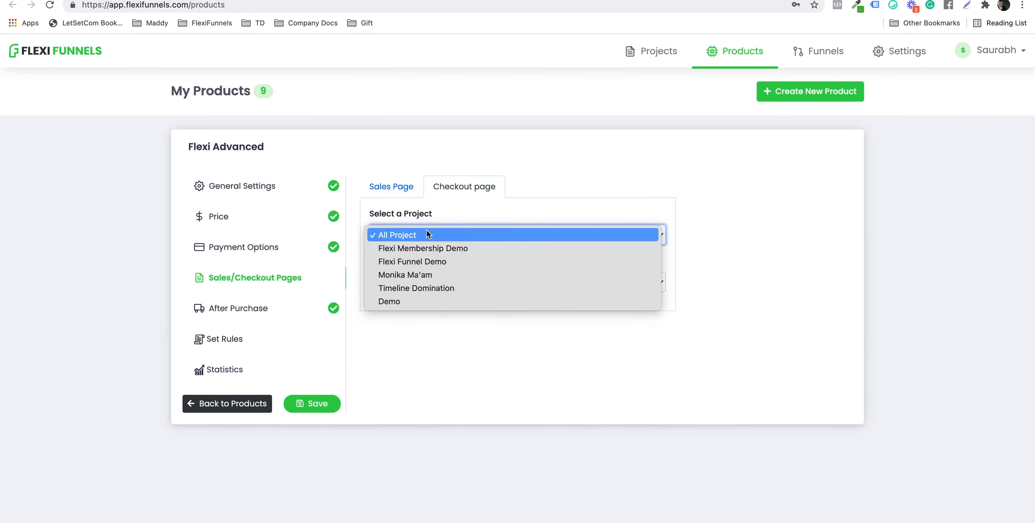
pyautogui.click(445, 247)
pyautogui.click(414, 284)
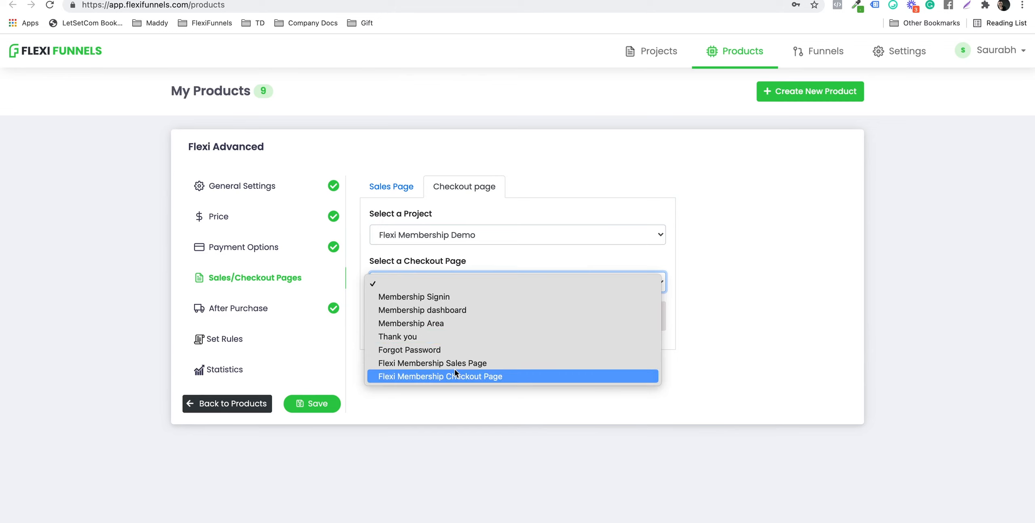
pyautogui.click(477, 375)
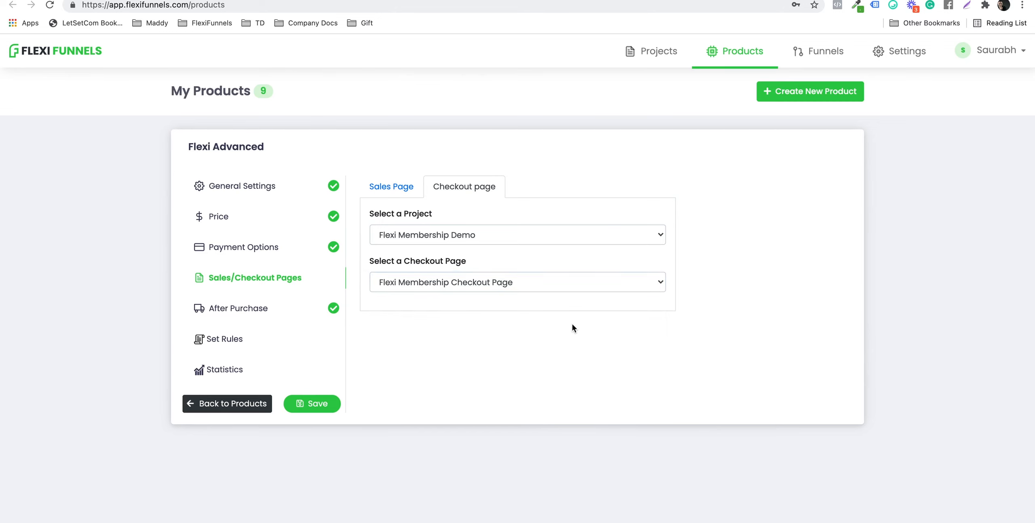
pyautogui.click(276, 315)
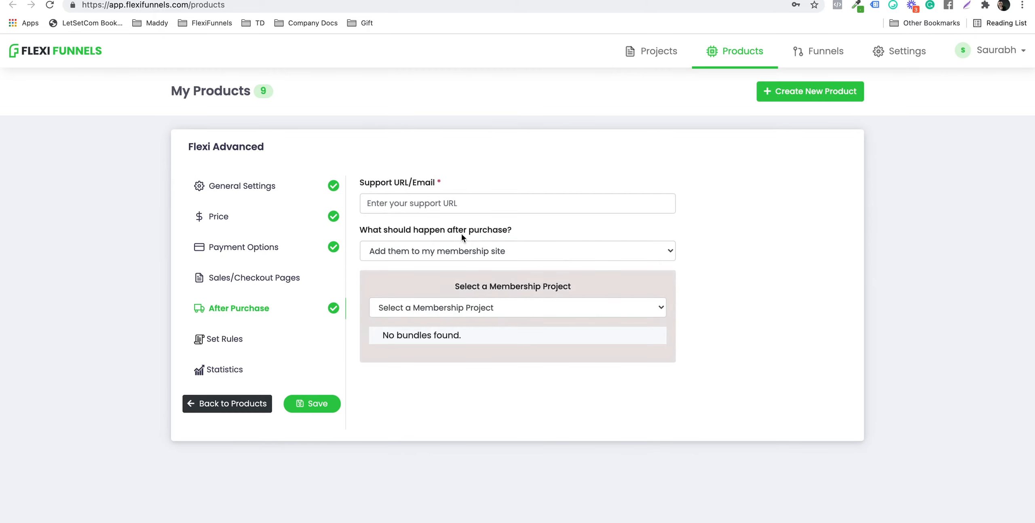
# Step: Fill a saved support email, grant the Flexi Membership Demo Flexi Advanced bundle, save, and return
pyautogui.click(414, 211)
pyautogui.click(404, 229)
pyautogui.click(526, 160)
pyautogui.click(447, 308)
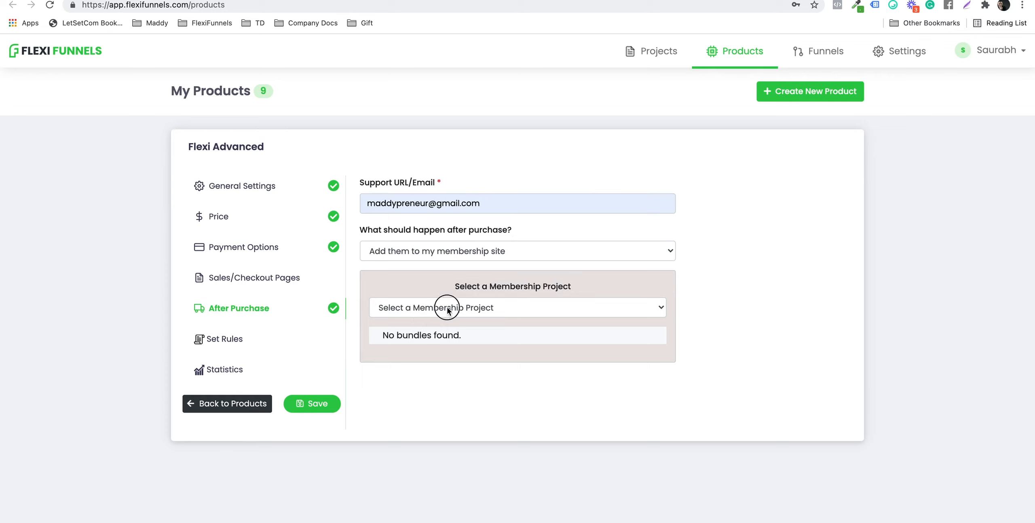
pyautogui.click(451, 319)
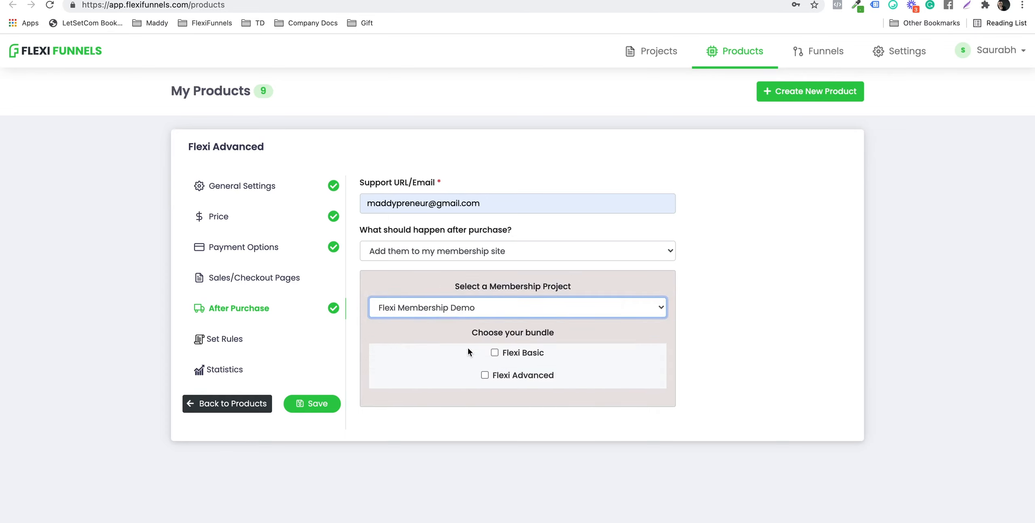
pyautogui.click(484, 375)
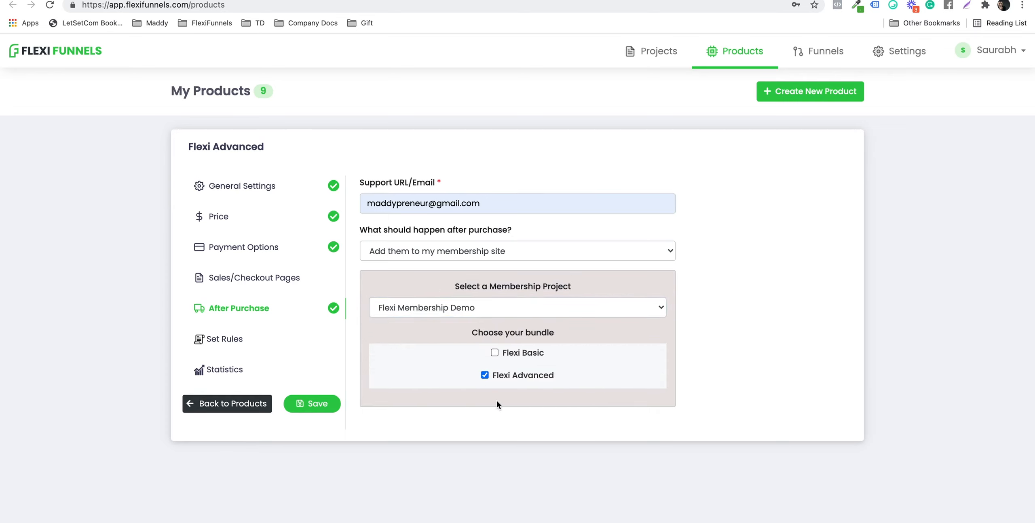
pyautogui.click(298, 402)
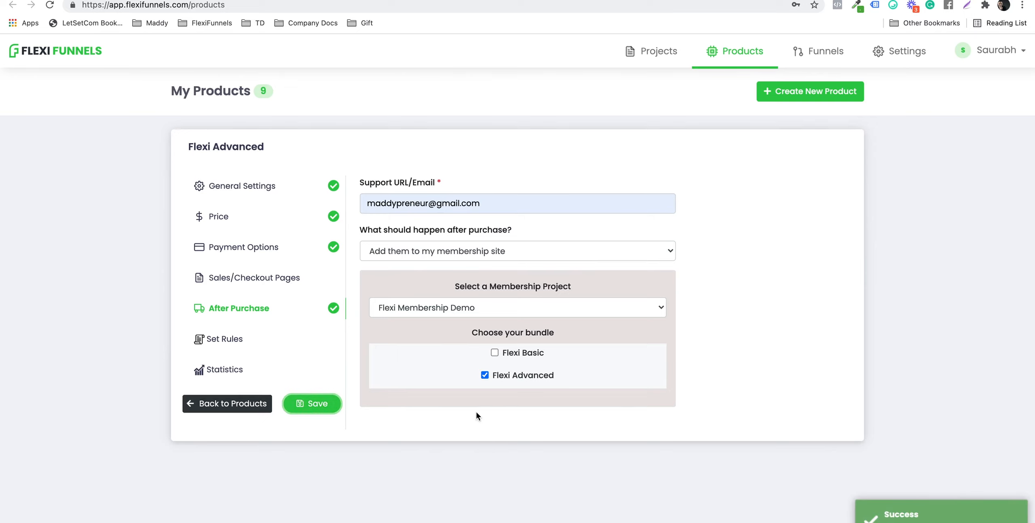
pyautogui.click(229, 402)
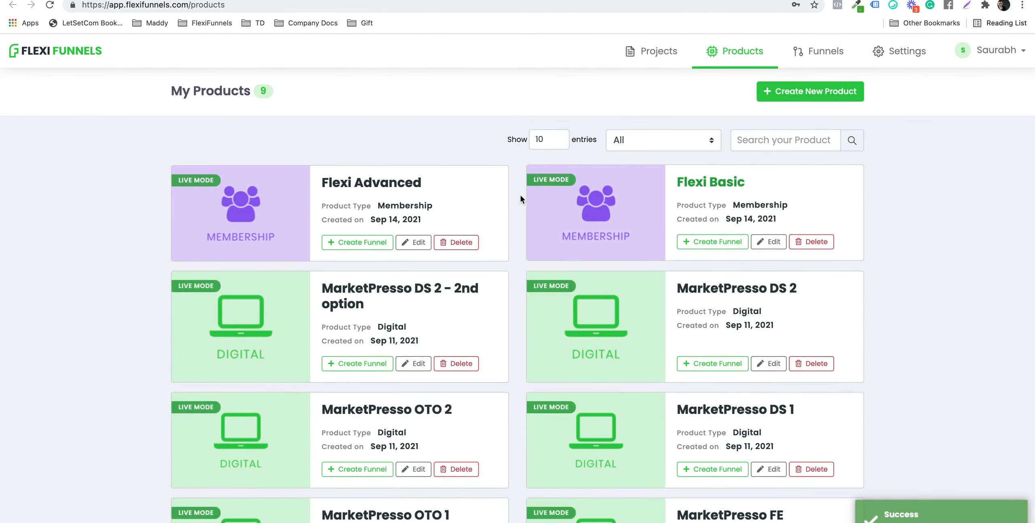
# Step: Edit the Flexi Membership Demo project and open its Flexi Membership Sales Page in the editor
pyautogui.click(675, 62)
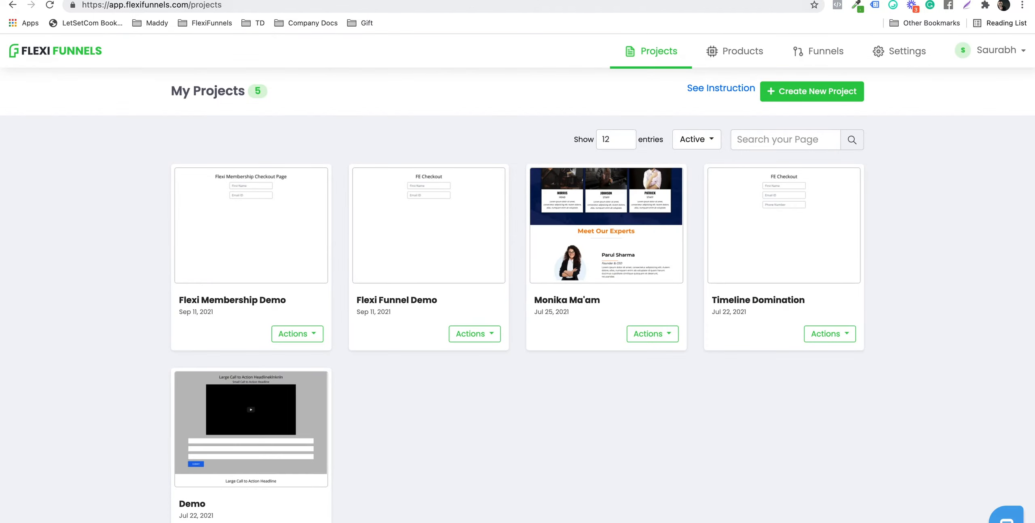
pyautogui.click(291, 333)
pyautogui.click(277, 277)
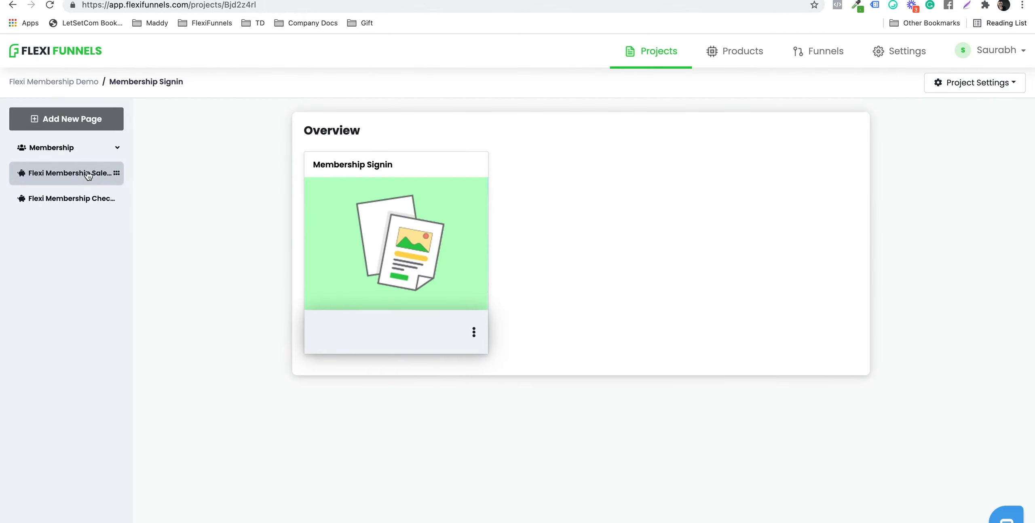
pyautogui.click(77, 178)
pyautogui.click(349, 337)
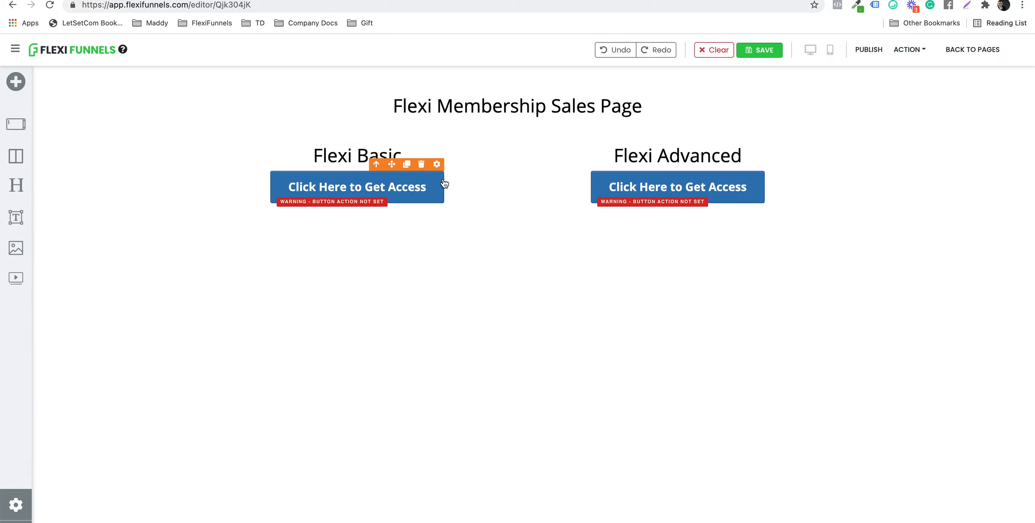
# Step: Set the Flexi Basic access button to Go To Next Step In Product for Flexi Basic
pyautogui.click(436, 164)
pyautogui.click(908, 108)
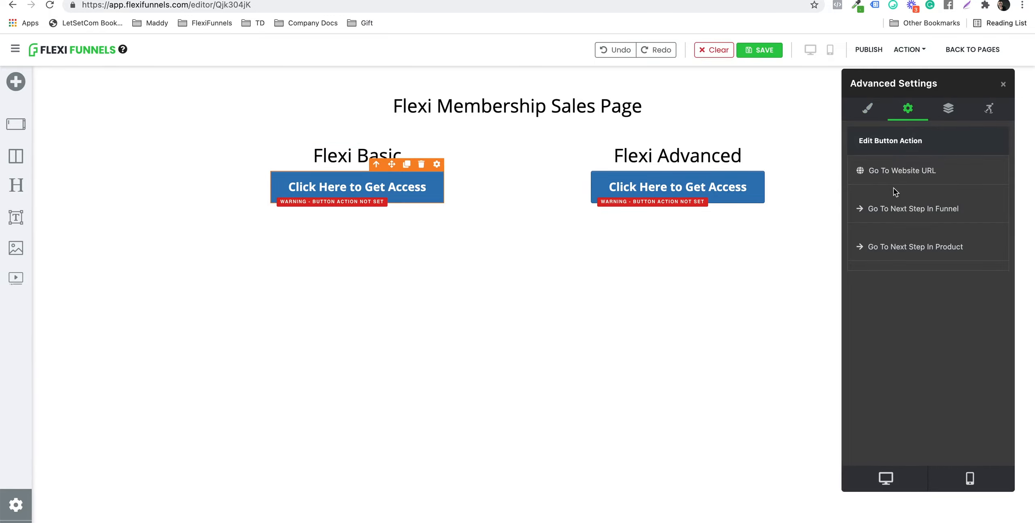
pyautogui.click(875, 251)
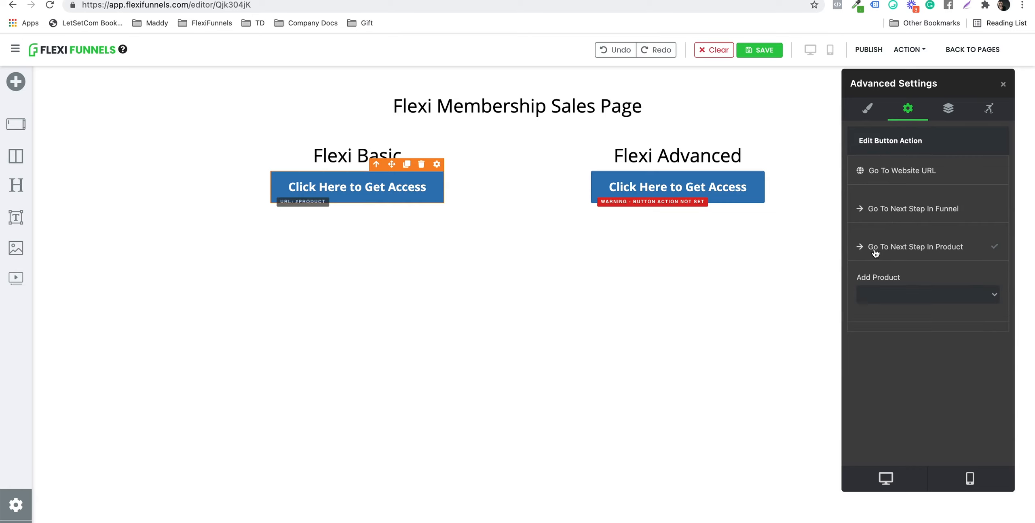
pyautogui.click(895, 298)
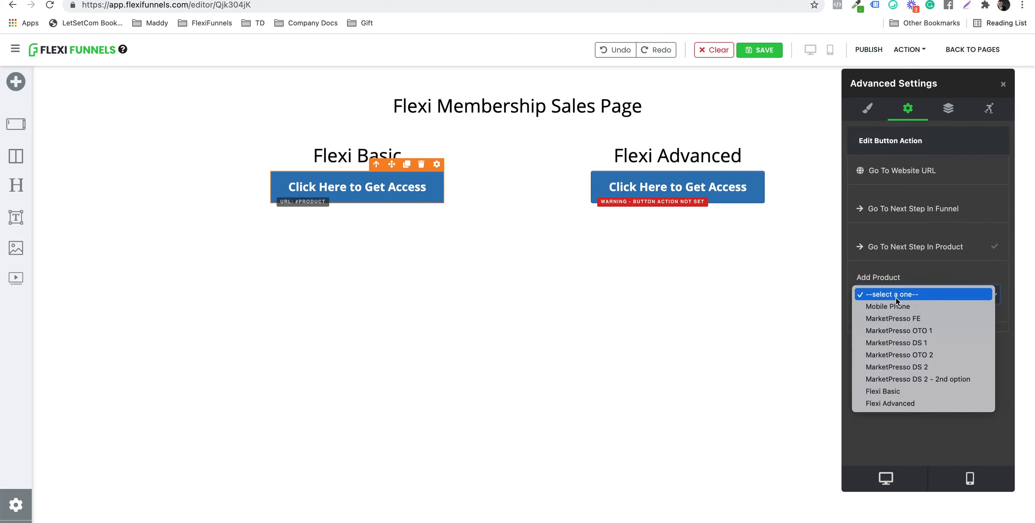
pyautogui.click(895, 390)
# Step: Set the Flexi Advanced button to Go To Next Step In Product for Flexi Advanced, then publish
pyautogui.click(727, 199)
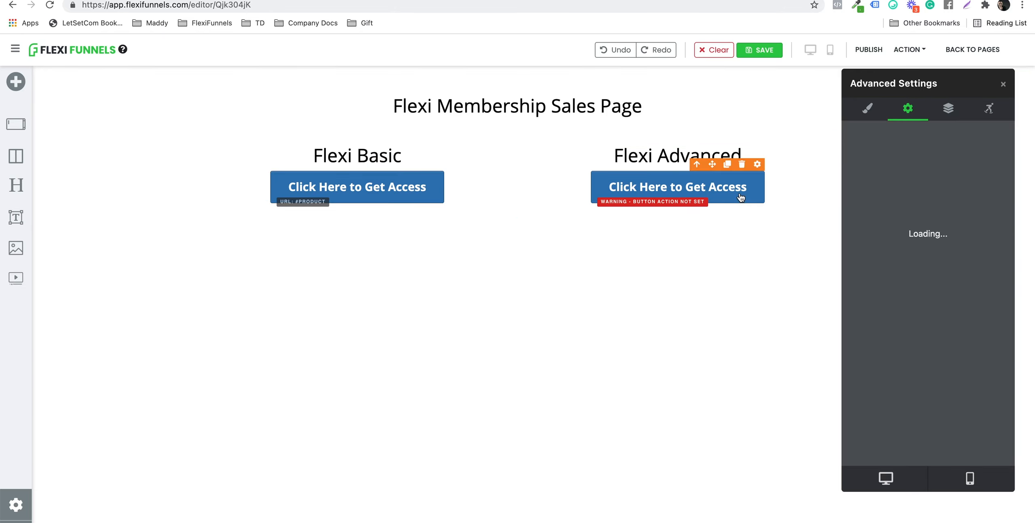
pyautogui.click(917, 246)
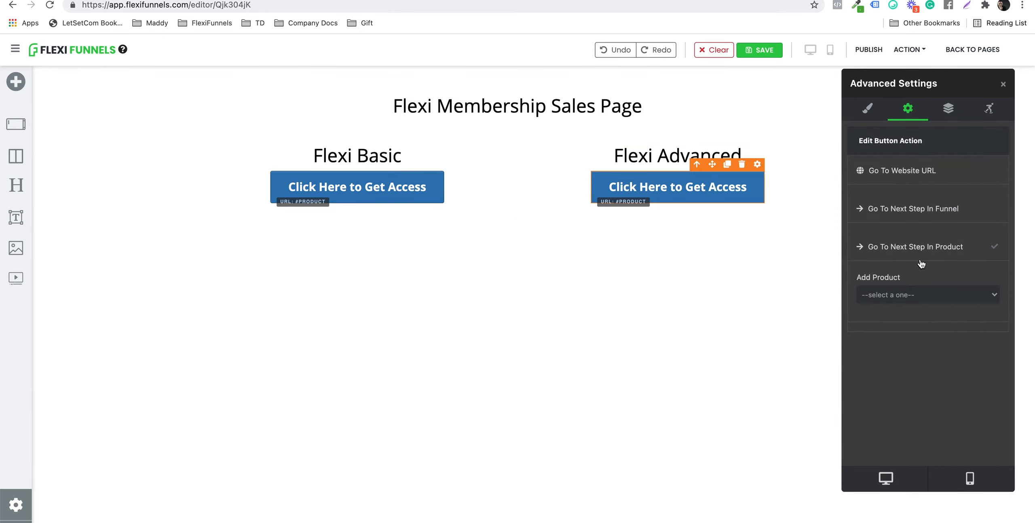
pyautogui.click(905, 298)
pyautogui.click(909, 404)
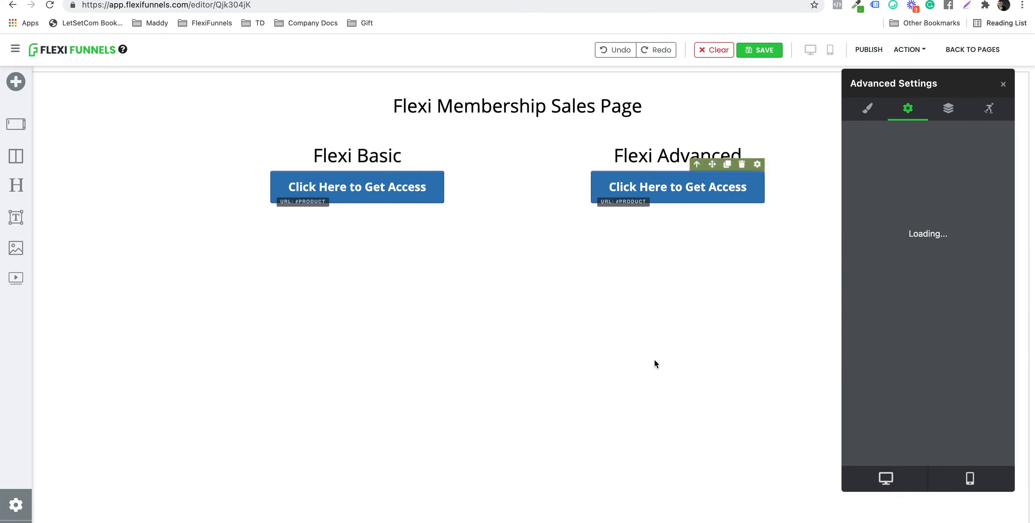
pyautogui.click(869, 50)
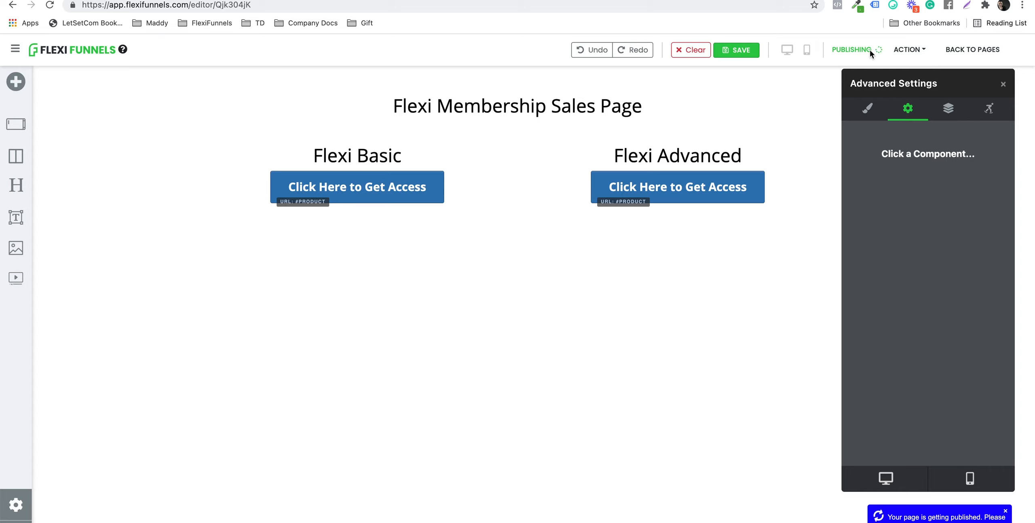
# Step: Leave the editor via Back to Pages, confirming Leave in the Leave site? dialog
pyautogui.click(961, 52)
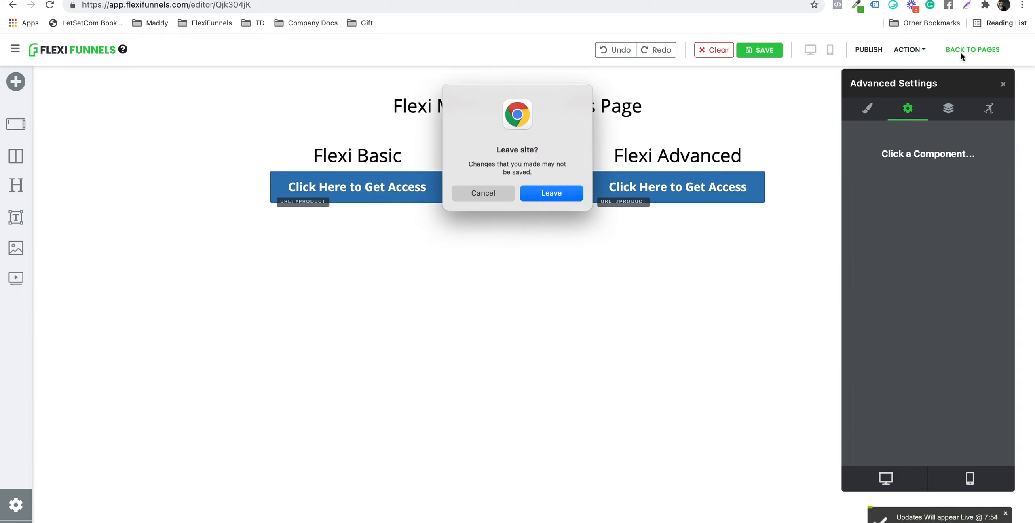
pyautogui.click(579, 197)
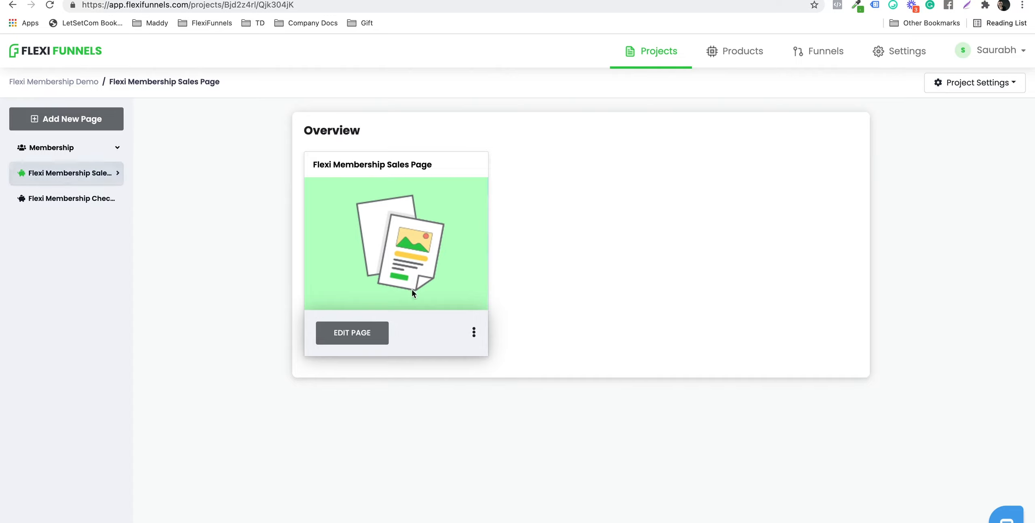
# Step: View the public links of the sales page and the checkout page, then close the tab
pyautogui.click(474, 333)
pyautogui.click(517, 430)
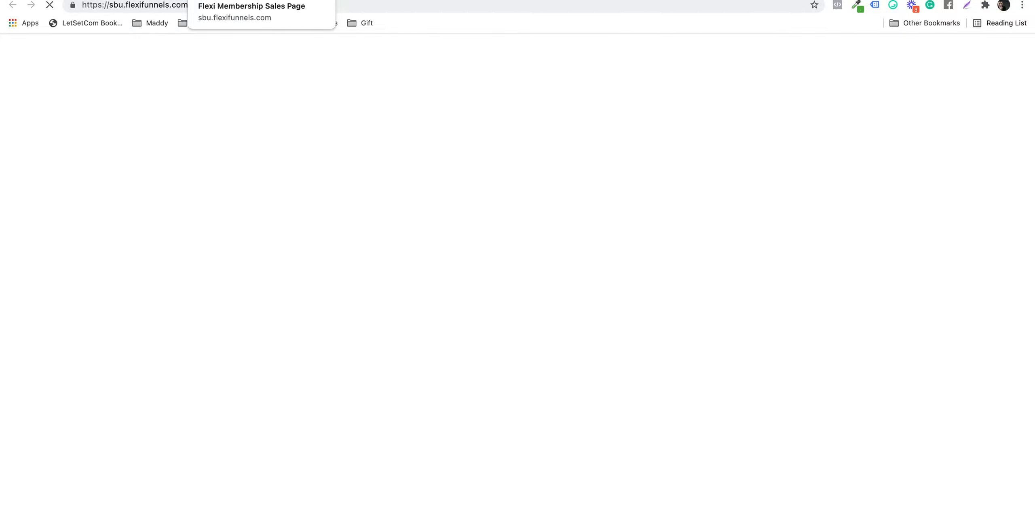
pyautogui.click(137, 0)
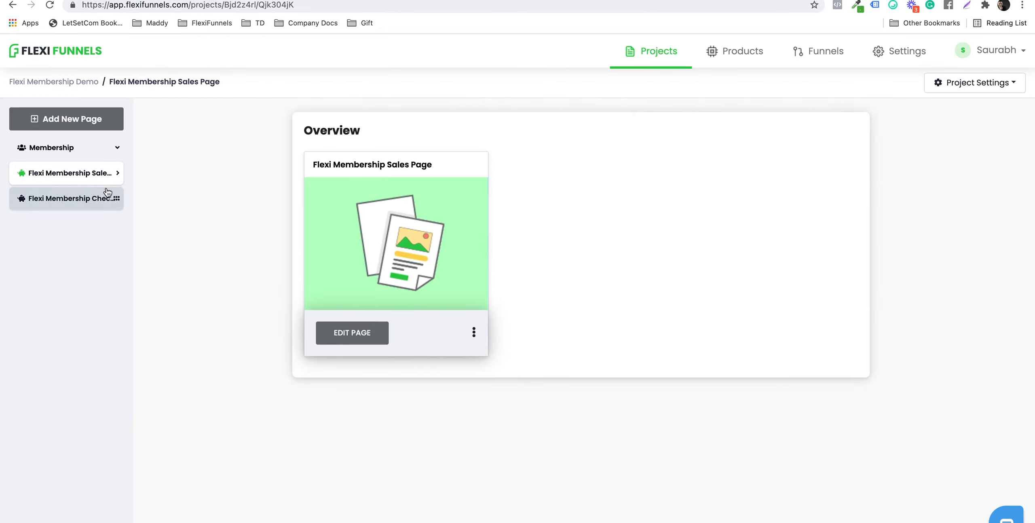
pyautogui.click(107, 193)
pyautogui.click(473, 332)
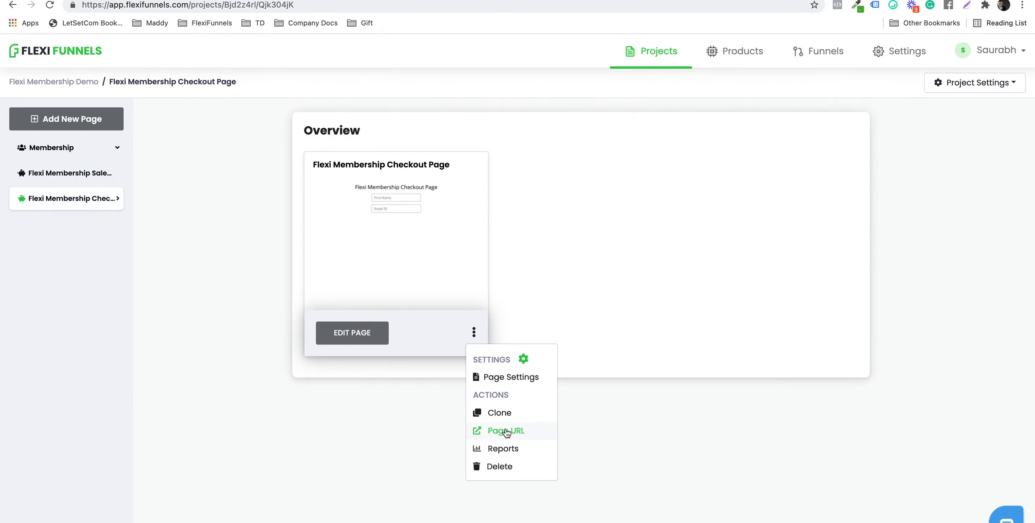
pyautogui.click(507, 431)
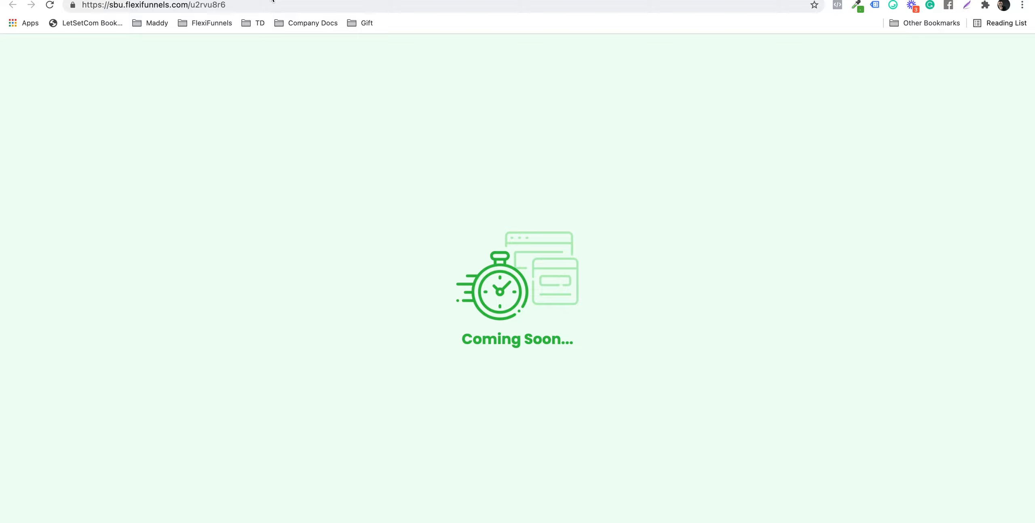
pyautogui.press('super+w')
# Step: Publish the Flexi Membership Checkout Page and check that its live URL loads the checkout form
pyautogui.click(346, 337)
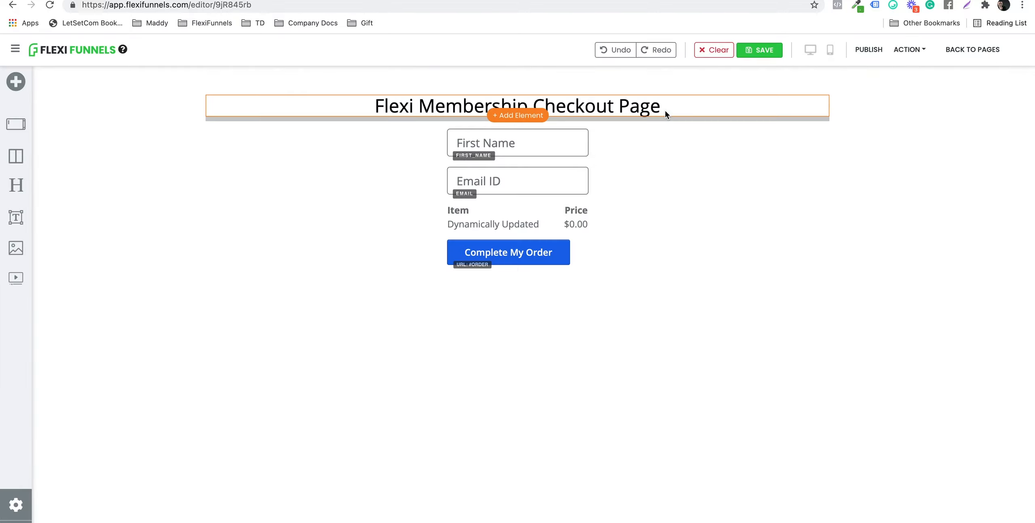
pyautogui.click(871, 50)
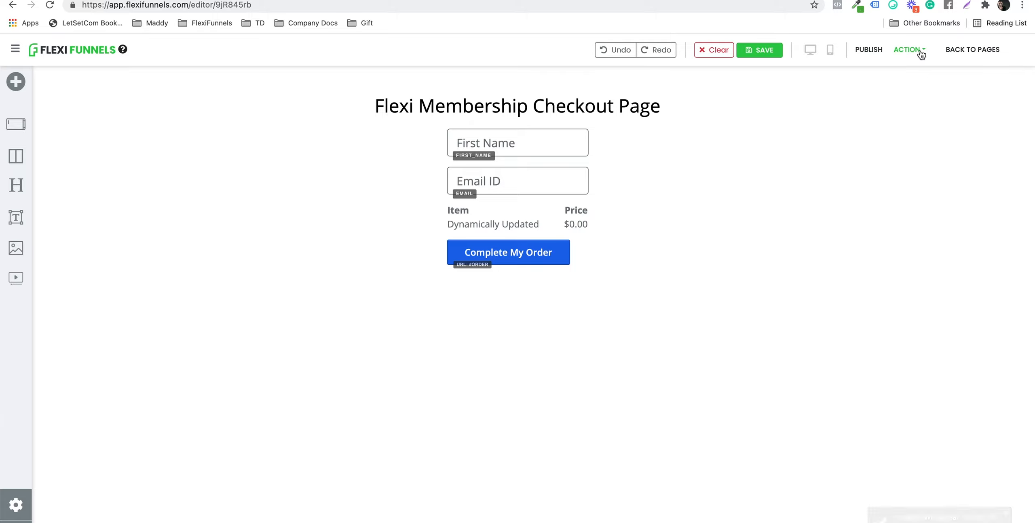
pyautogui.click(904, 51)
pyautogui.click(900, 74)
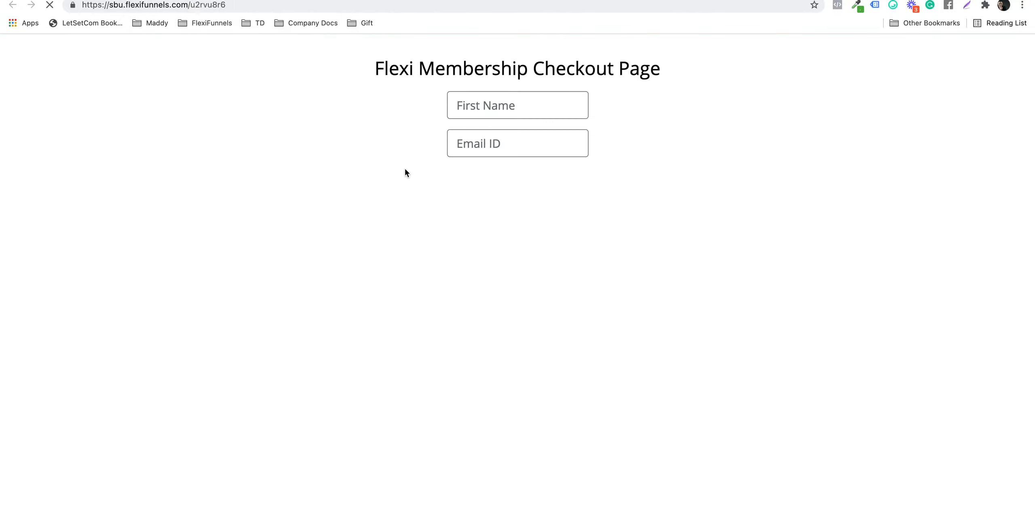
pyautogui.hotkey('ctrl', 'shift', 'Tab')
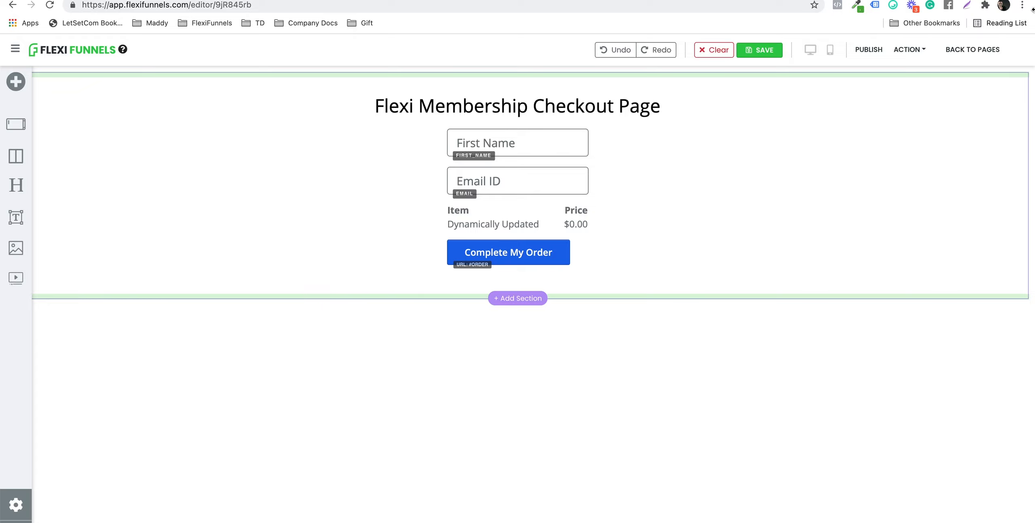
# Step: Exit the editor, copy the published sales page URL, and load it in a new Incognito window
pyautogui.click(965, 50)
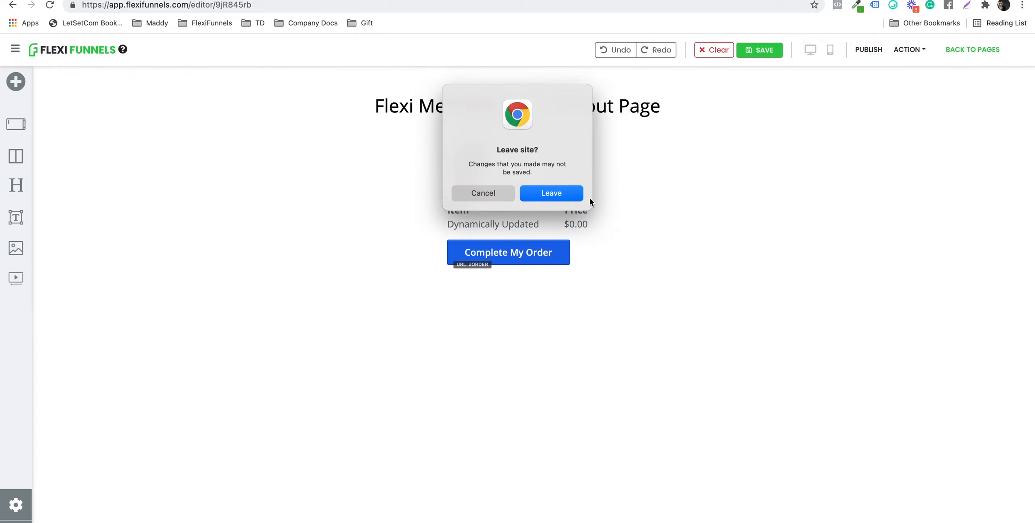
pyautogui.click(550, 193)
pyautogui.click(275, 0)
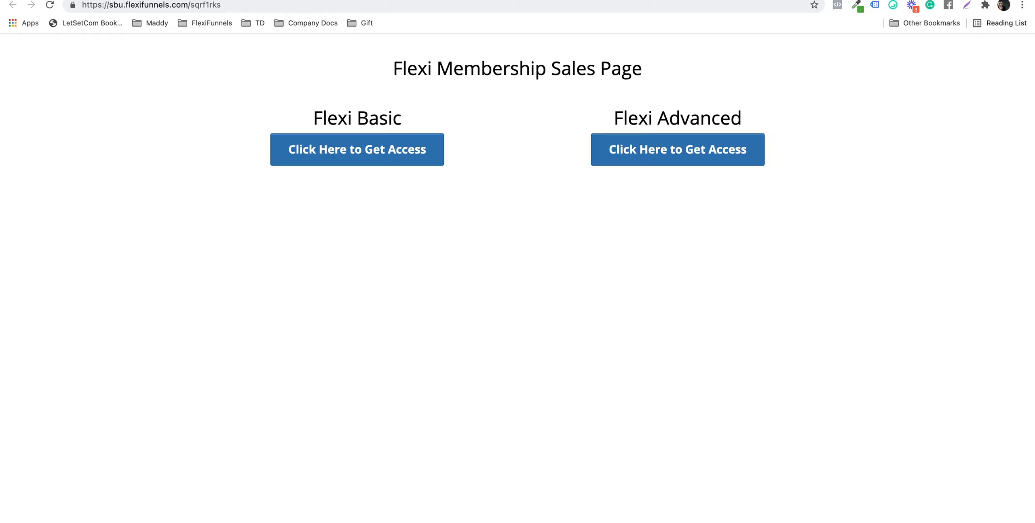
pyautogui.click(291, 5)
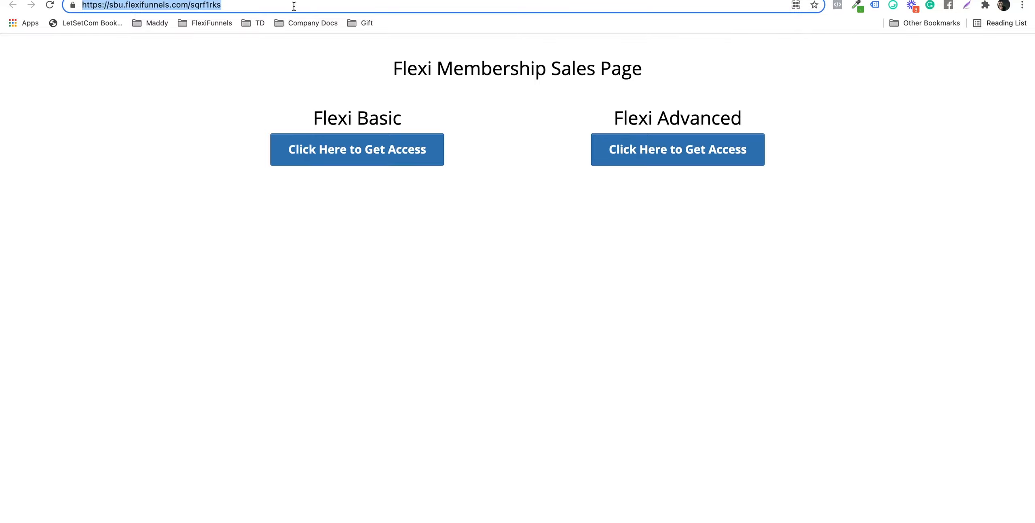
pyautogui.press('super+c')
pyautogui.press('super+shift+n')
pyautogui.press('super+v')
pyautogui.press('Return')
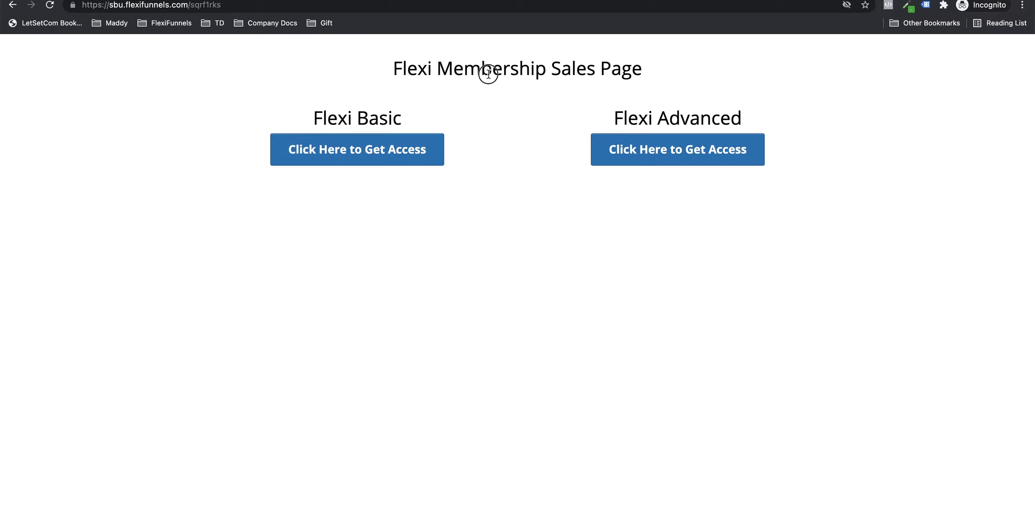
# Step: Load the sales page URL again in a new incognito tab
pyautogui.click(249, 8)
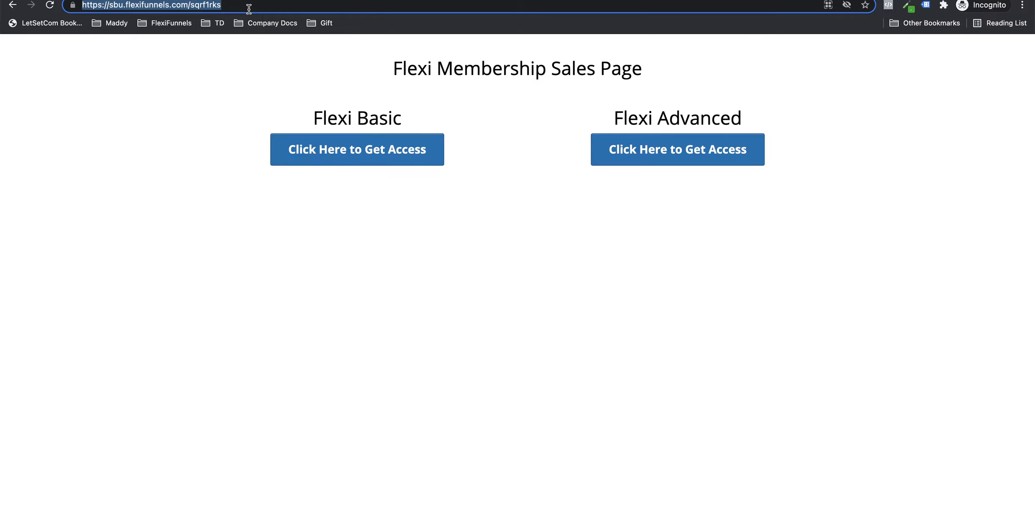
pyautogui.press('super+c')
pyautogui.press('super+t')
pyautogui.press('super+v')
pyautogui.press('Return')
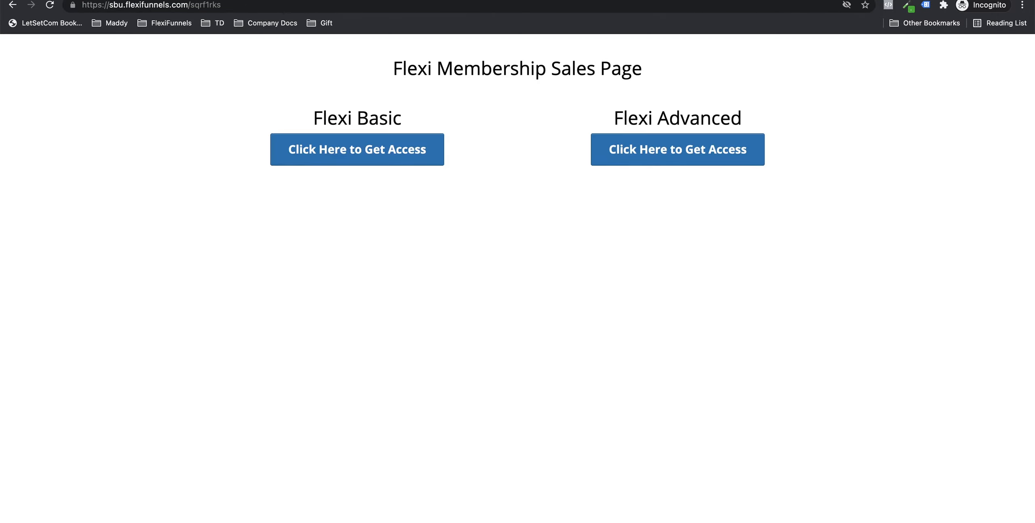
pyautogui.press('super+l')
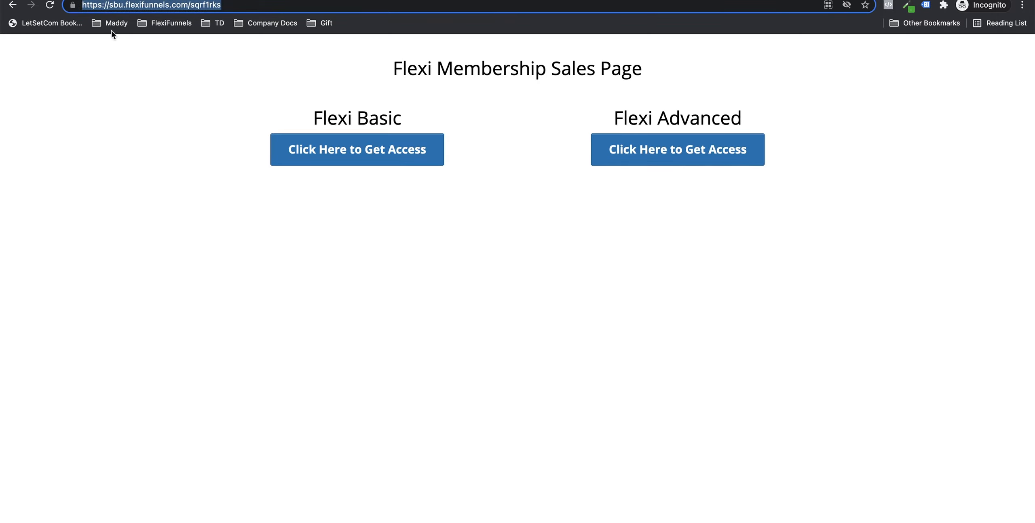
# Step: Choose Get Access for Flexi Basic and review the checkout's price and payment options
pyautogui.click(112, 44)
pyautogui.click(328, 158)
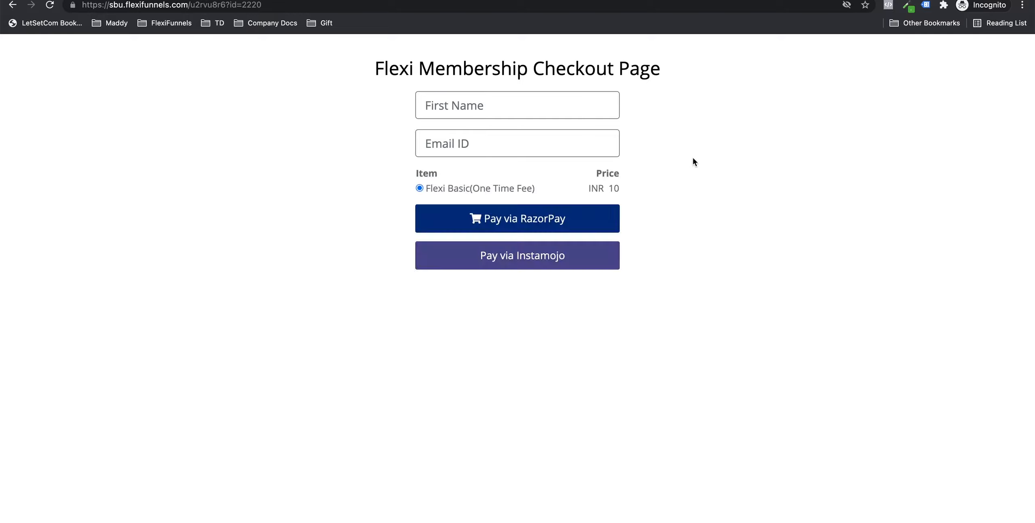
pyautogui.moveTo(590, 188); pyautogui.dragTo(630, 189)
pyautogui.click(618, 188)
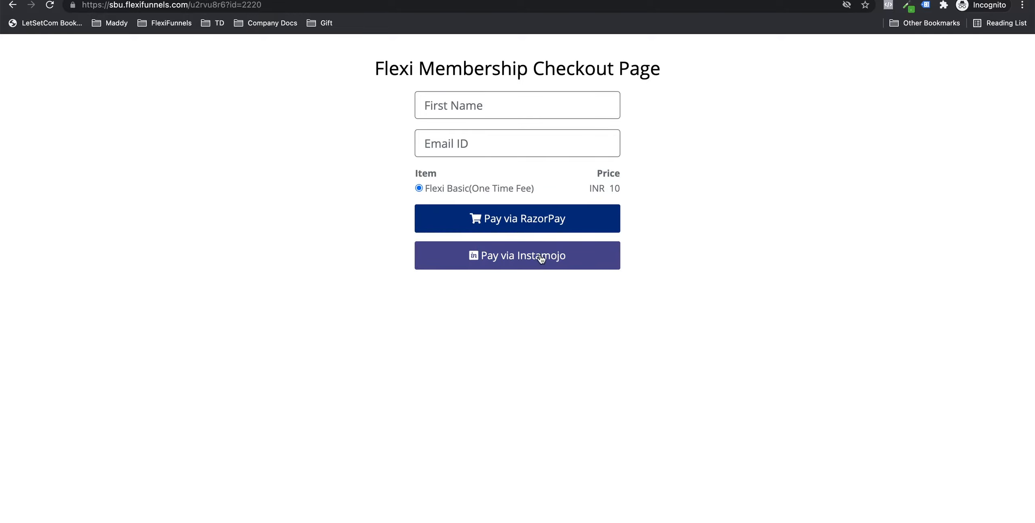
pyautogui.moveTo(460, 189); pyautogui.dragTo(473, 187)
# Step: Fill in the first name and a '+basicflexi11' test e-mail, then choose Pay via RazorPay
pyautogui.click(474, 111)
pyautogui.click(477, 132)
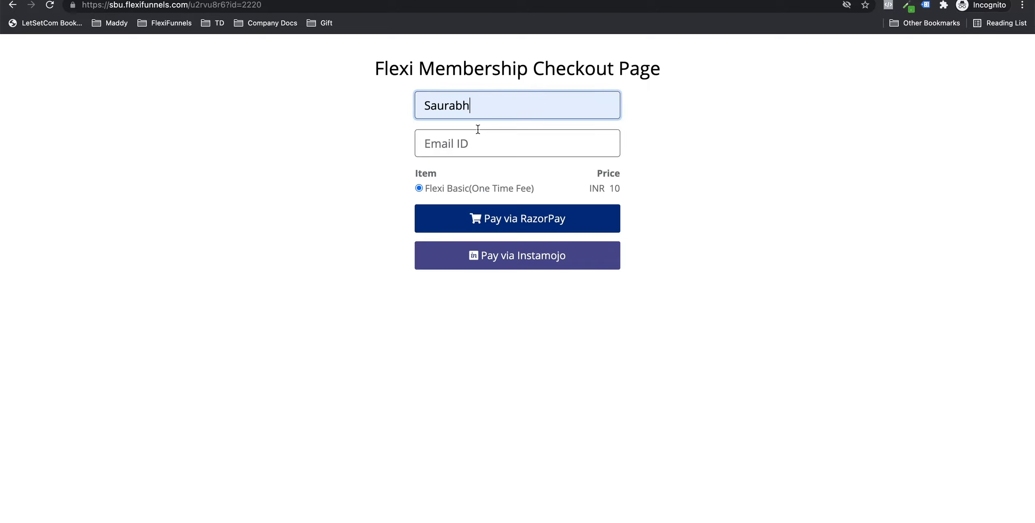
pyautogui.click(504, 145)
pyautogui.click(499, 172)
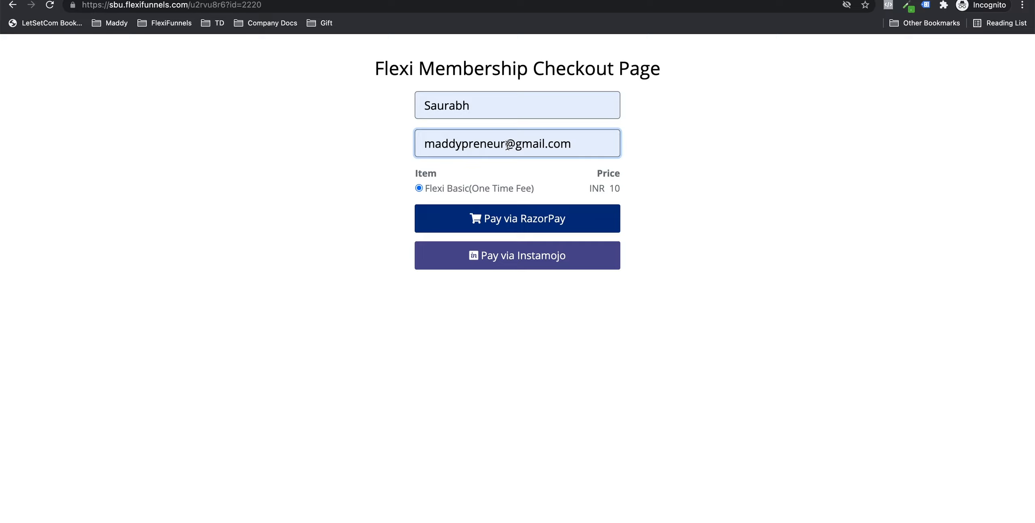
pyautogui.write('+')
pyautogui.write('basicfle')
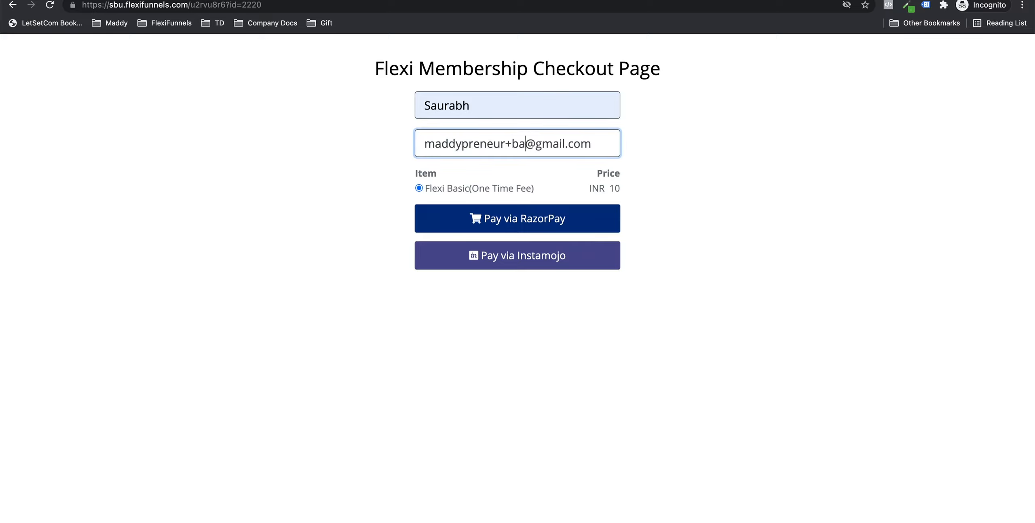
pyautogui.write('xi11')
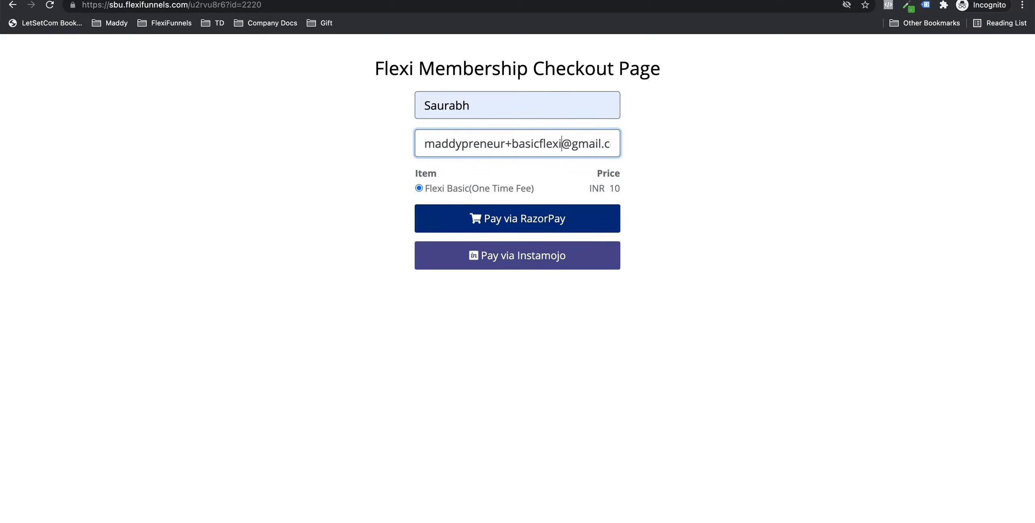
pyautogui.press('super+a')
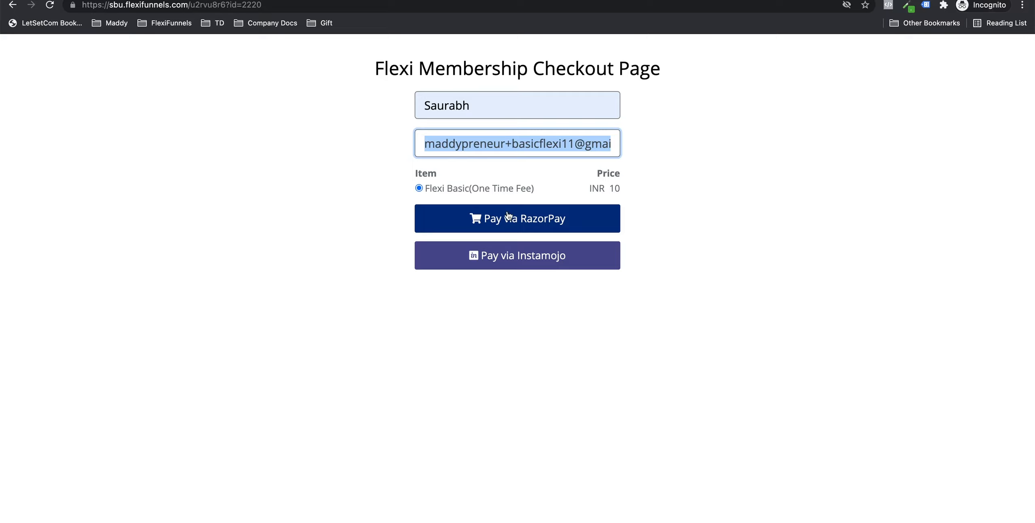
pyautogui.click(508, 221)
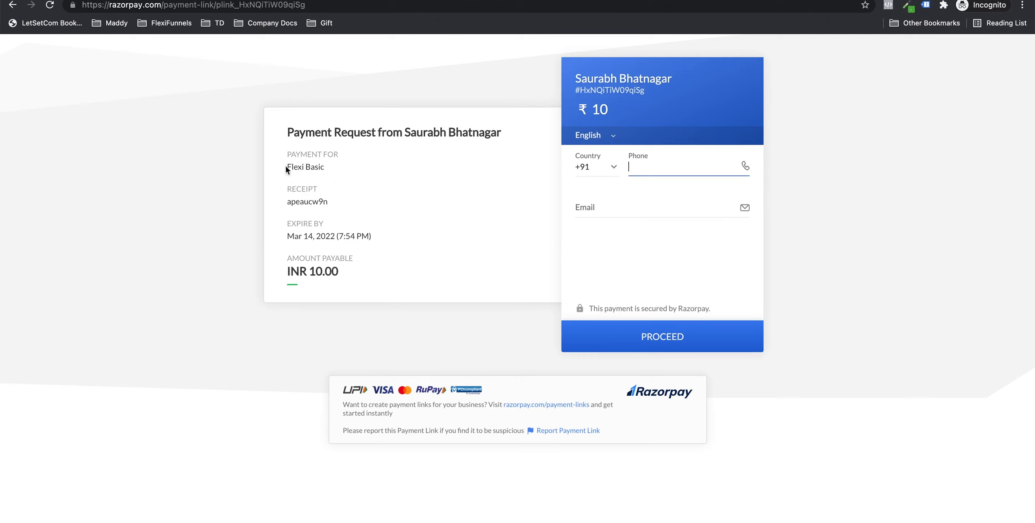
pyautogui.moveTo(287, 167); pyautogui.dragTo(323, 169)
pyautogui.click(323, 169)
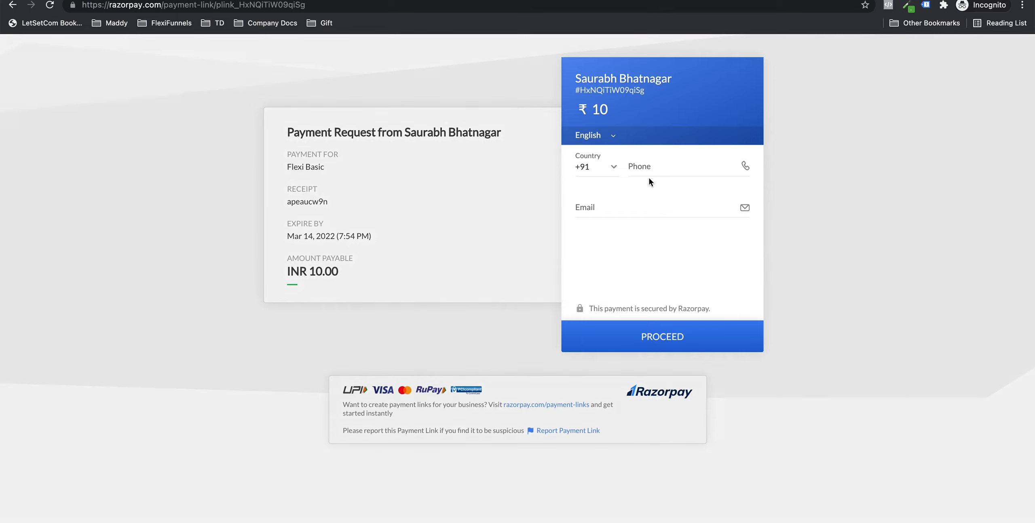
pyautogui.click(672, 164)
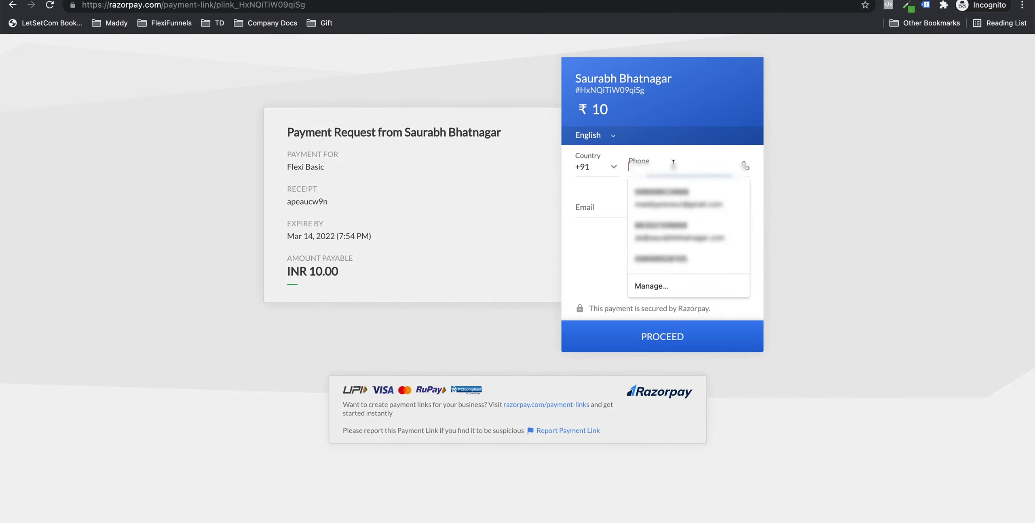
pyautogui.click(673, 198)
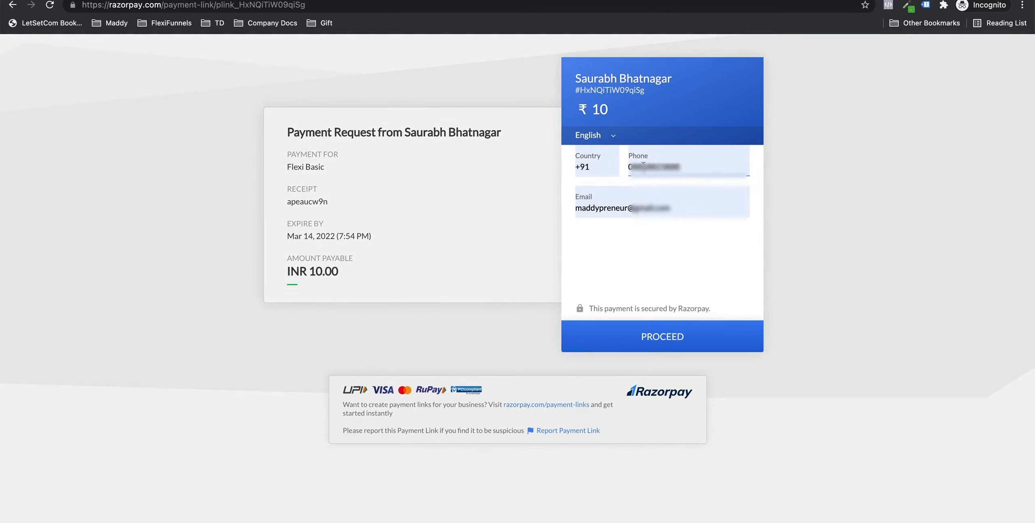
pyautogui.click(634, 165)
pyautogui.press('BackSpace')
pyautogui.click(606, 198)
pyautogui.press('super+a')
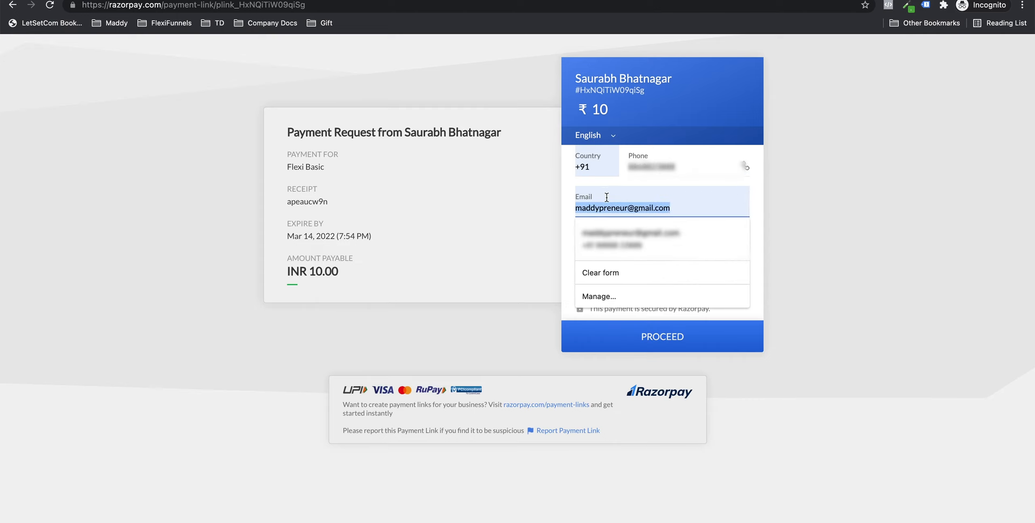
pyautogui.press('super+v')
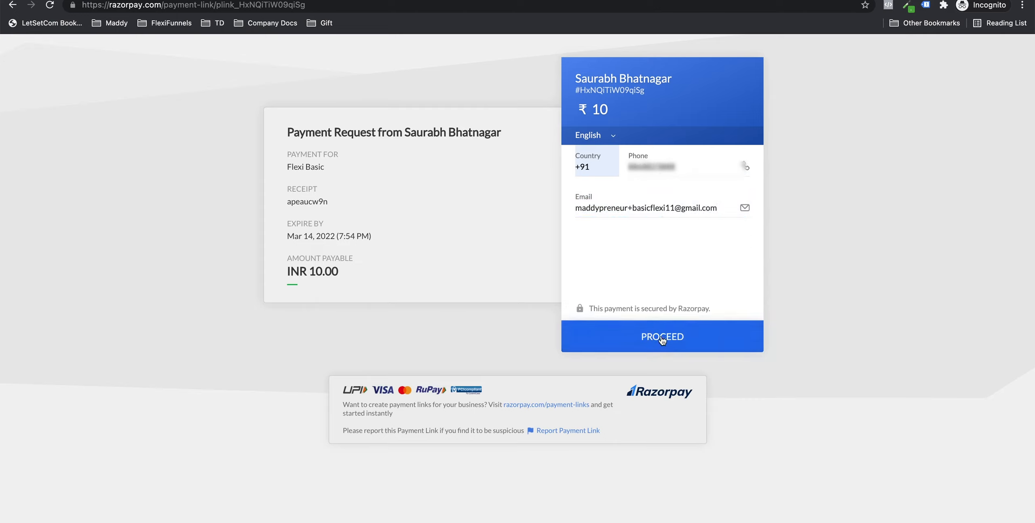
# Step: Proceed, choose UPI, and show the QR code to pay the ₹10
pyautogui.click(662, 339)
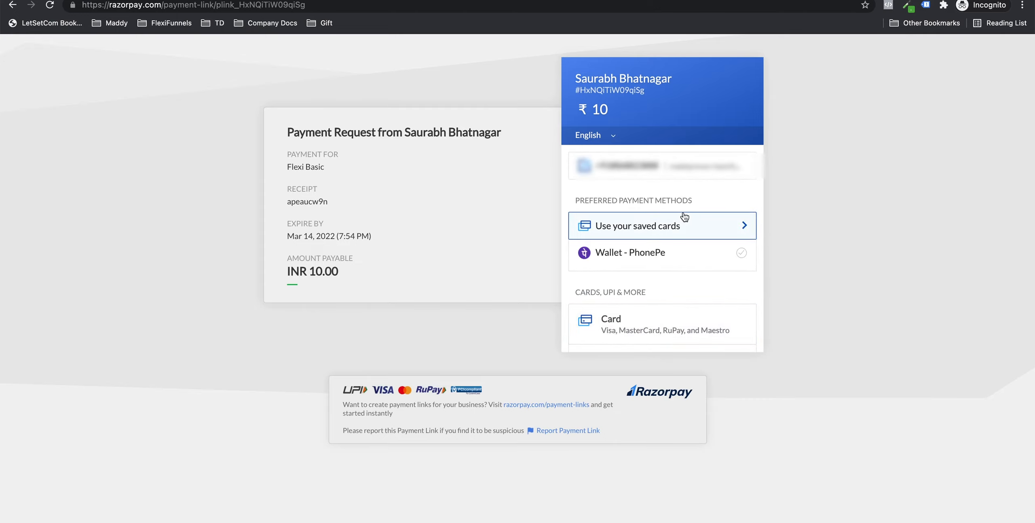
pyautogui.scroll(-2, 684, 217)
pyautogui.scroll(-1, 673, 228)
pyautogui.click(663, 244)
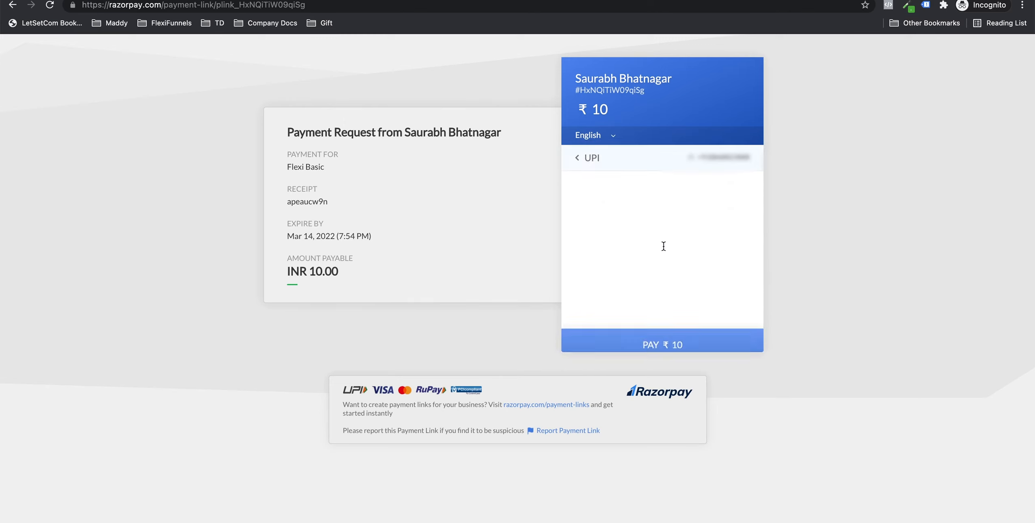
pyautogui.scroll(-1, 664, 246)
pyautogui.click(683, 296)
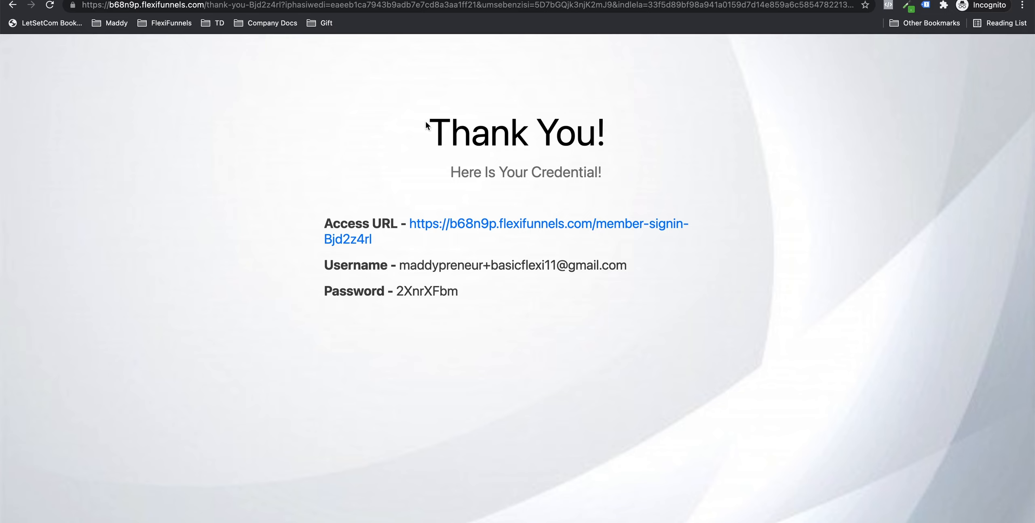
# Step: Point out the Thank You! heading and the 'Here Is Your Credential!' line
pyautogui.moveTo(430, 128); pyautogui.dragTo(616, 146)
pyautogui.click(616, 145)
pyautogui.moveTo(455, 173); pyautogui.dragTo(635, 174)
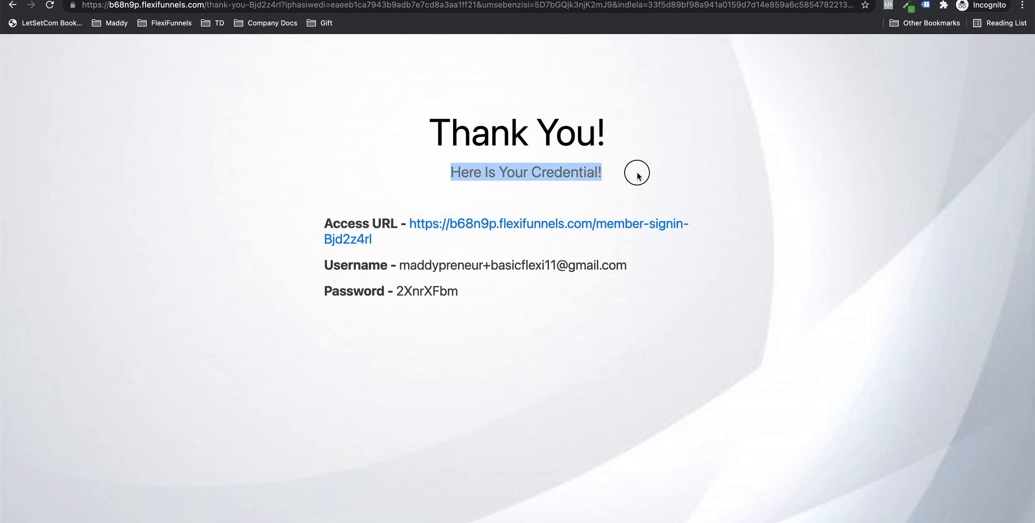
pyautogui.click(637, 176)
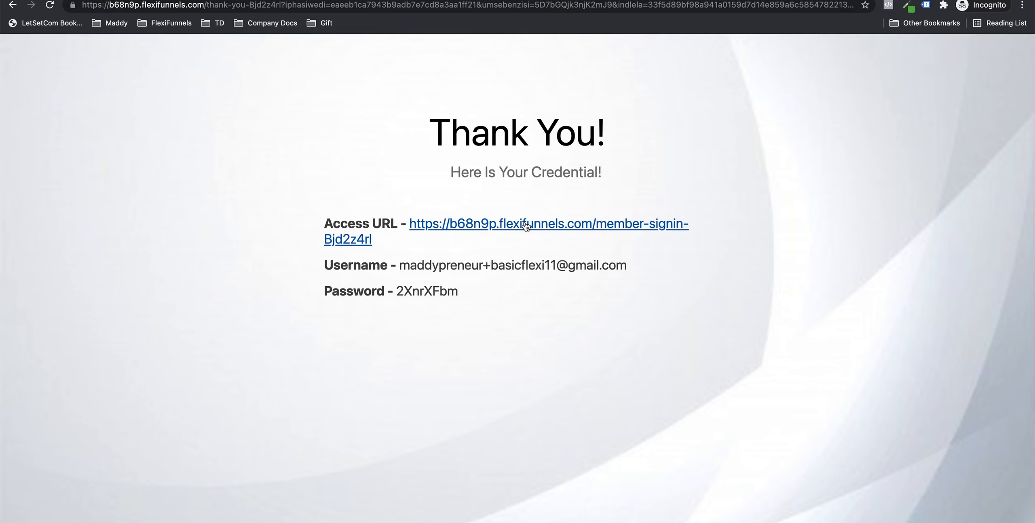
# Step: Open the member Access URL in a new tab, then select the Username on the Thank You page
pyautogui.click(545, 231)
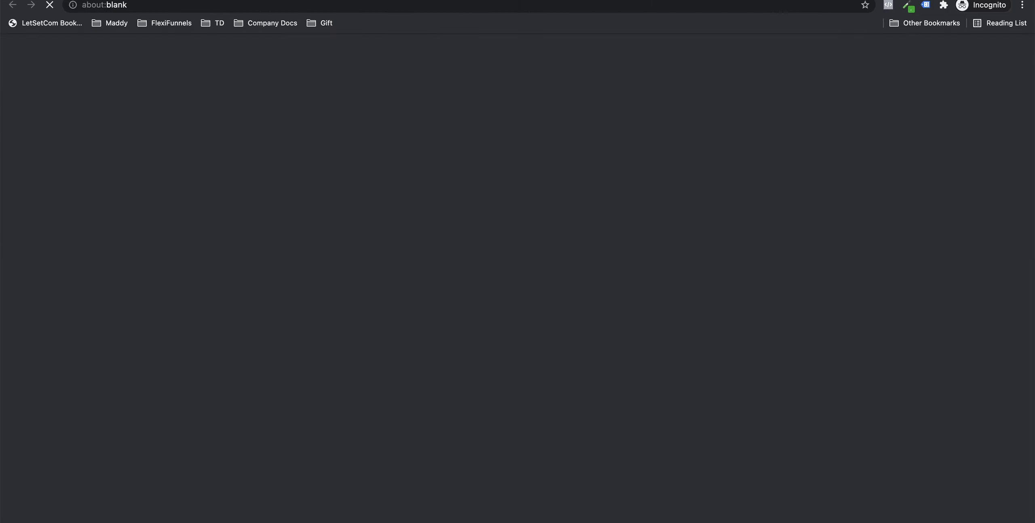
pyautogui.hotkey('ctrl', 'shift', 'Tab')
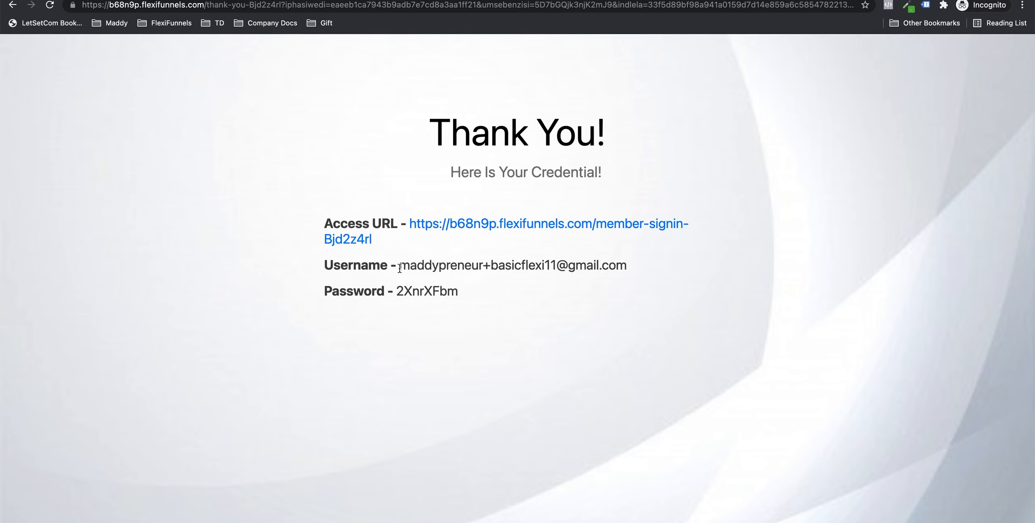
pyautogui.moveTo(399, 268); pyautogui.dragTo(629, 269)
pyautogui.press('super+c')
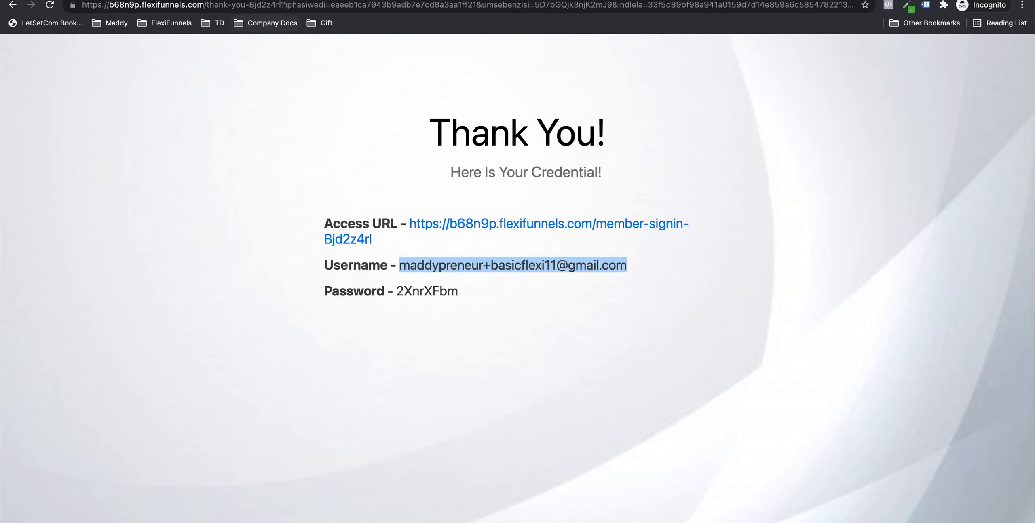
# Step: Sign in to the member area with the new Basic username and password from the Thank You page
pyautogui.hotkey('ctrl', 'Tab')
pyautogui.click(451, 182)
pyautogui.press('super+v')
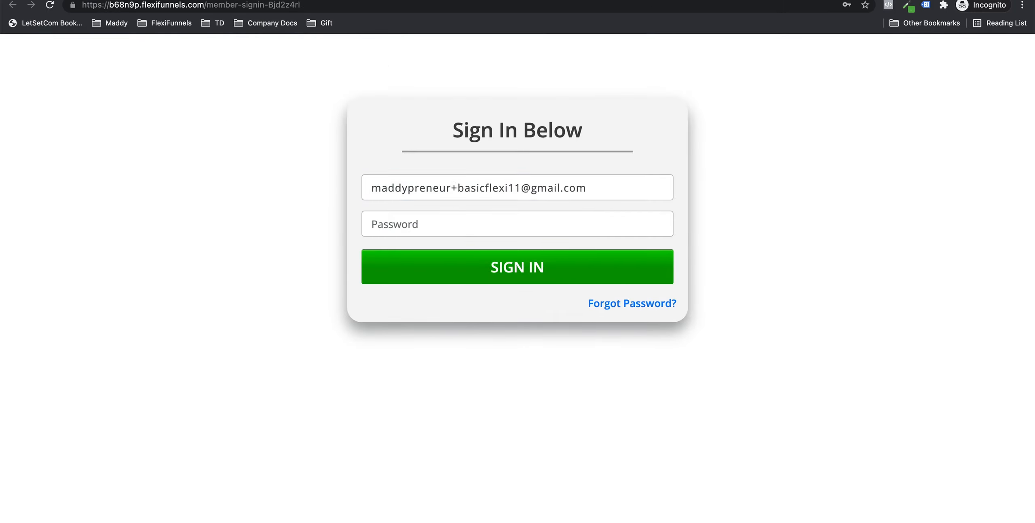
pyautogui.hotkey('ctrl', 'shift', 'Tab')
pyautogui.doubleClick(406, 291)
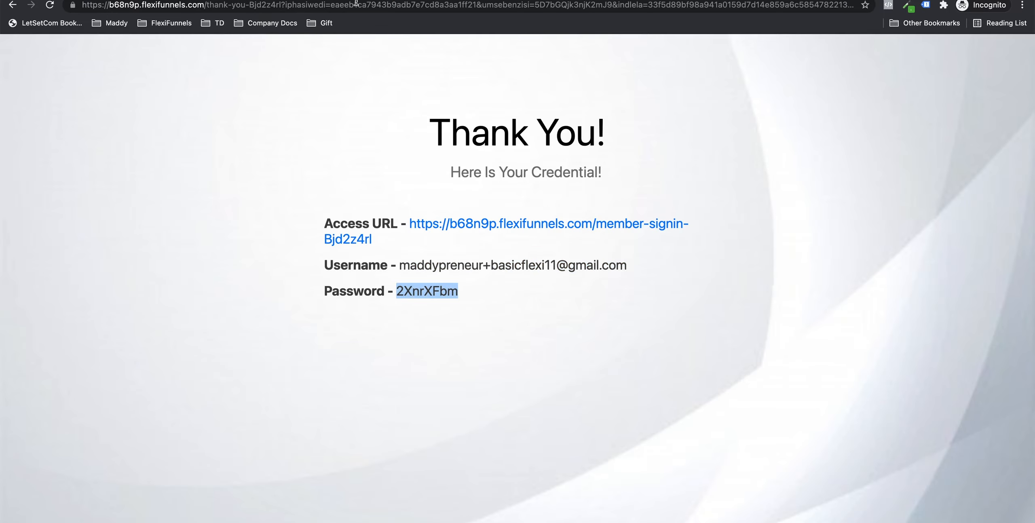
pyautogui.hotkey('ctrl', 'Tab')
pyautogui.click(426, 213)
pyautogui.press('super+v')
pyautogui.click(299, 222)
pyautogui.click(546, 268)
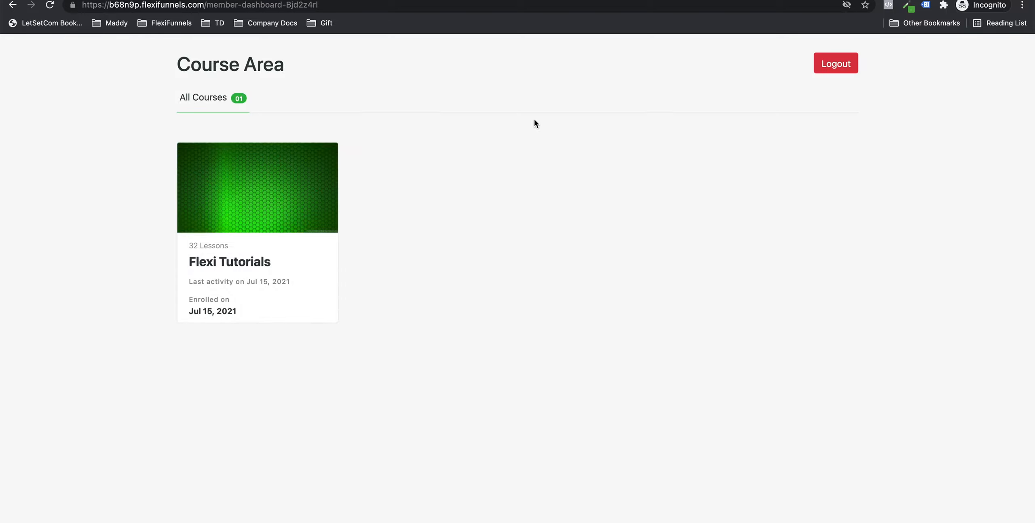
# Step: Open the Flexi Tutorials course and look over its first Basic Tutorials lesson
pyautogui.click(230, 265)
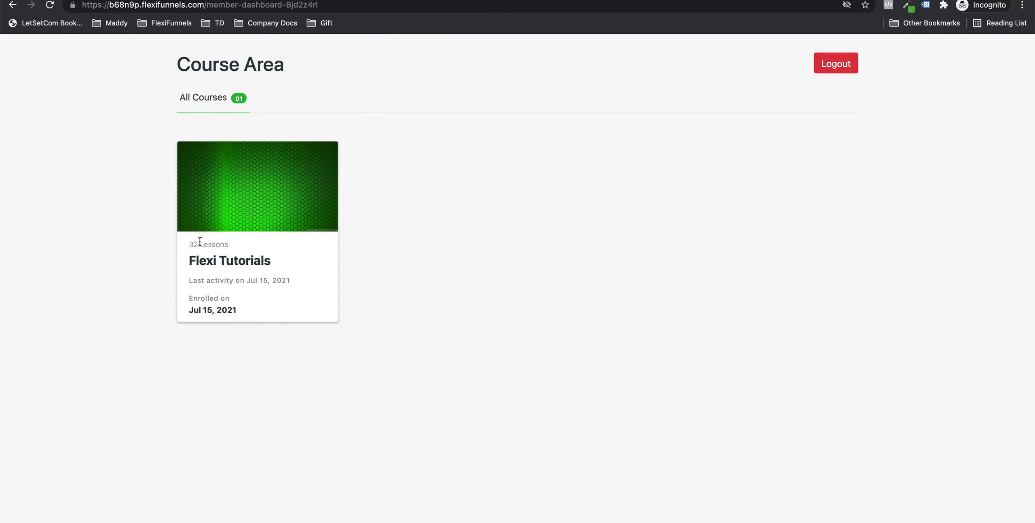
pyautogui.click(228, 222)
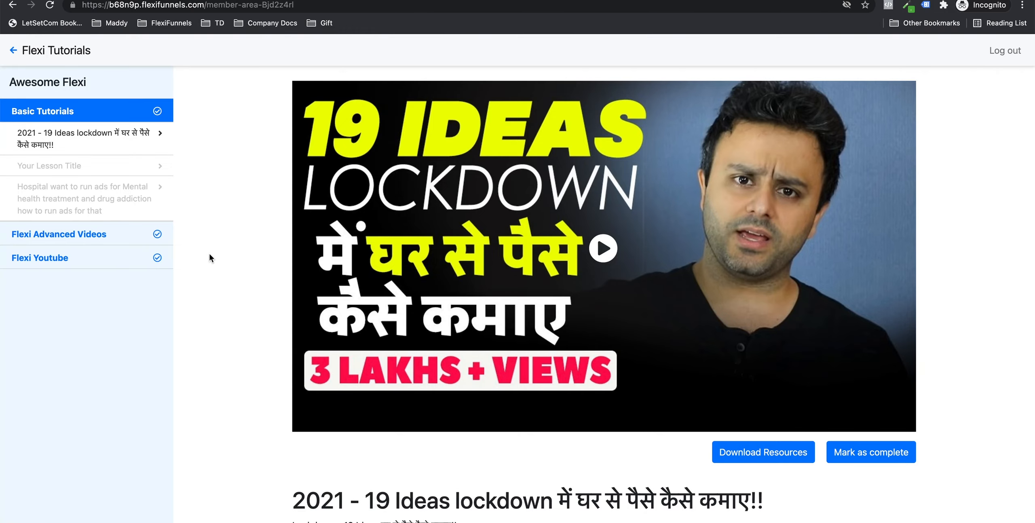
pyautogui.scroll(-5, 581, 267)
pyautogui.scroll(5, 378, 222)
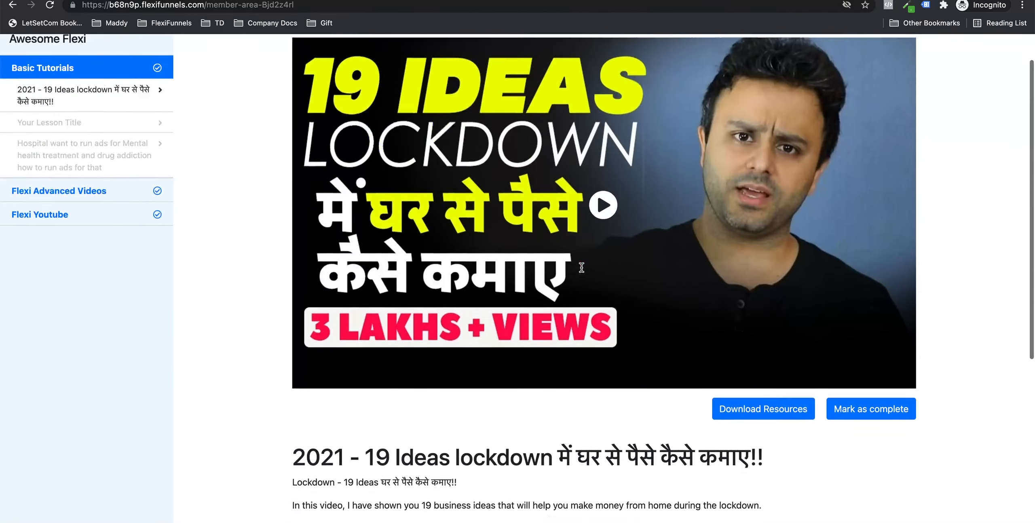
pyautogui.scroll(-10, 376, 223)
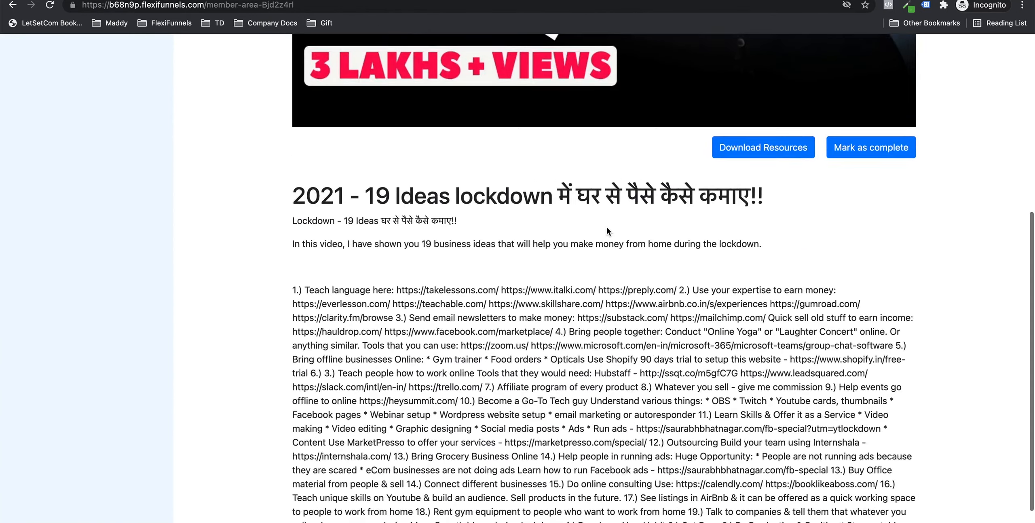
pyautogui.scroll(10, 587, 312)
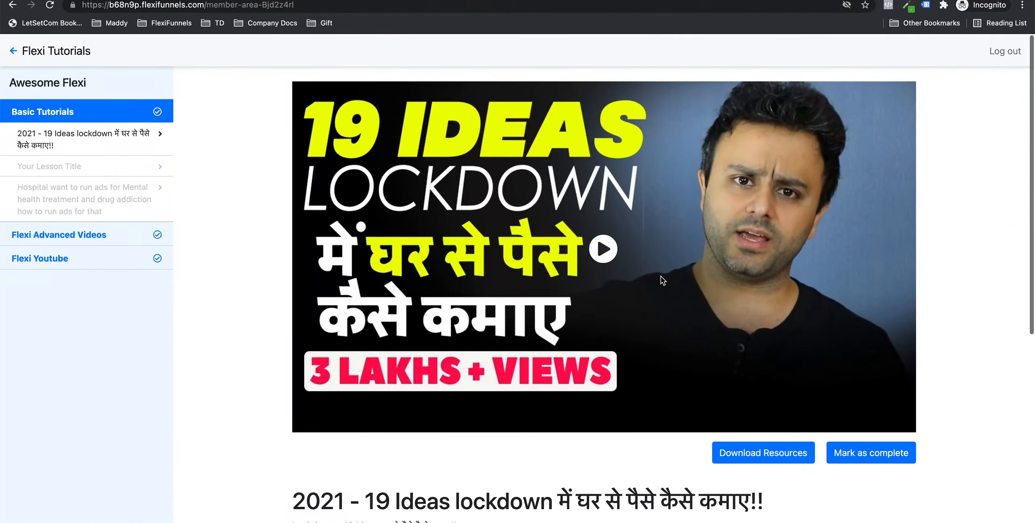
pyautogui.click(115, 169)
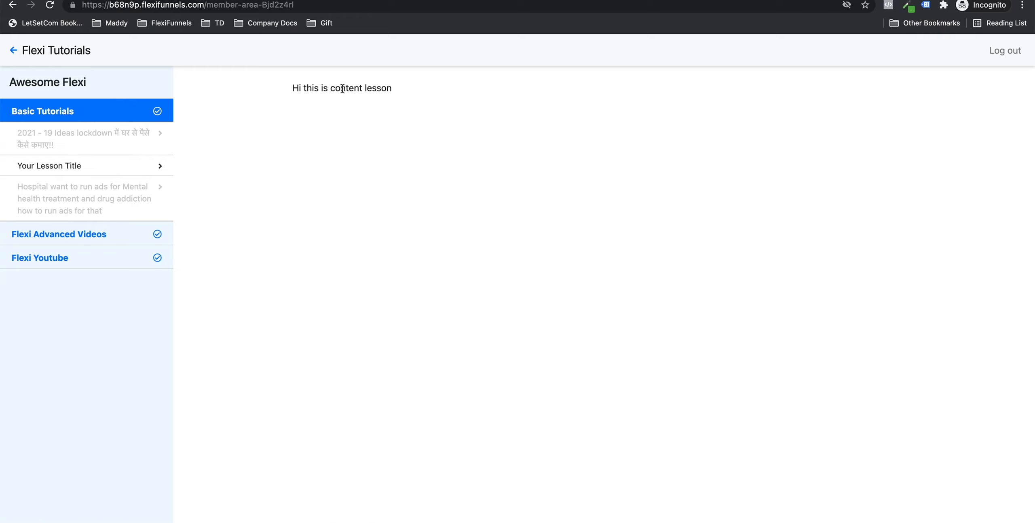
pyautogui.click(156, 205)
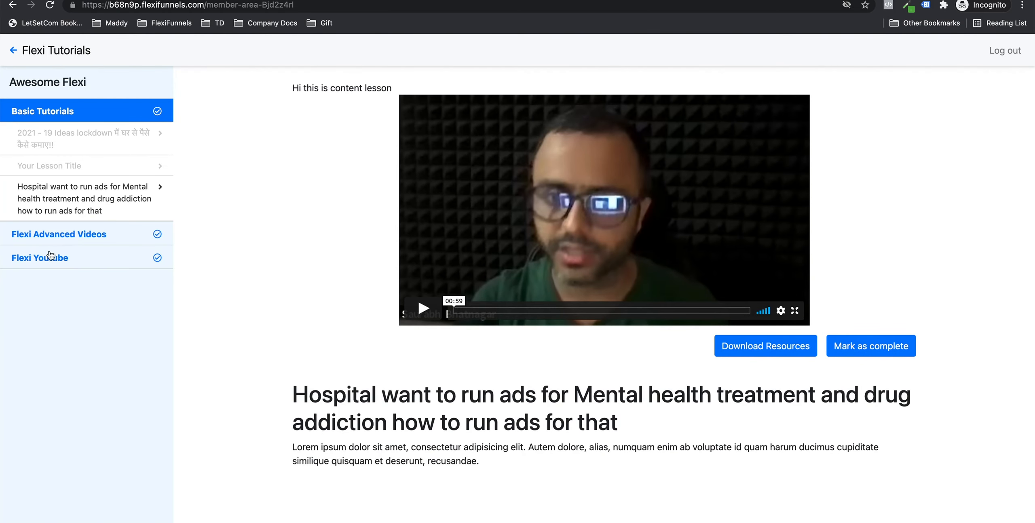
pyautogui.click(90, 232)
pyautogui.click(61, 157)
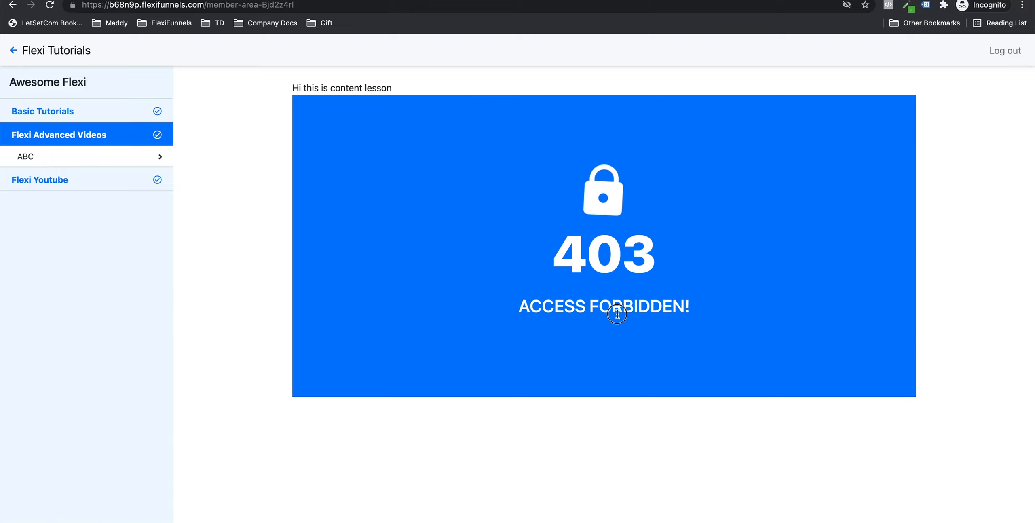
pyautogui.moveTo(626, 314); pyautogui.dragTo(574, 311)
pyautogui.click(574, 311)
pyautogui.click(96, 175)
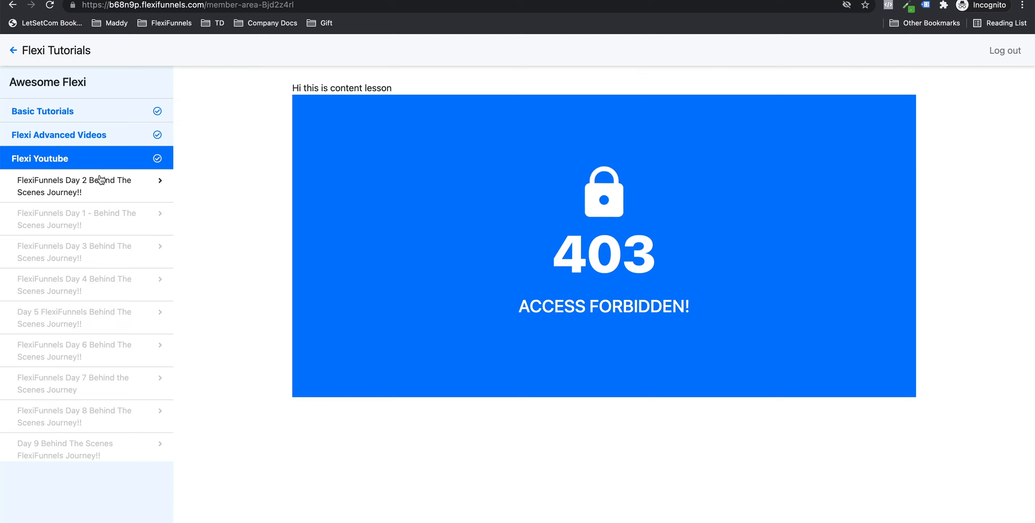
pyautogui.click(106, 208)
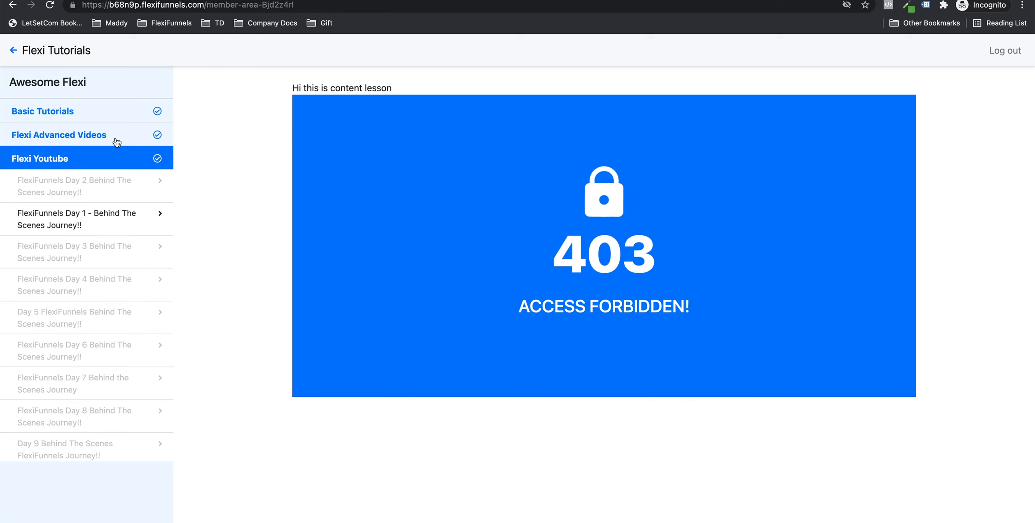
pyautogui.click(119, 110)
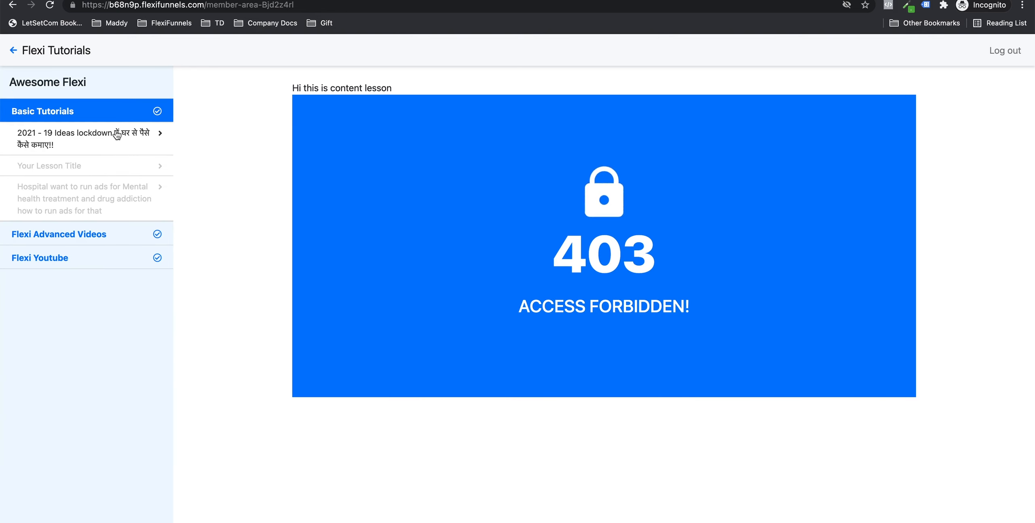
pyautogui.click(117, 135)
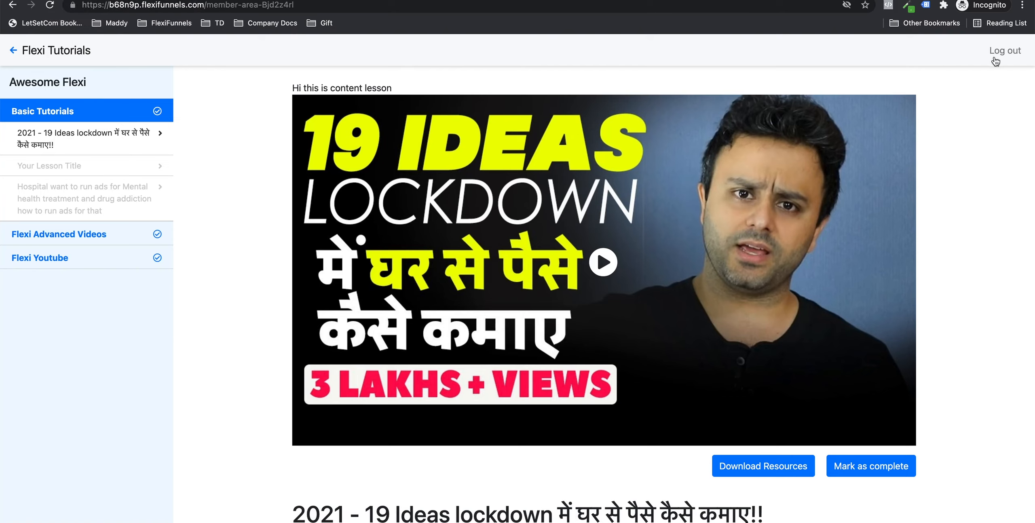
# Step: Reload the member area, then start the Flexi Advanced checkout from the sales page
pyautogui.press('super+r')
pyautogui.hotkey('ctrl', 'shift', 'Tab')
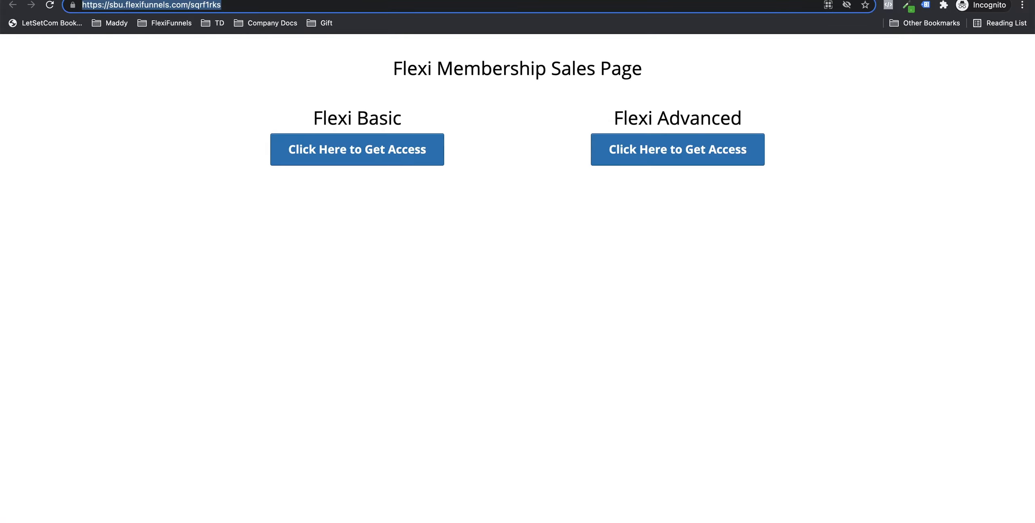
pyautogui.click(169, 73)
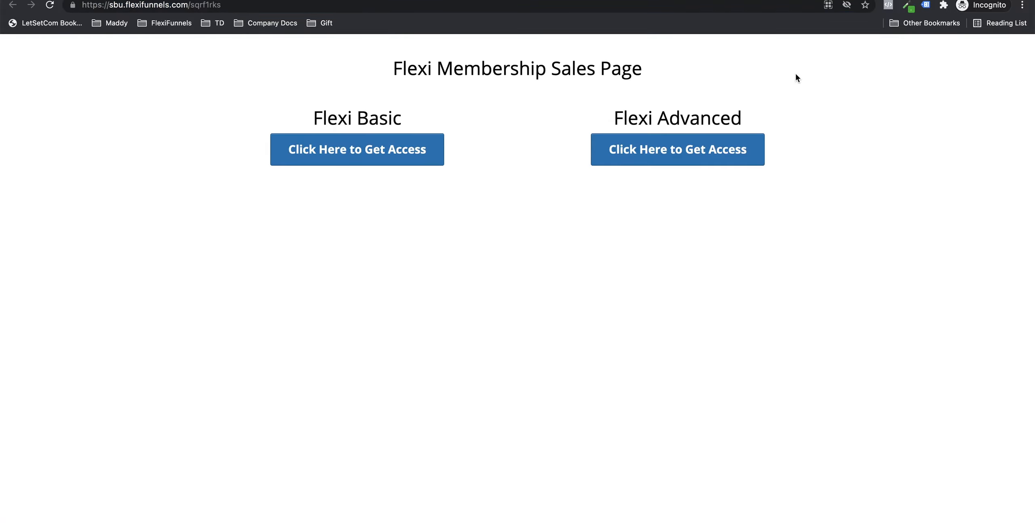
pyautogui.click(682, 155)
# Step: Go to gmail.com in a new tab of the regular browser
pyautogui.click(22, 0)
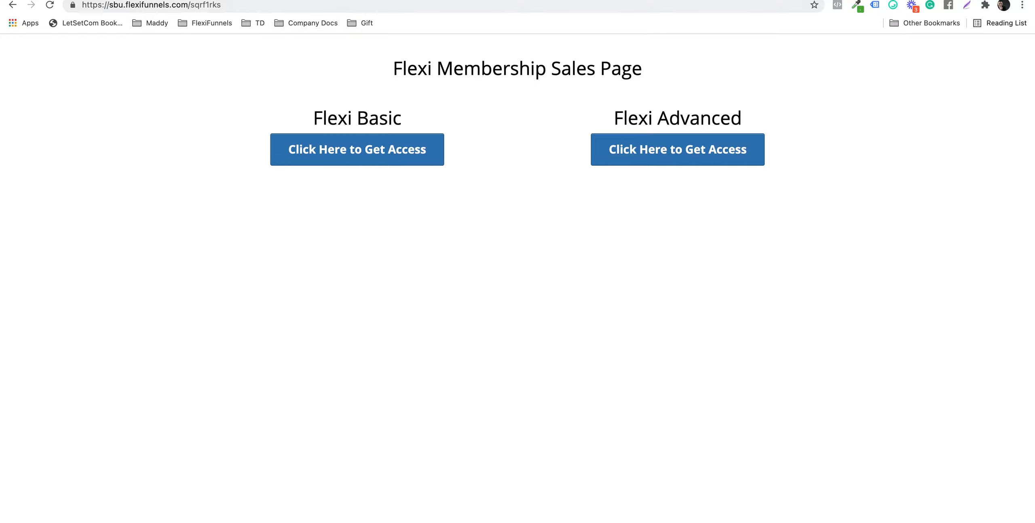
pyautogui.press('super+t')
pyautogui.write('gmail.com')
pyautogui.press('Return')
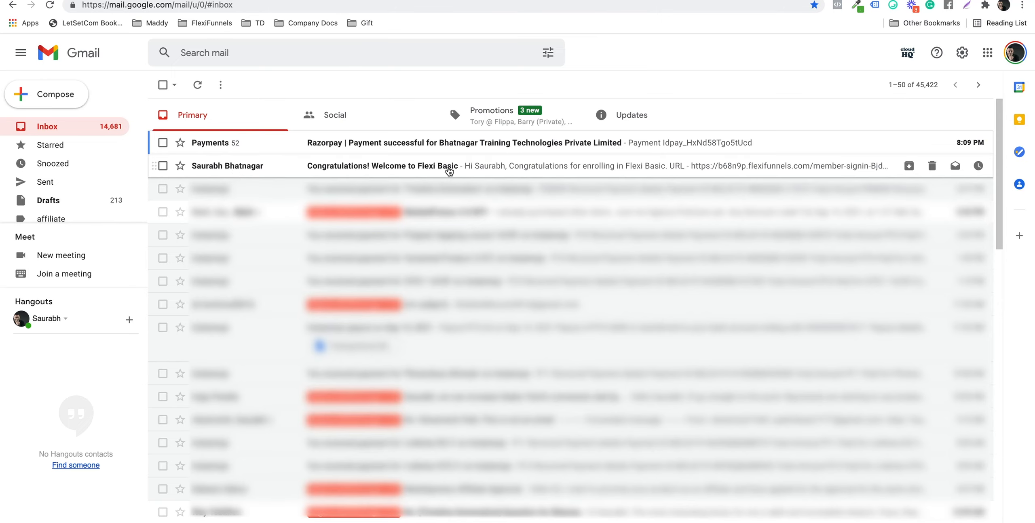
# Step: Open the Flexi Basic welcome email and point out its sender and recipient addresses
pyautogui.click(443, 167)
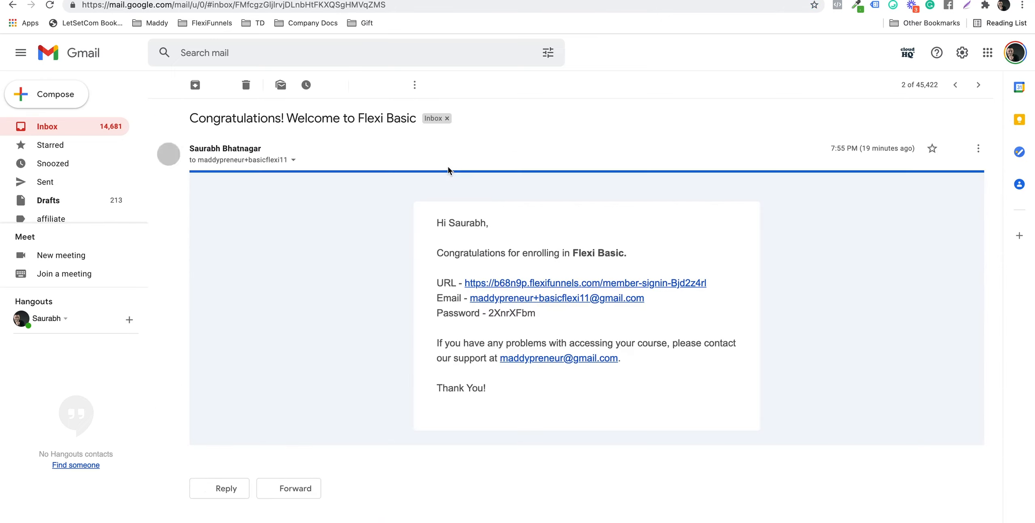
pyautogui.click(293, 160)
pyautogui.moveTo(428, 178); pyautogui.dragTo(525, 180)
pyautogui.click(525, 180)
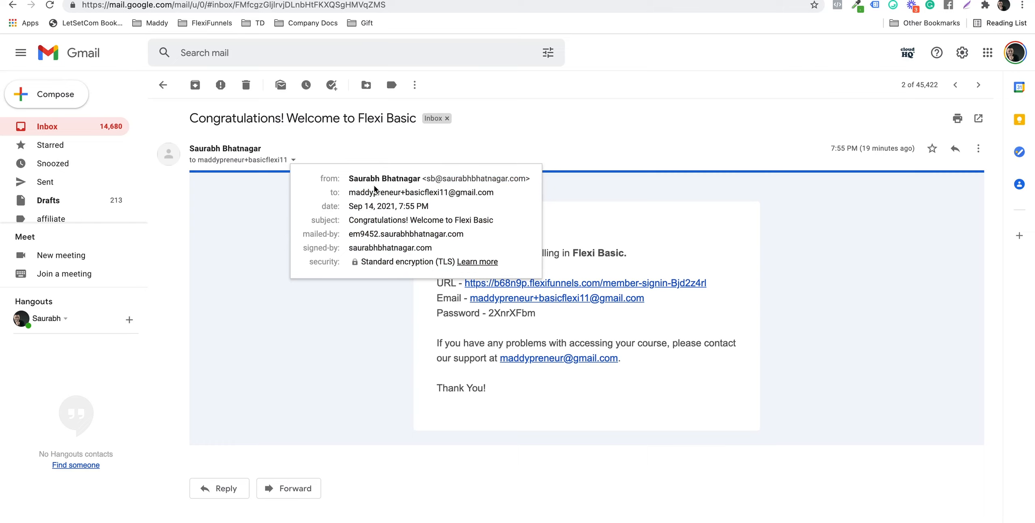
pyautogui.moveTo(372, 190); pyautogui.dragTo(479, 184)
pyautogui.click(472, 188)
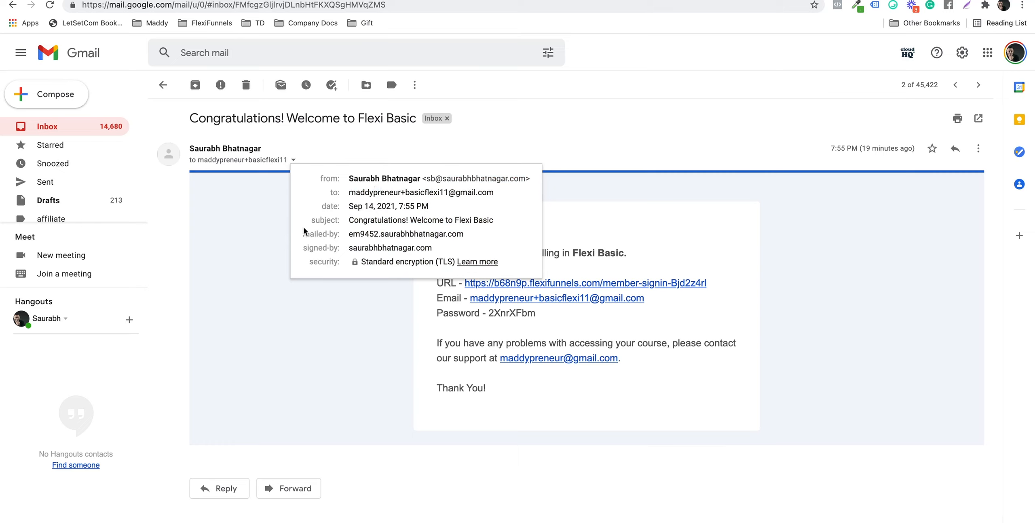
pyautogui.click(278, 235)
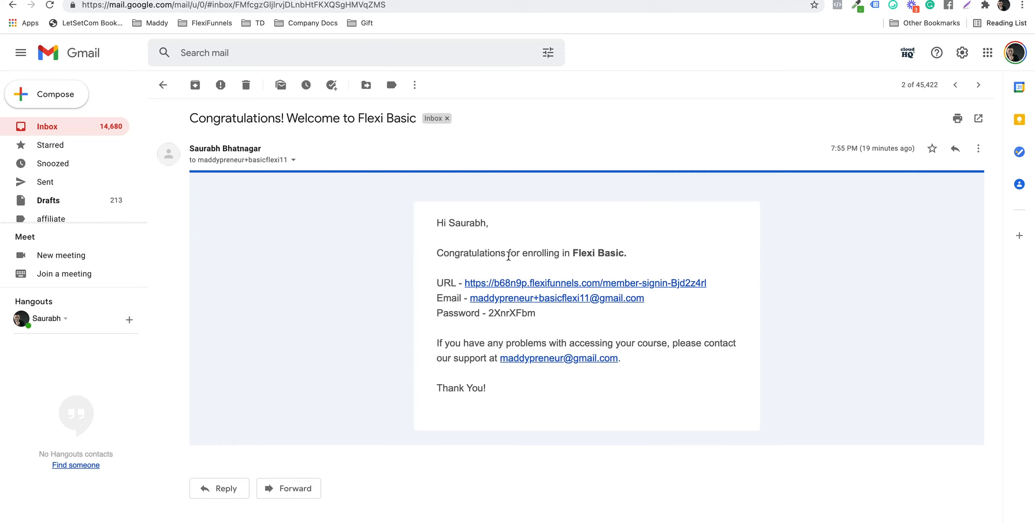
# Step: Highlight the email's Flexi Basic enrollment sentence and support contact line
pyautogui.moveTo(438, 253); pyautogui.dragTo(629, 256)
pyautogui.click(614, 253)
pyautogui.moveTo(530, 344); pyautogui.dragTo(687, 340)
pyautogui.click(685, 341)
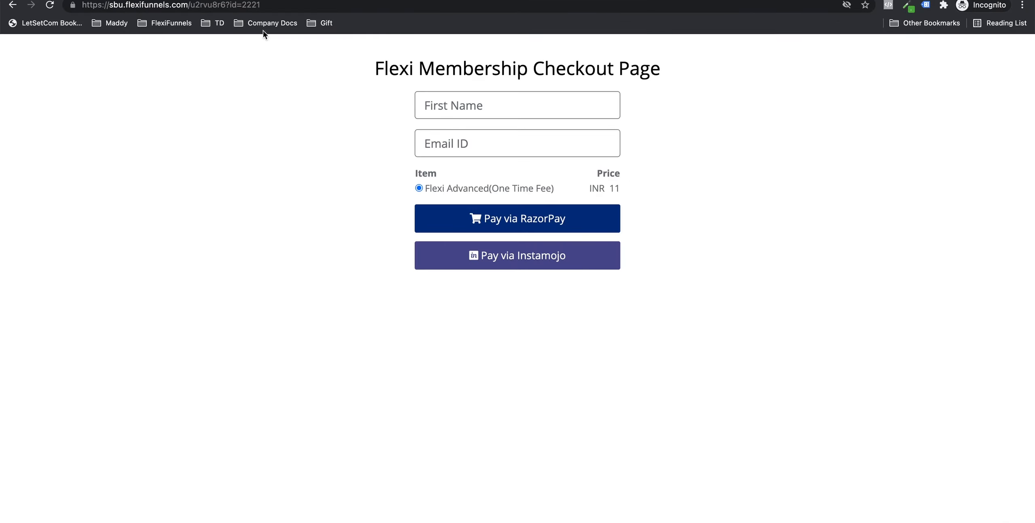
# Step: Point out the checkout heading and the Flexi Advanced price and payment options
pyautogui.moveTo(473, 67); pyautogui.dragTo(582, 71)
pyautogui.click(582, 73)
pyautogui.moveTo(591, 189); pyautogui.dragTo(634, 186)
pyautogui.click(634, 187)
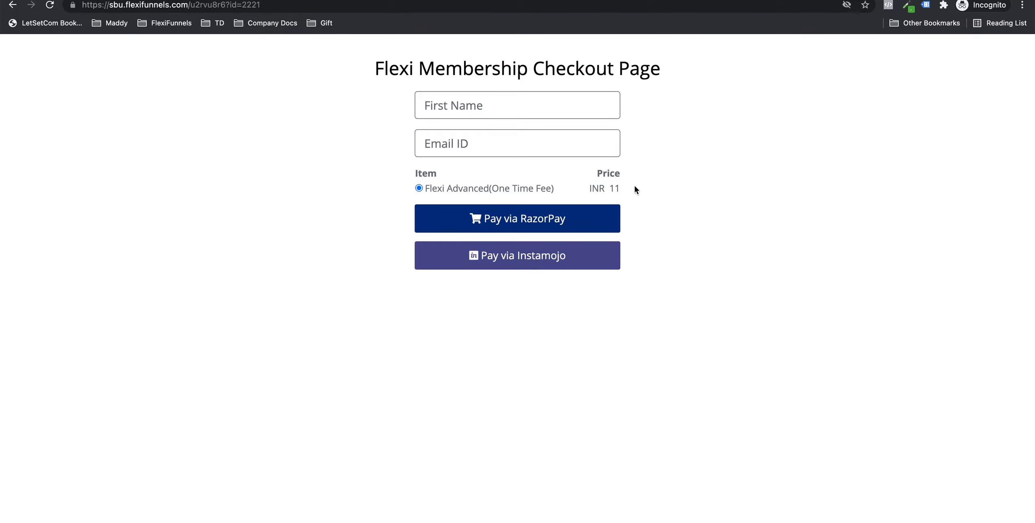
# Step: Autofill the first name and email, add '+advancedflexi111' before the @, then Pay via RazorPay
pyautogui.click(462, 103)
pyautogui.click(473, 133)
pyautogui.click(474, 134)
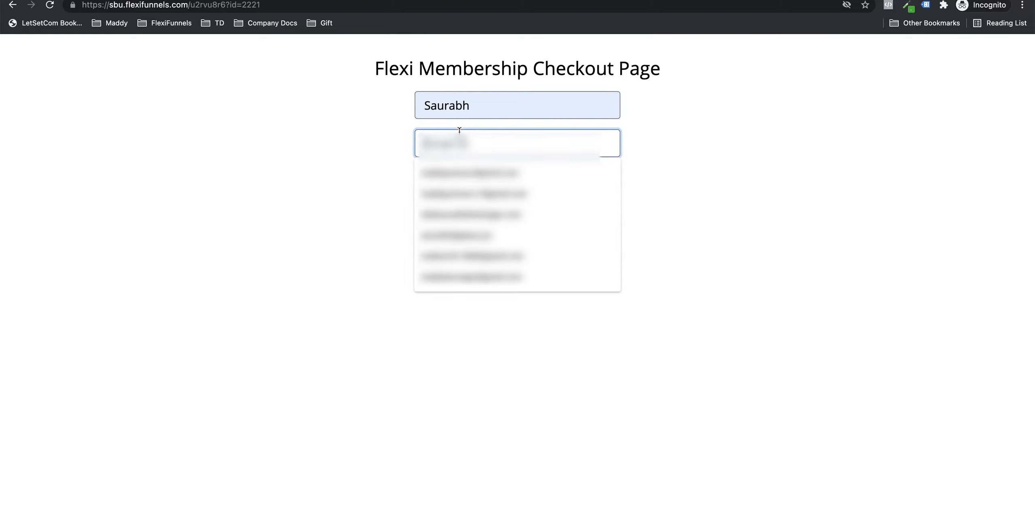
pyautogui.click(485, 185)
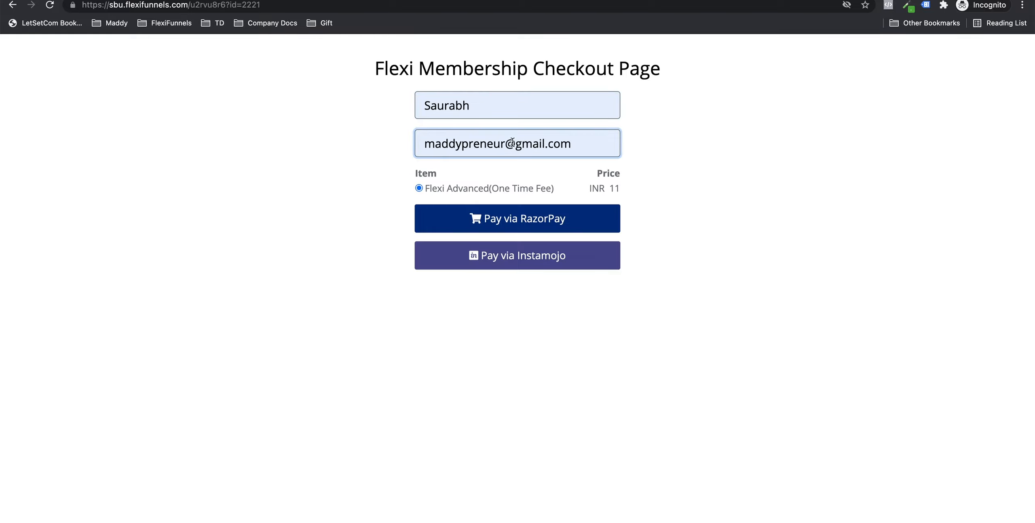
pyautogui.click(510, 143)
pyautogui.write('+adva')
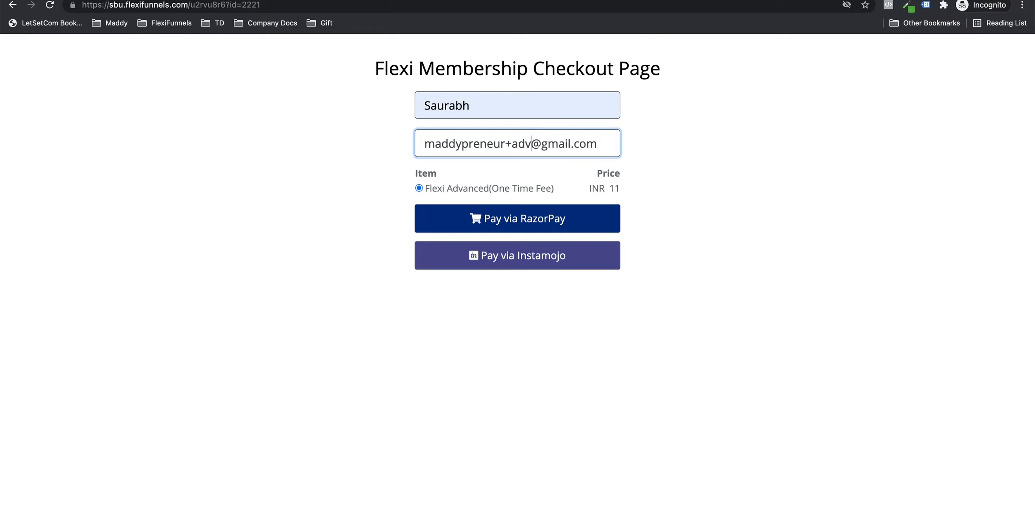
pyautogui.write('ncedflexi')
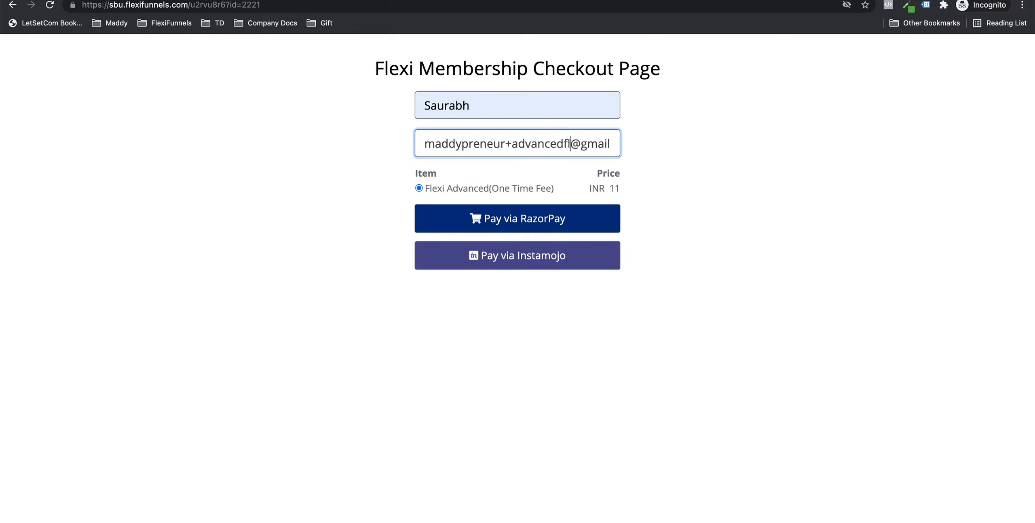
pyautogui.write('111')
pyautogui.press('super+a')
pyautogui.press('super+c')
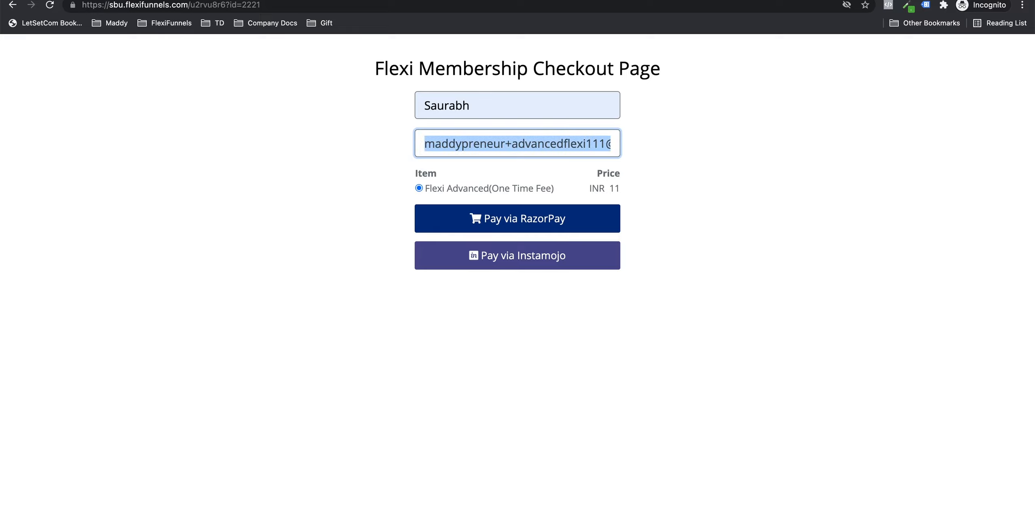
pyautogui.click(520, 215)
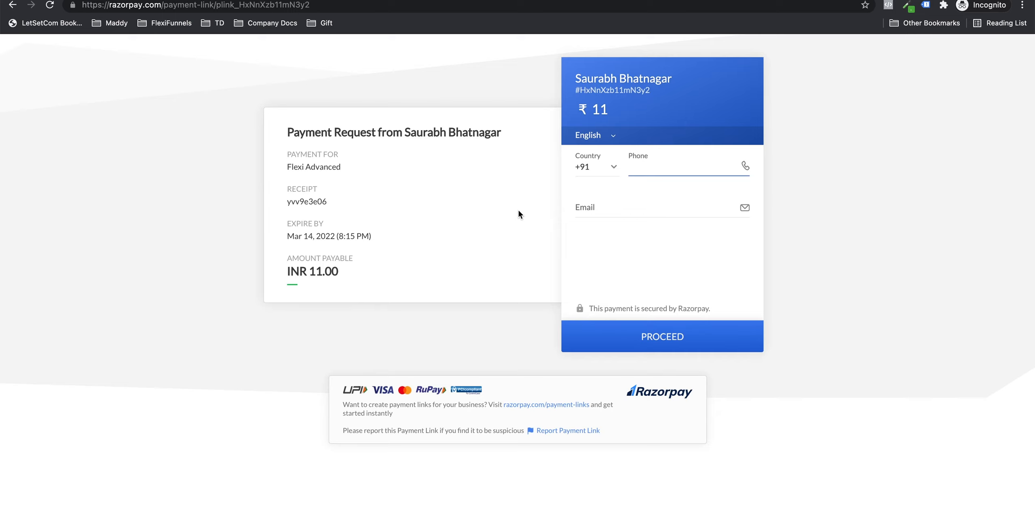
# Step: Enter the phone number and buyer's email, then pay the INR 11 by UPI QR code
pyautogui.write('########')
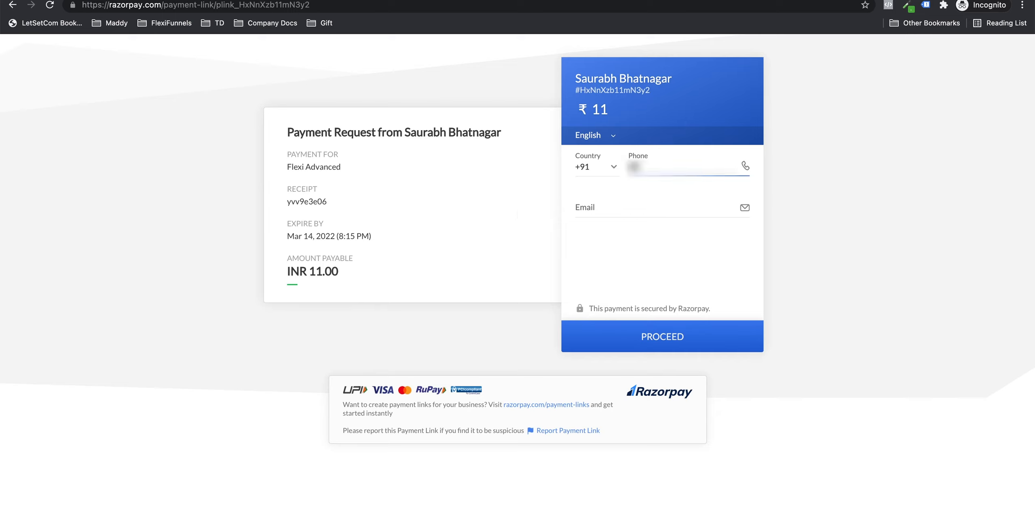
pyautogui.write('##')
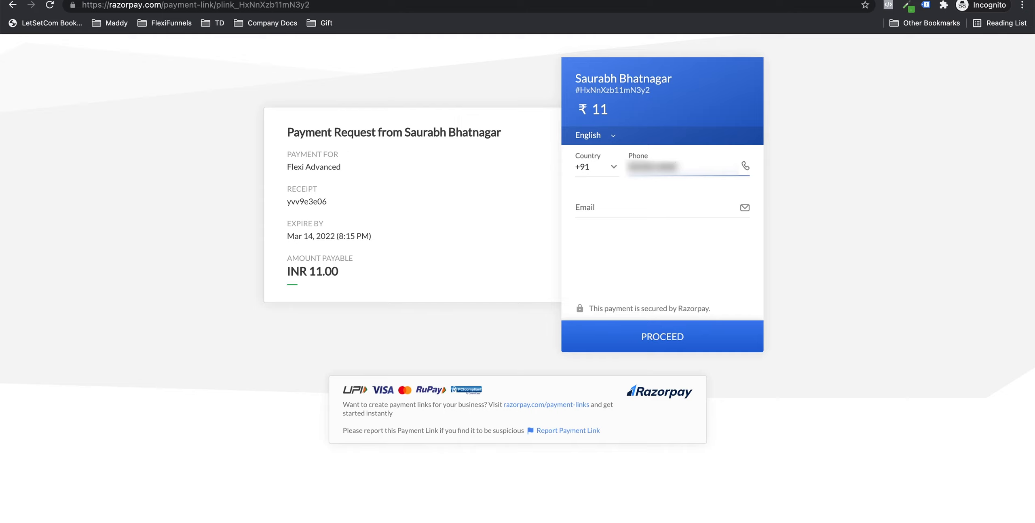
pyautogui.click(631, 196)
pyautogui.press('super+v')
pyautogui.click(651, 331)
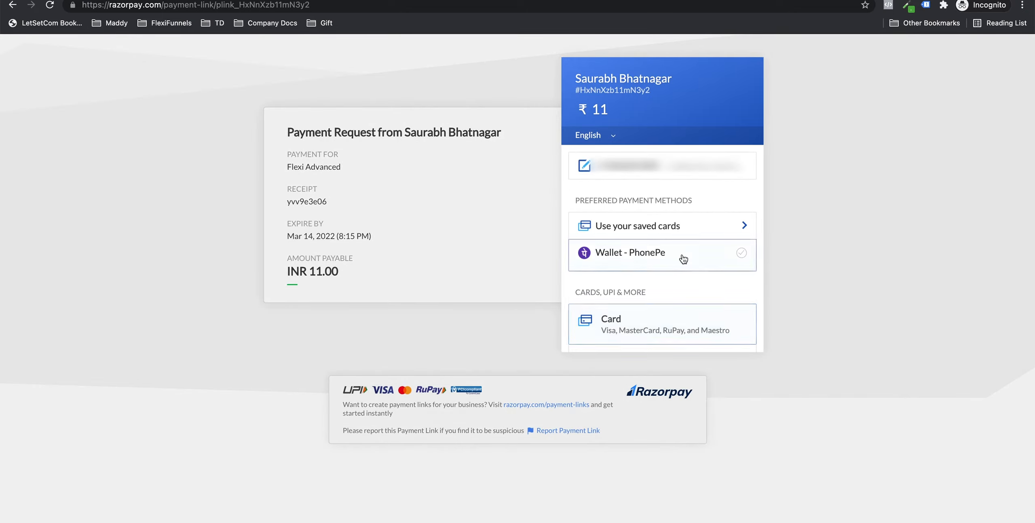
pyautogui.scroll(-4, 682, 261)
pyautogui.click(665, 215)
pyautogui.click(667, 298)
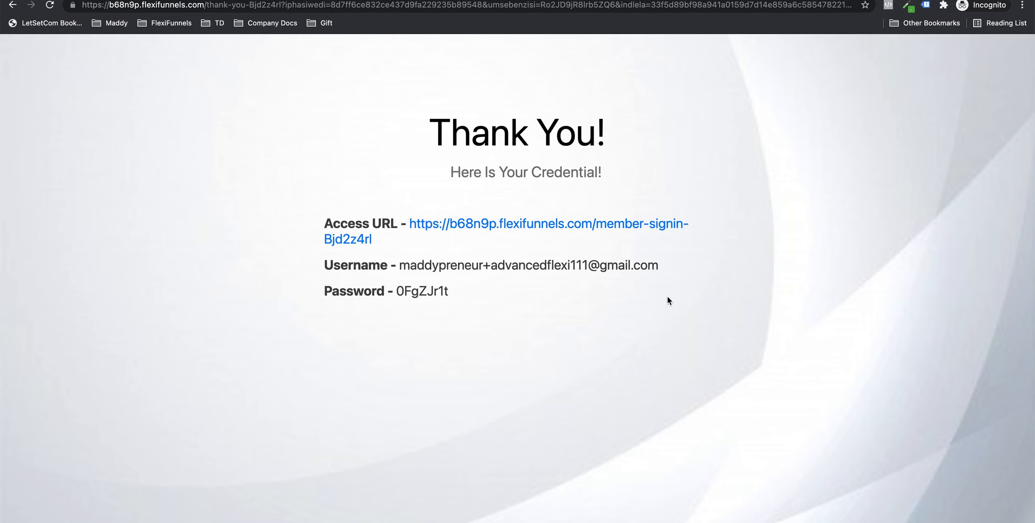
# Step: Sign in on the member page with the new username and password copied from the Thank You page
pyautogui.click(494, 229)
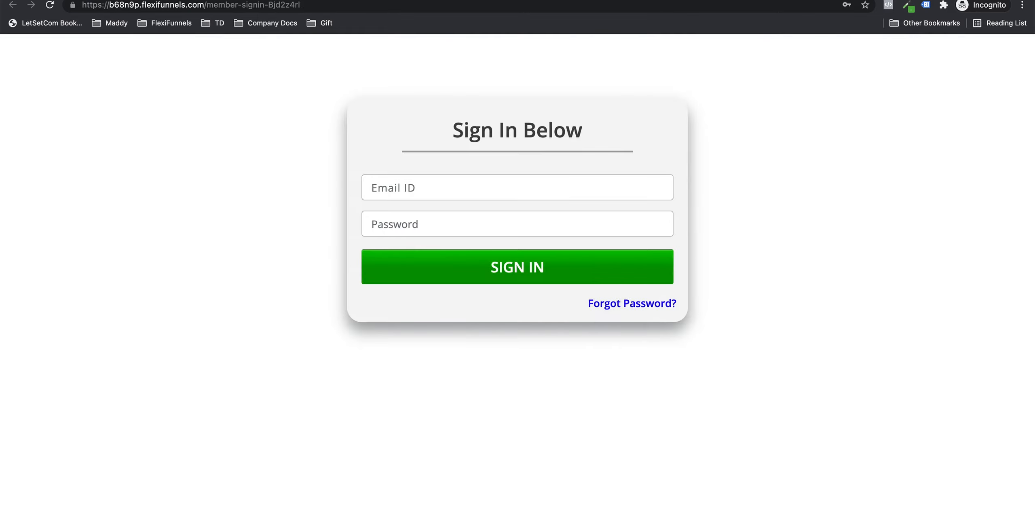
pyautogui.hotkey('ctrl', 'shift', 'Tab')
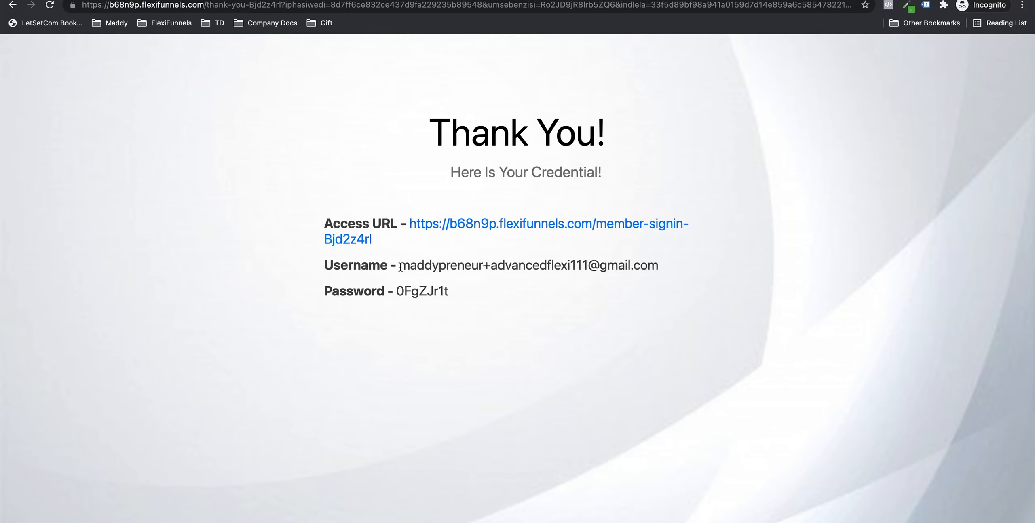
pyautogui.moveTo(400, 267); pyautogui.dragTo(668, 263)
pyautogui.press('super+c')
pyautogui.hotkey('ctrl', 'Tab')
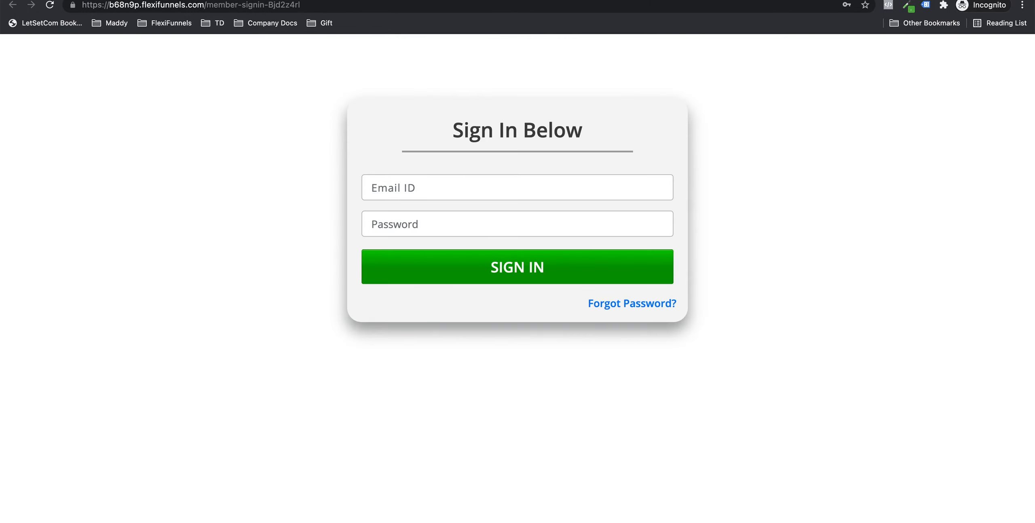
pyautogui.click(384, 179)
pyautogui.press('super+v')
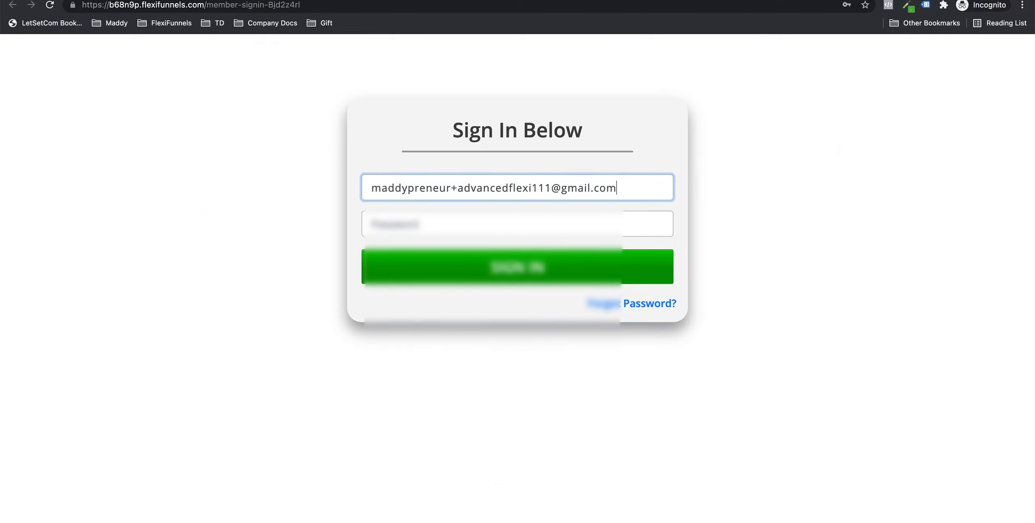
pyautogui.hotkey('ctrl', 'shift', 'Tab')
pyautogui.doubleClick(415, 294)
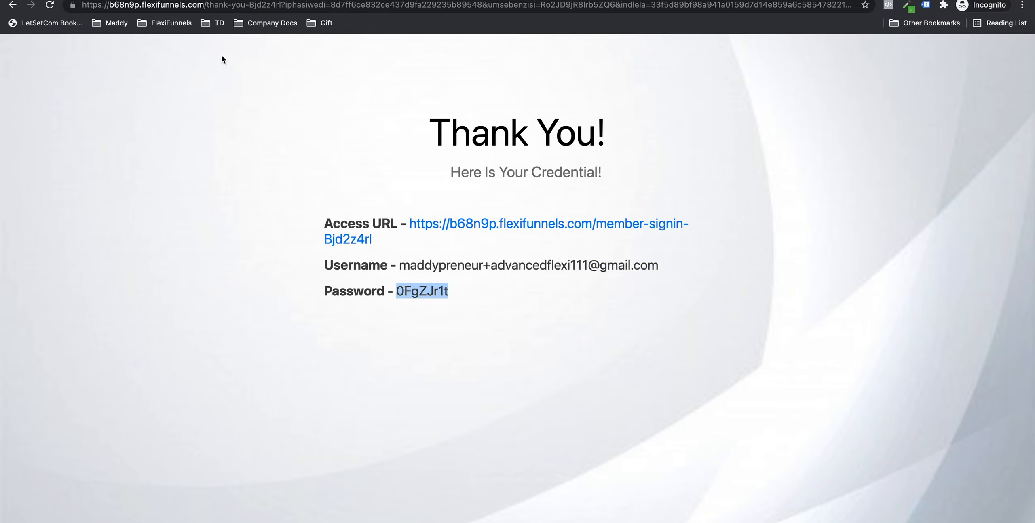
pyautogui.hotkey('ctrl', 'Tab')
pyautogui.click(420, 214)
pyautogui.press('super+v')
pyautogui.click(518, 267)
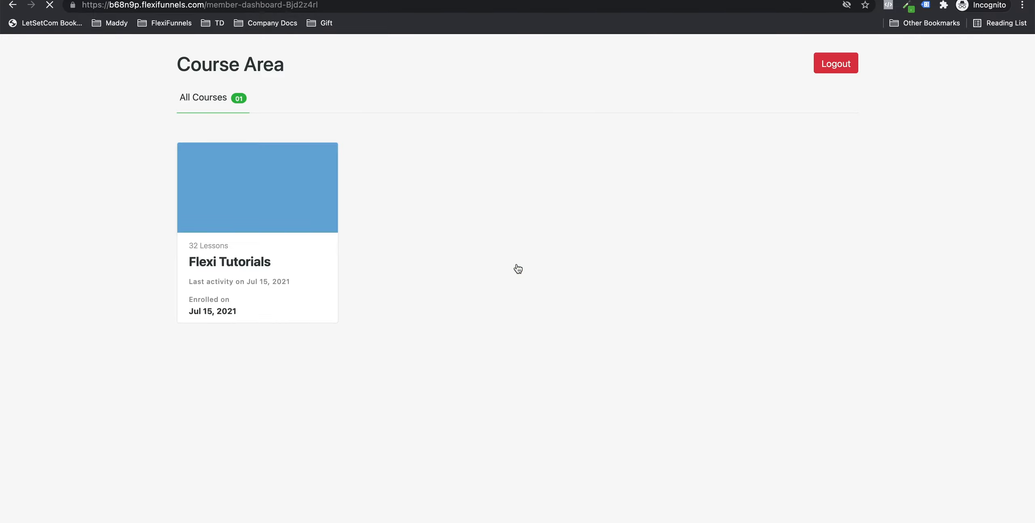
# Step: In Flexi Tutorials, open the ABC lesson and the Flexi Youtube Day 2, Day 1 and Day 3 lessons
pyautogui.click(266, 187)
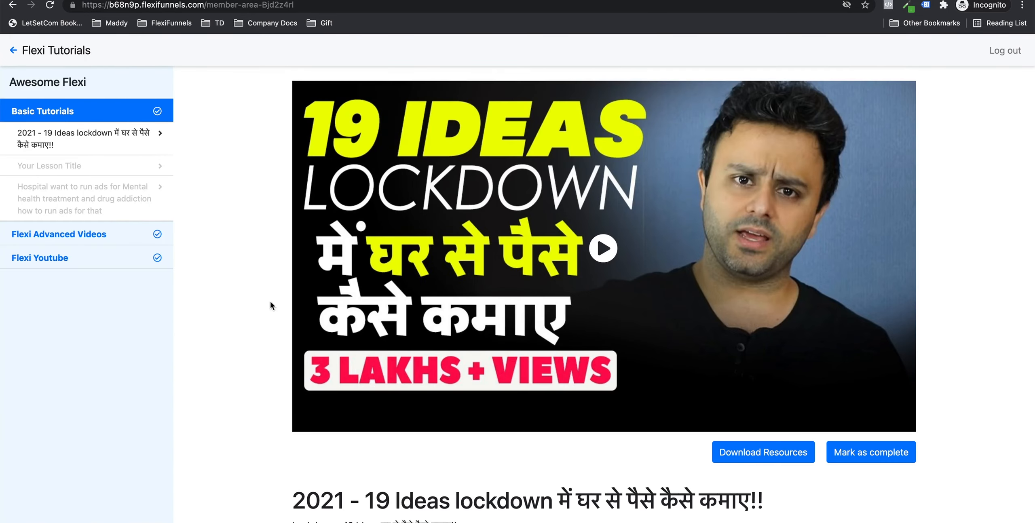
pyautogui.click(79, 235)
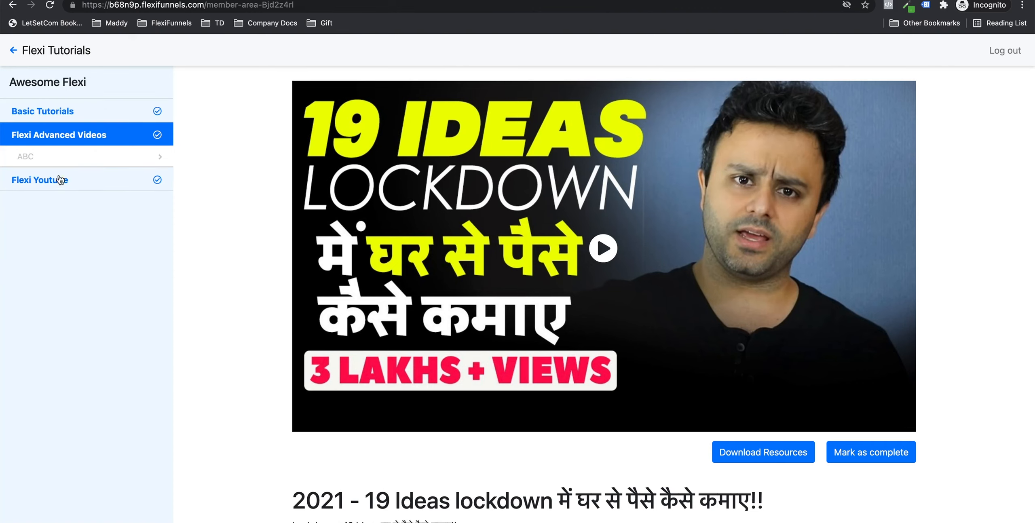
pyautogui.click(53, 157)
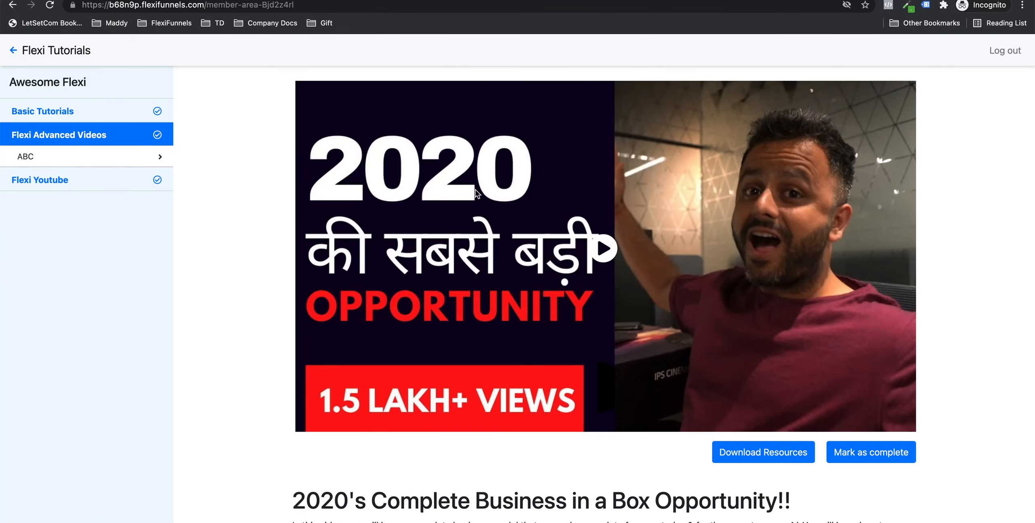
pyautogui.click(147, 183)
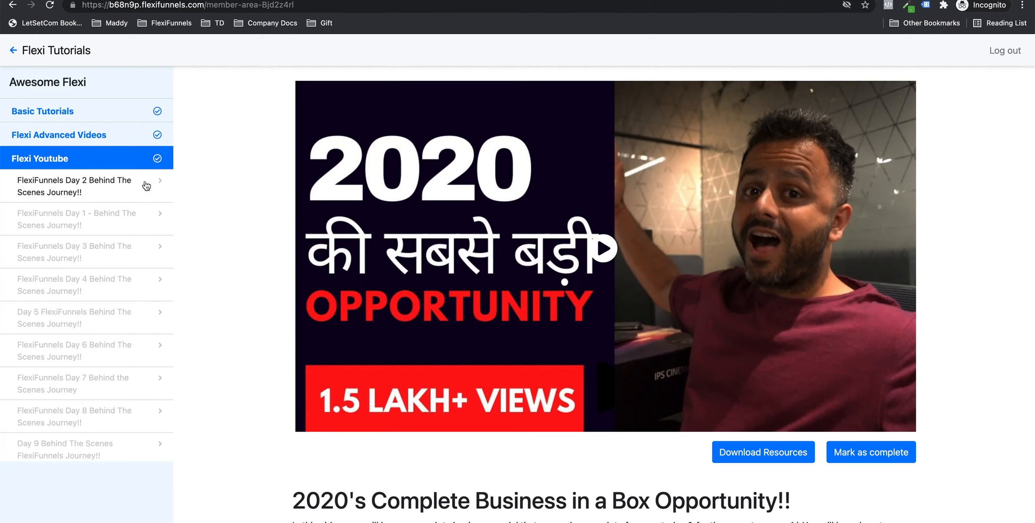
pyautogui.click(85, 198)
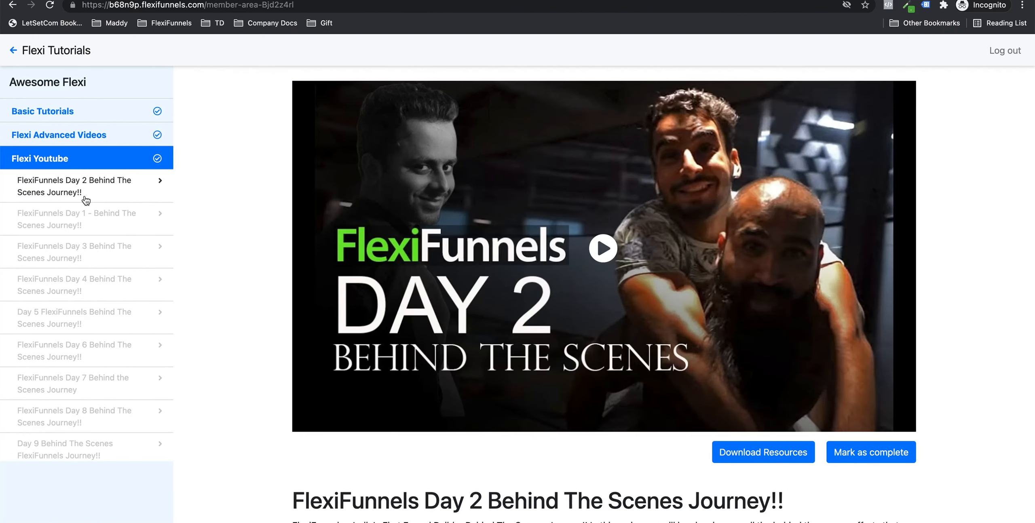
pyautogui.click(93, 213)
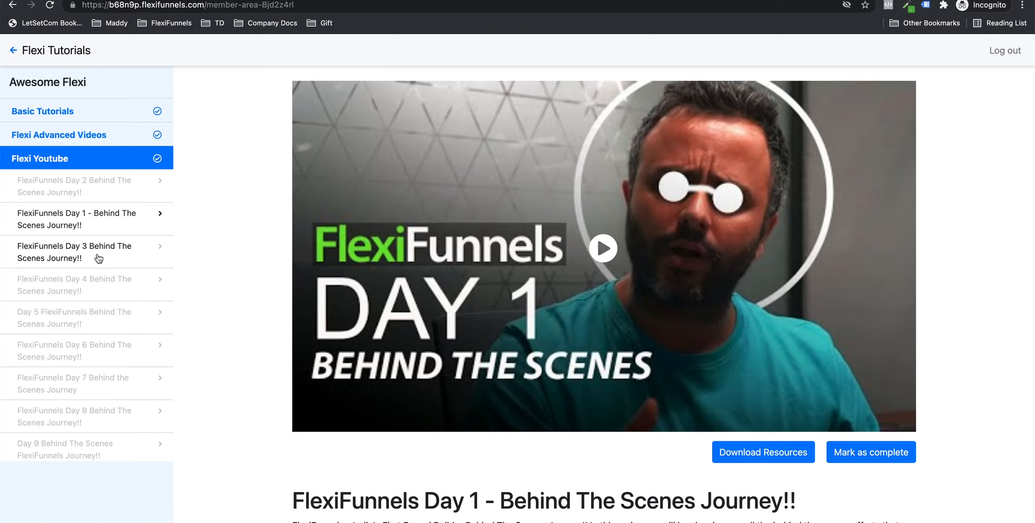
pyautogui.click(95, 250)
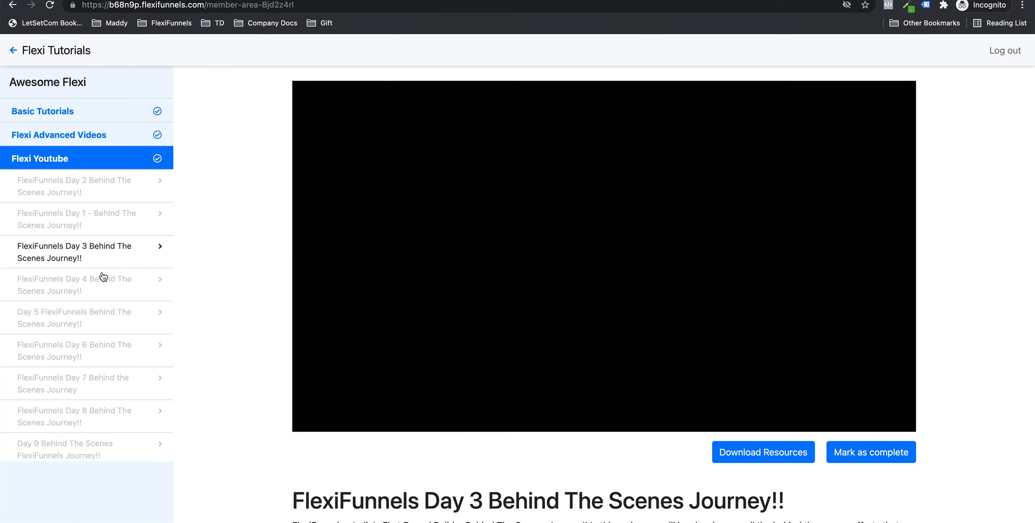
pyautogui.scroll(-10, 104, 278)
pyautogui.scroll(12, 105, 280)
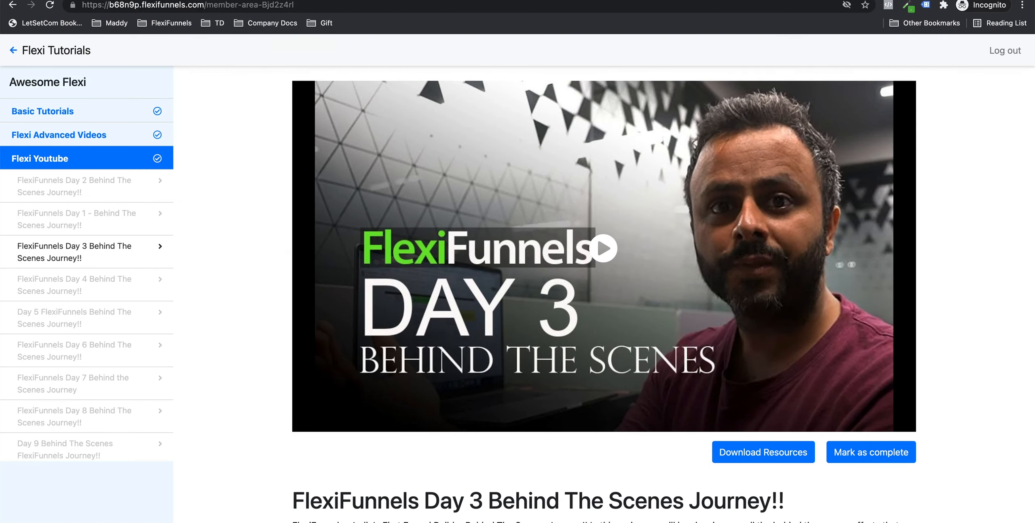
pyautogui.click(243, 0)
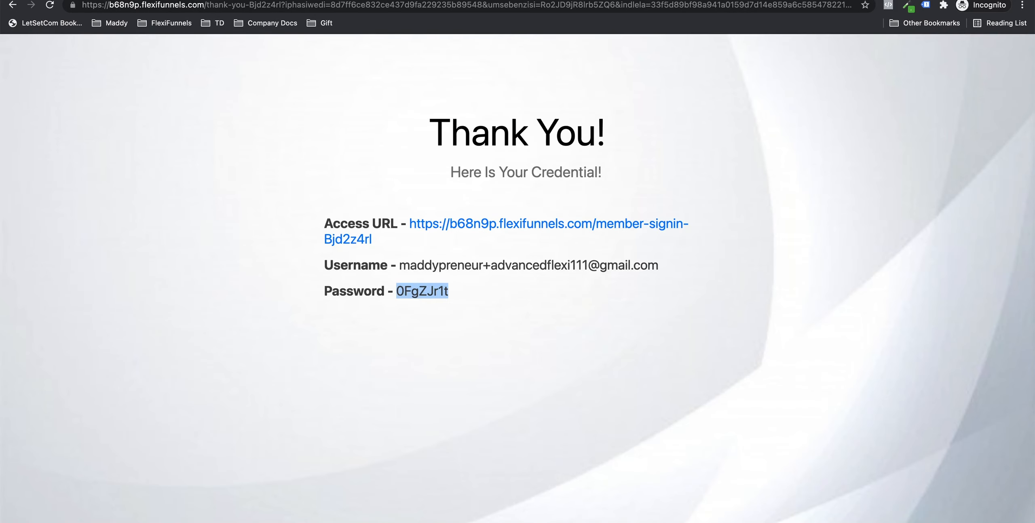
# Step: Review the Welcome to Flexi Advanced email, highlighting its Flexi Advanced enrollment mentions
pyautogui.press('super+grave')
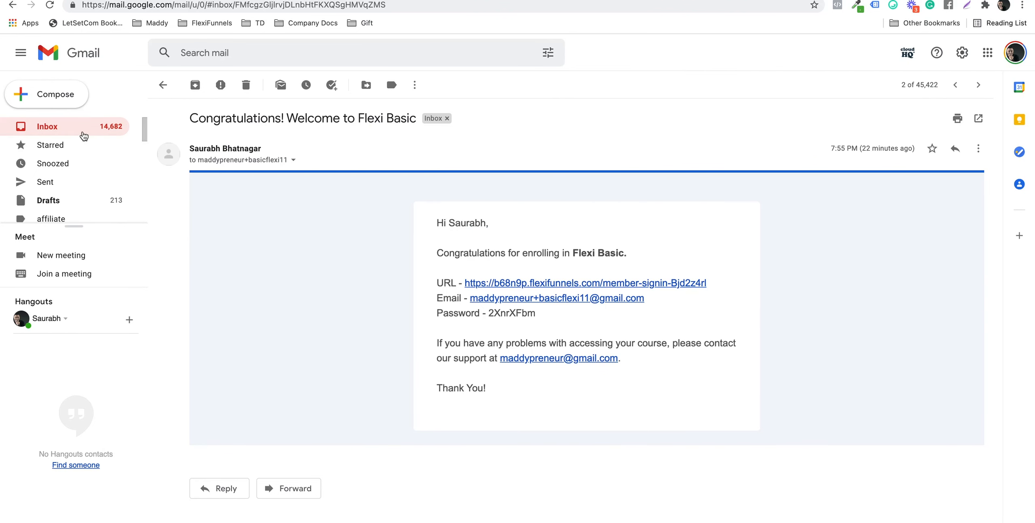
pyautogui.click(83, 134)
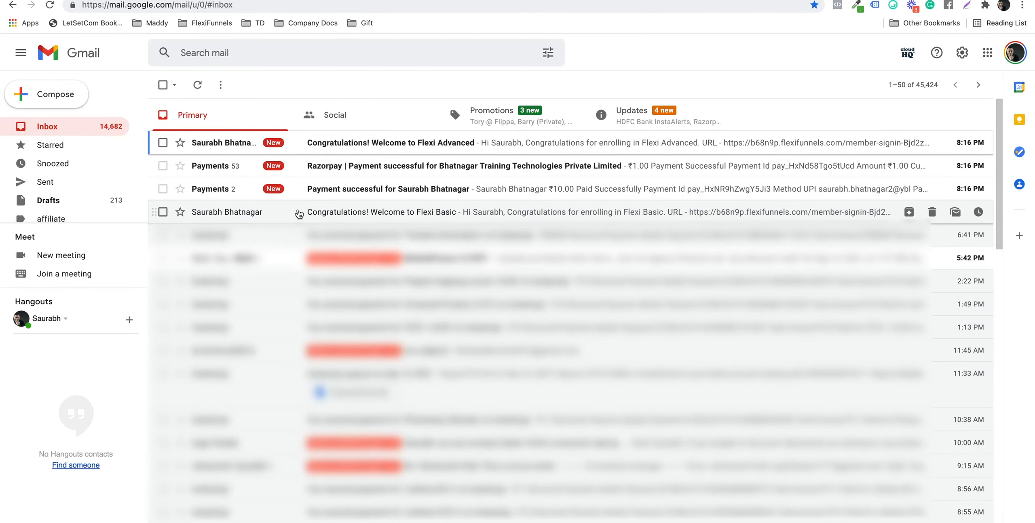
pyautogui.click(308, 144)
pyautogui.moveTo(487, 250); pyautogui.dragTo(627, 253)
pyautogui.click(577, 252)
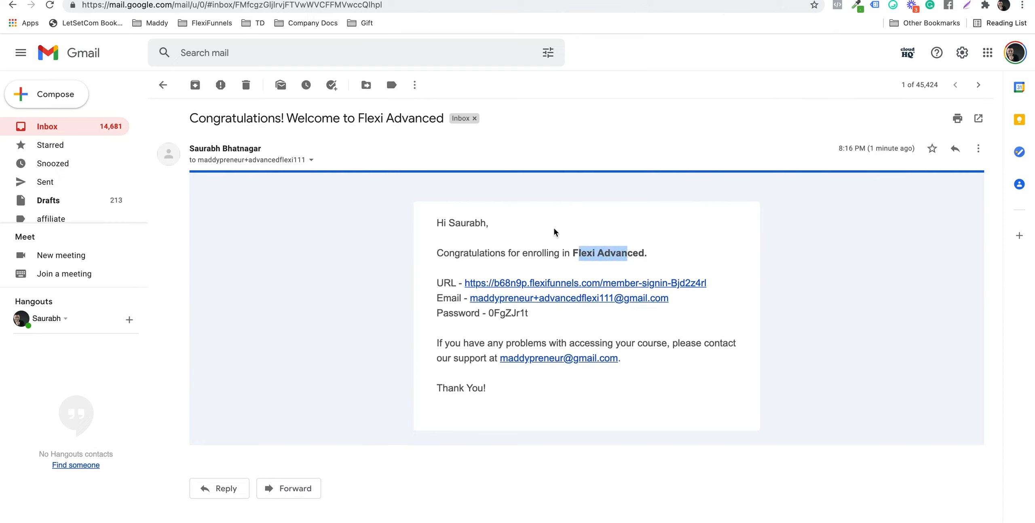
pyautogui.moveTo(365, 119); pyautogui.dragTo(412, 119)
pyautogui.click(472, 236)
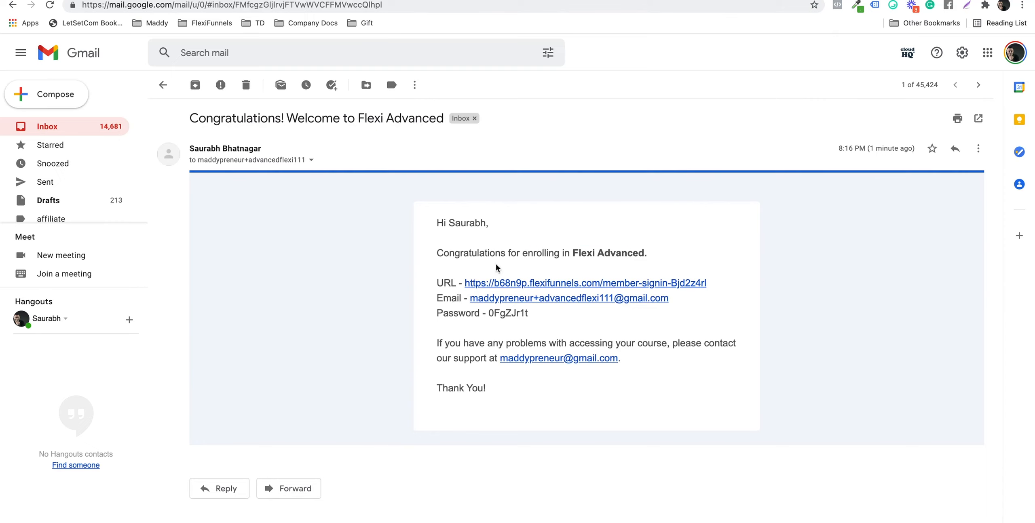
# Step: Open the Flexi Basic welcome email and copy the Basic buyer's recipient address
pyautogui.click(162, 91)
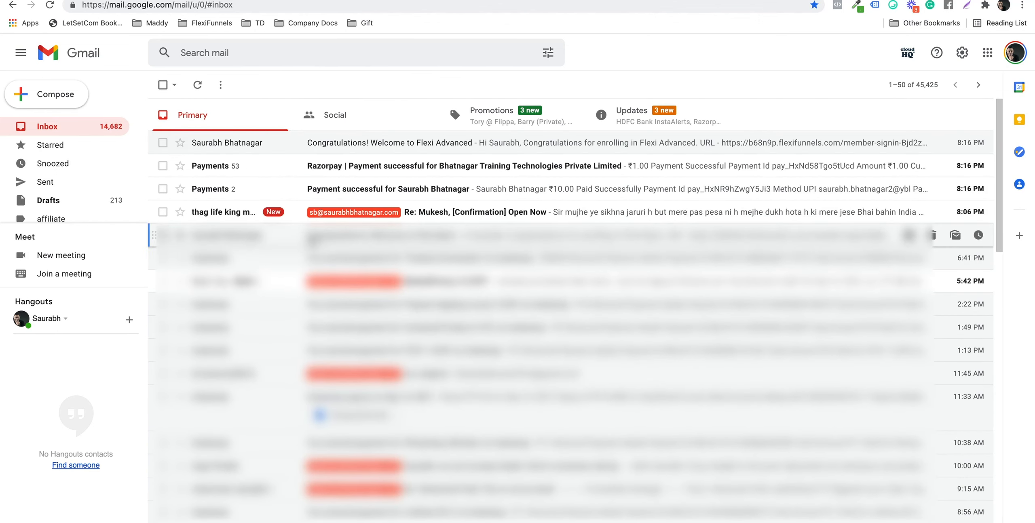
pyautogui.click(310, 236)
pyautogui.click(294, 161)
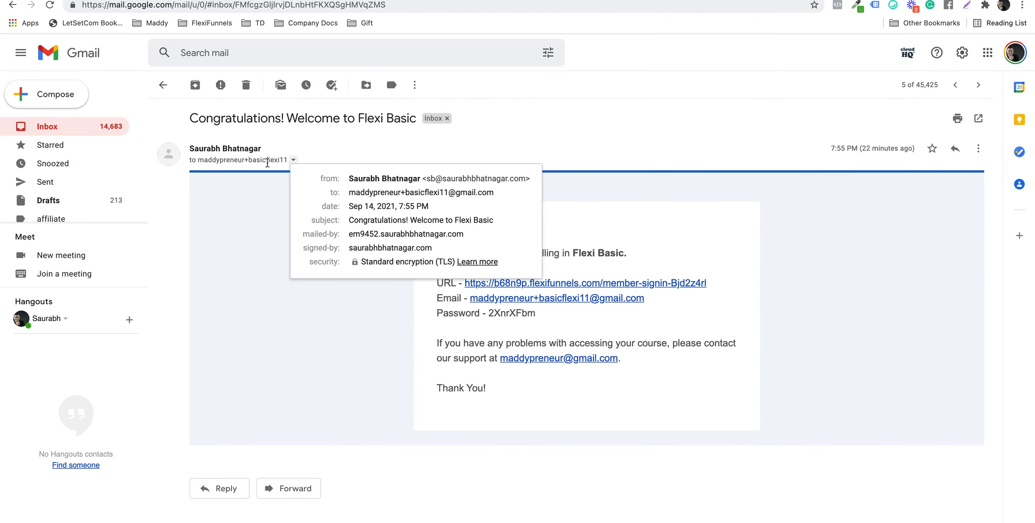
pyautogui.moveTo(351, 191); pyautogui.dragTo(494, 195)
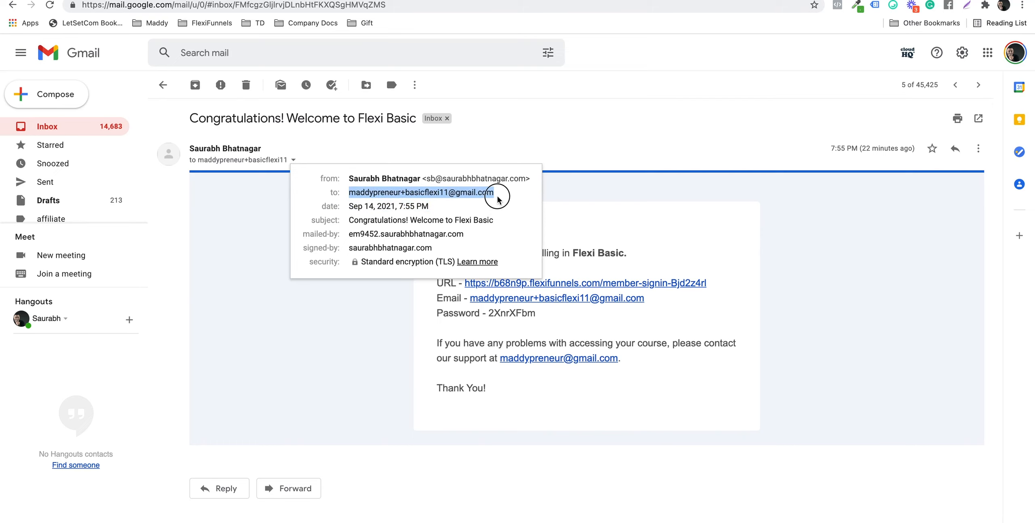
# Step: Copy the membership sales page URL and load it in a new private window
pyautogui.click(284, 0)
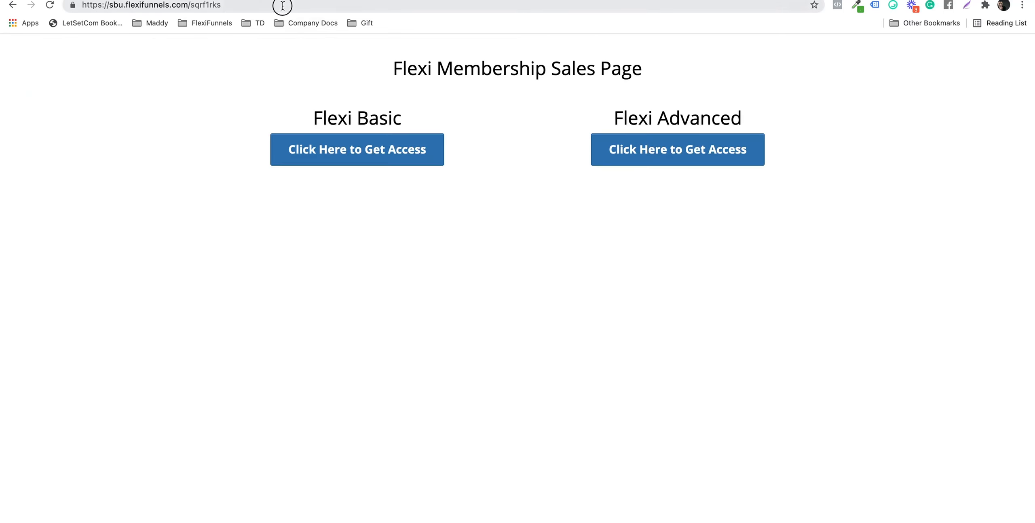
pyautogui.click(283, 5)
pyautogui.press('super+c')
pyautogui.press('super+shift+n')
pyautogui.press('super+v')
pyautogui.press('Return')
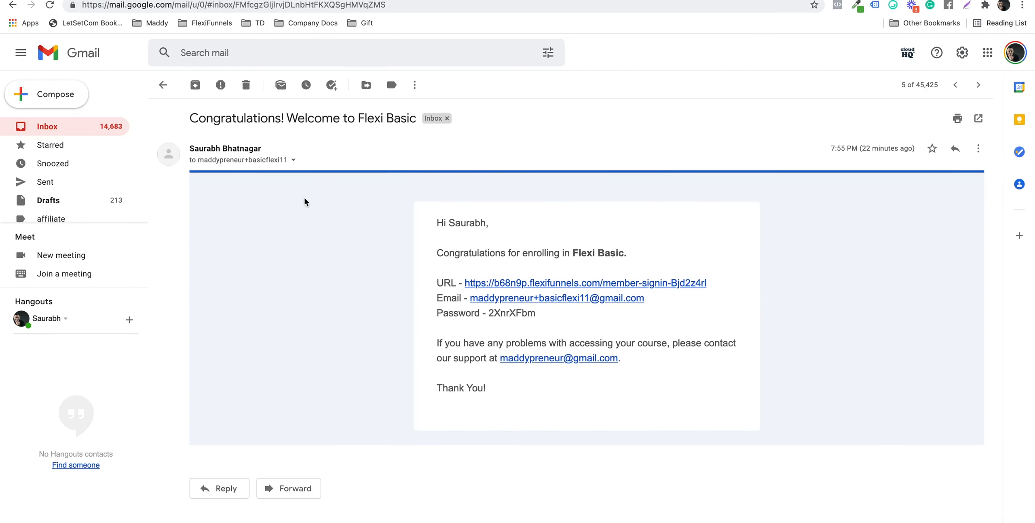
pyautogui.click(293, 161)
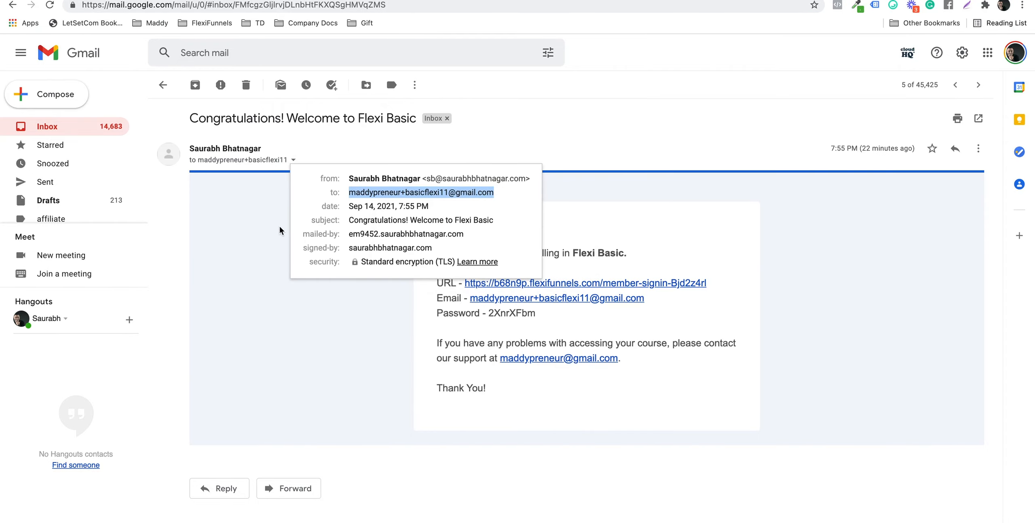
pyautogui.click(594, 426)
pyautogui.hotkey('ctrl', 'Up')
# Step: Choose Get Access for Flexi Advanced, autofill the first name, and pay via Instamojo
pyautogui.click(387, 241)
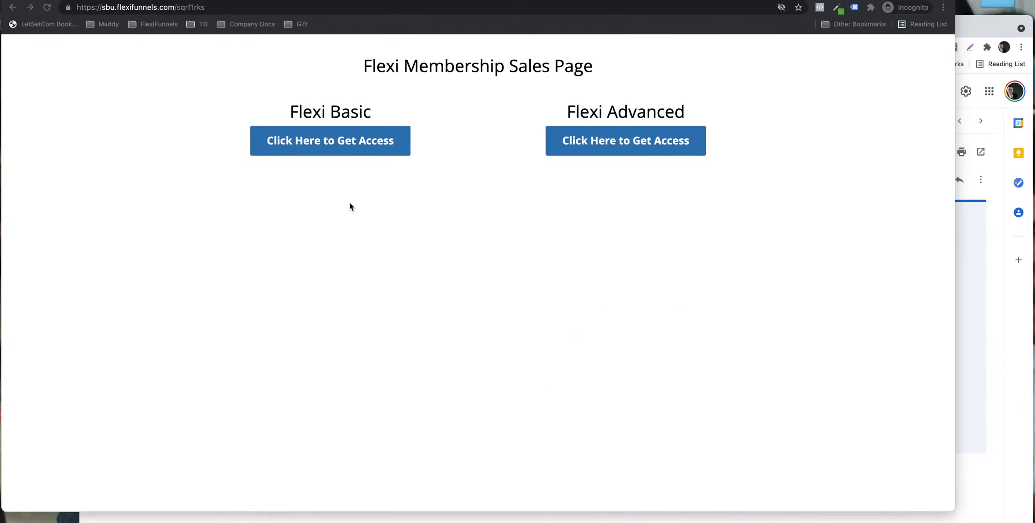
pyautogui.click(643, 159)
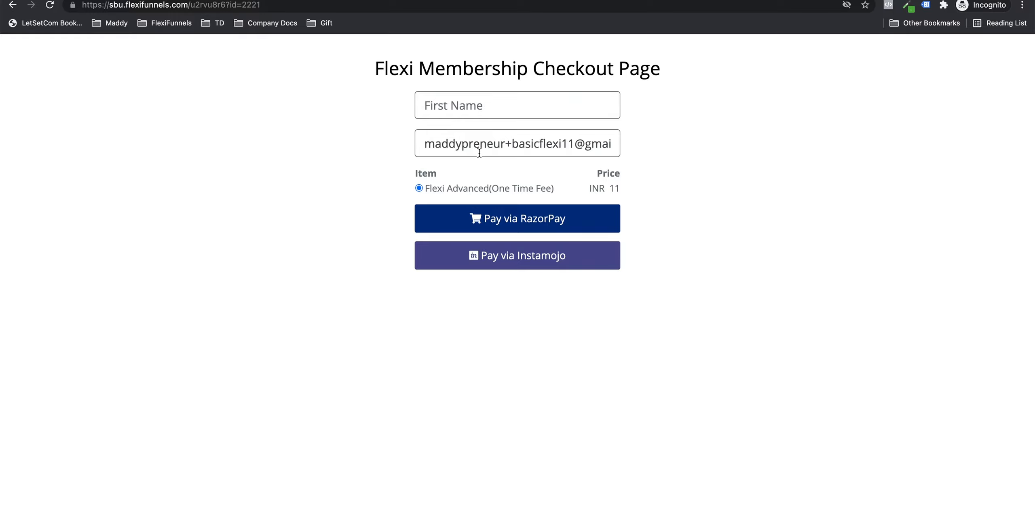
pyautogui.click(461, 109)
pyautogui.click(461, 134)
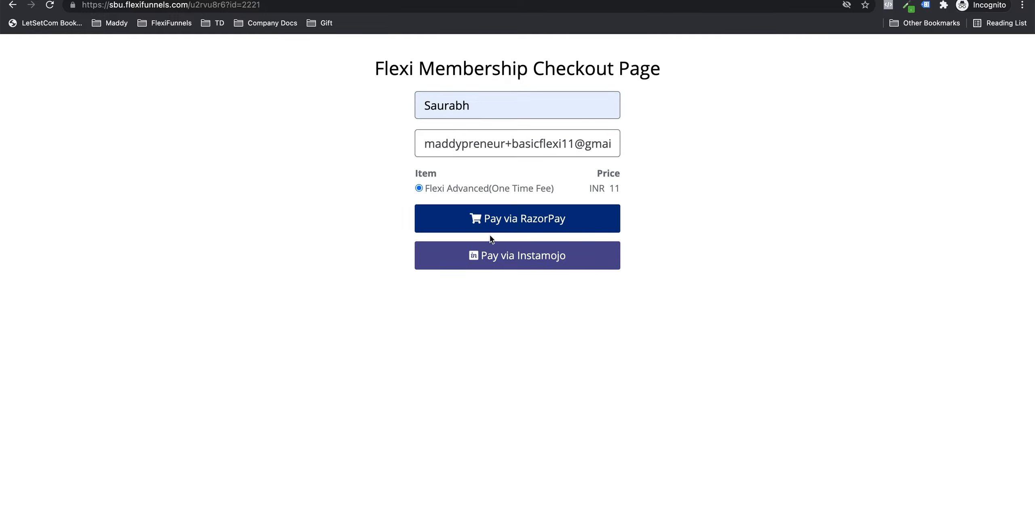
pyautogui.click(529, 255)
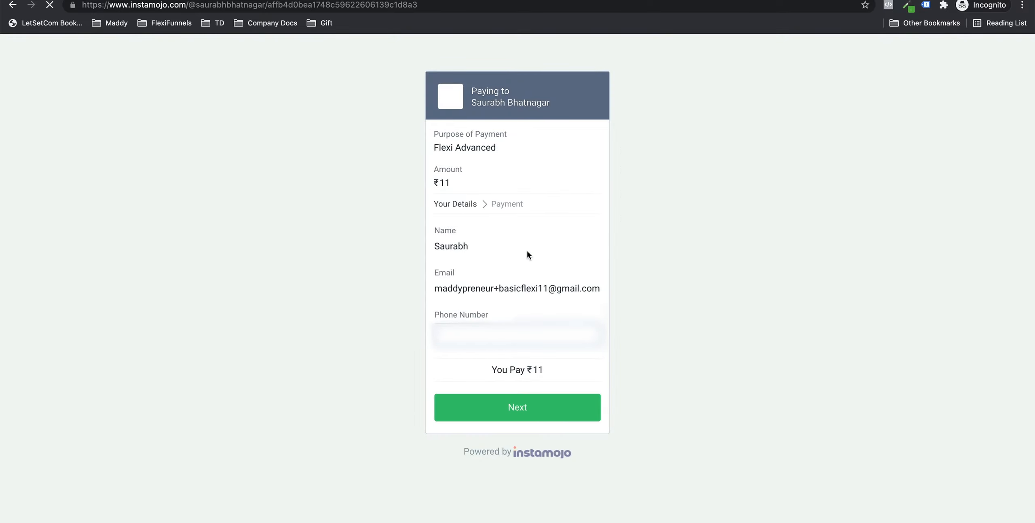
# Step: Enter the buyer's phone number in Instamojo and continue to the ₹11 payment
pyautogui.write('???????')
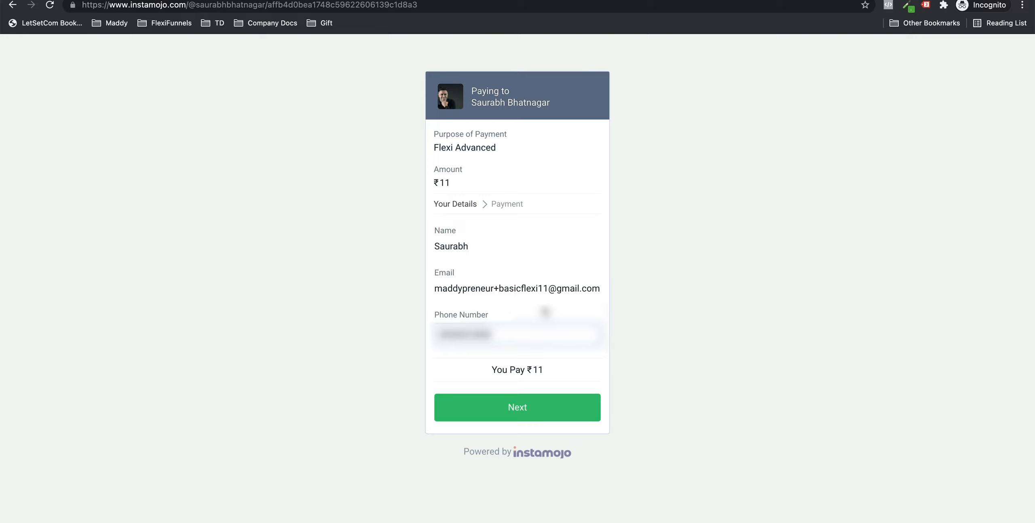
pyautogui.click(526, 408)
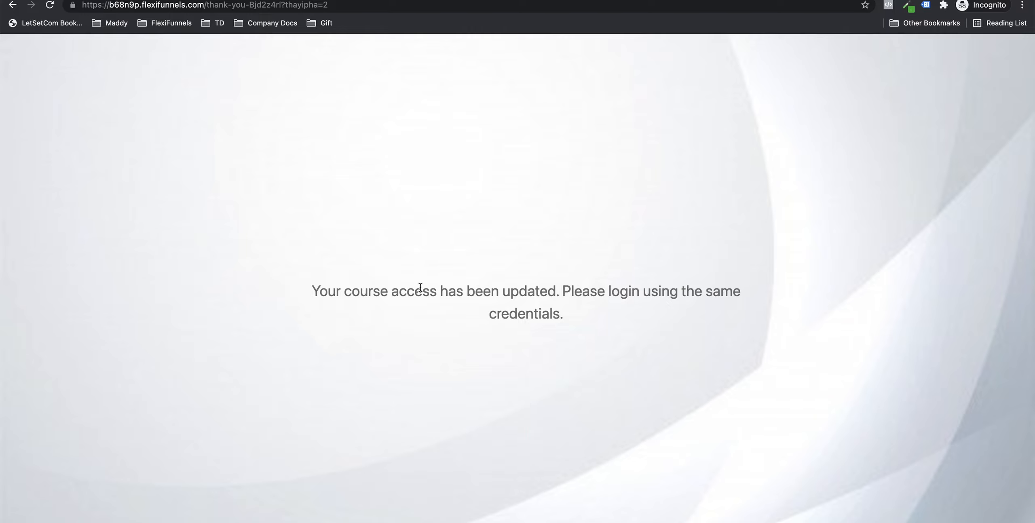
# Step: Highlight the message confirming the course access was updated
pyautogui.moveTo(307, 292); pyautogui.dragTo(611, 313)
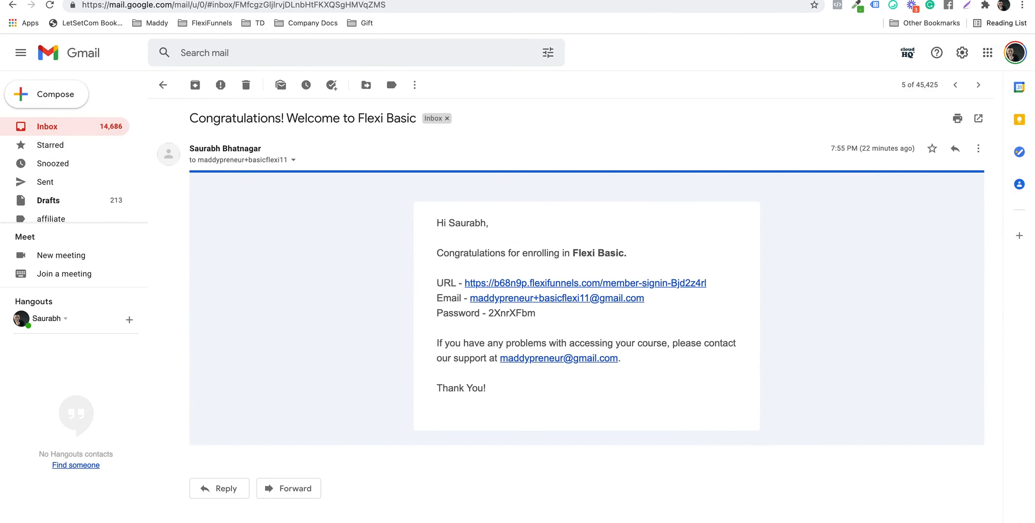
# Step: Sign in via the email's member-signin link using the Basic buyer's email and the emailed account password
pyautogui.click(535, 279)
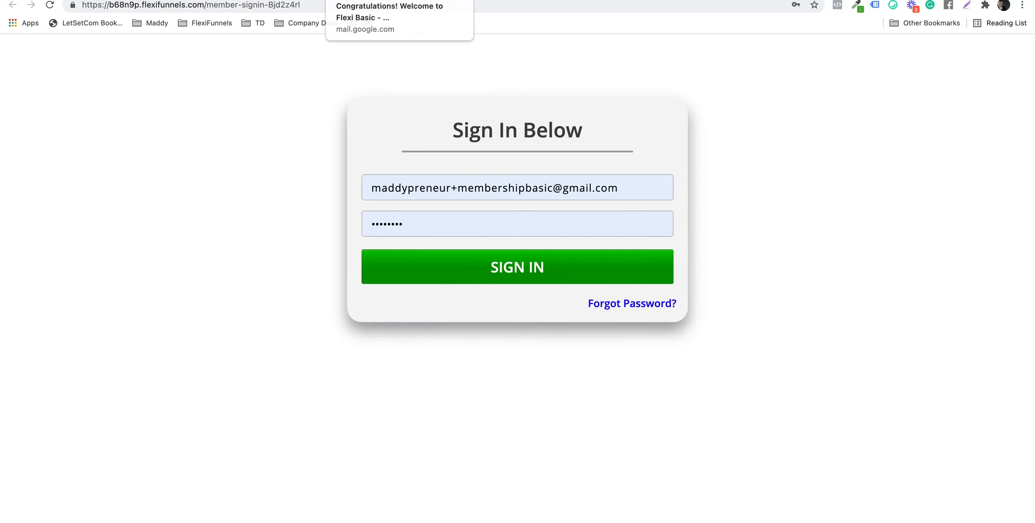
pyautogui.click(372, 0)
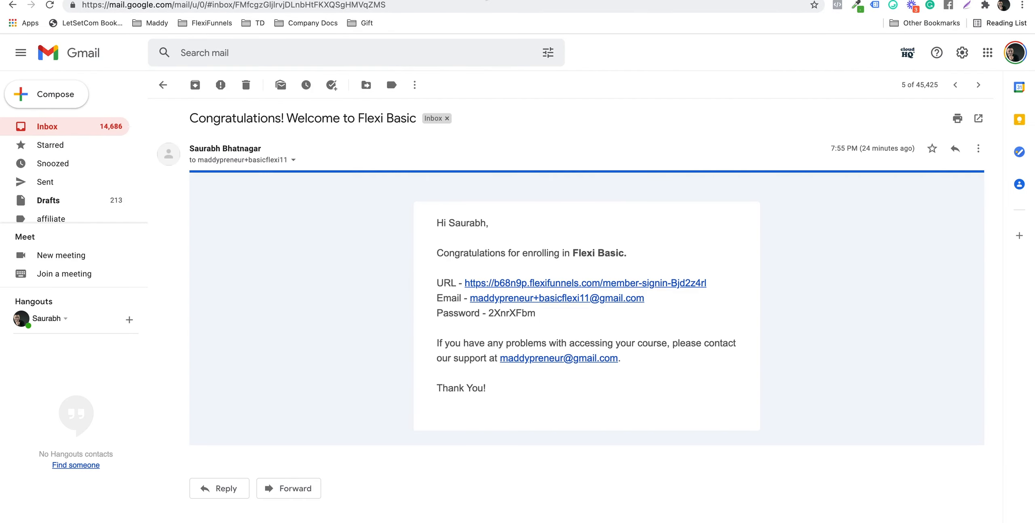
pyautogui.click(461, 0)
pyautogui.tripleClick(594, 181)
pyautogui.press('super+v')
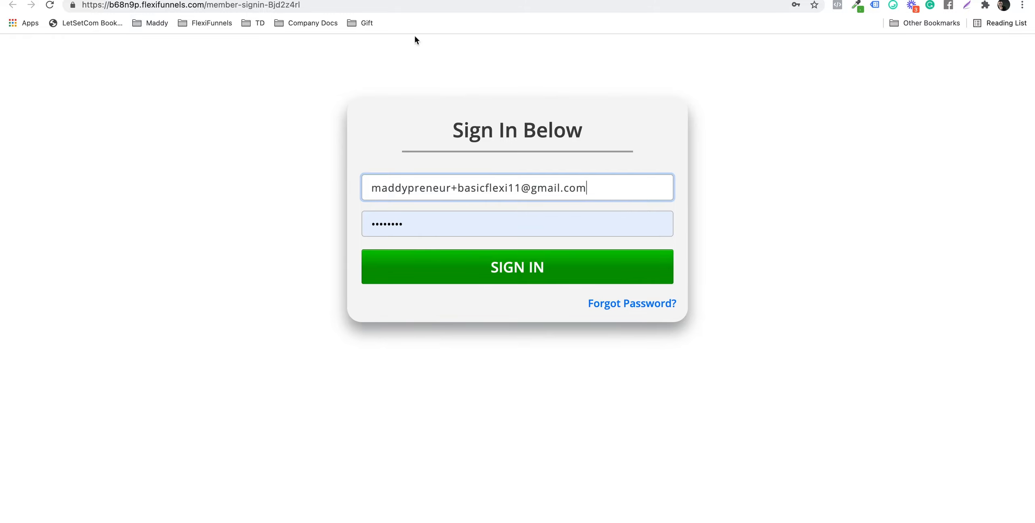
pyautogui.click(372, 0)
pyautogui.doubleClick(501, 312)
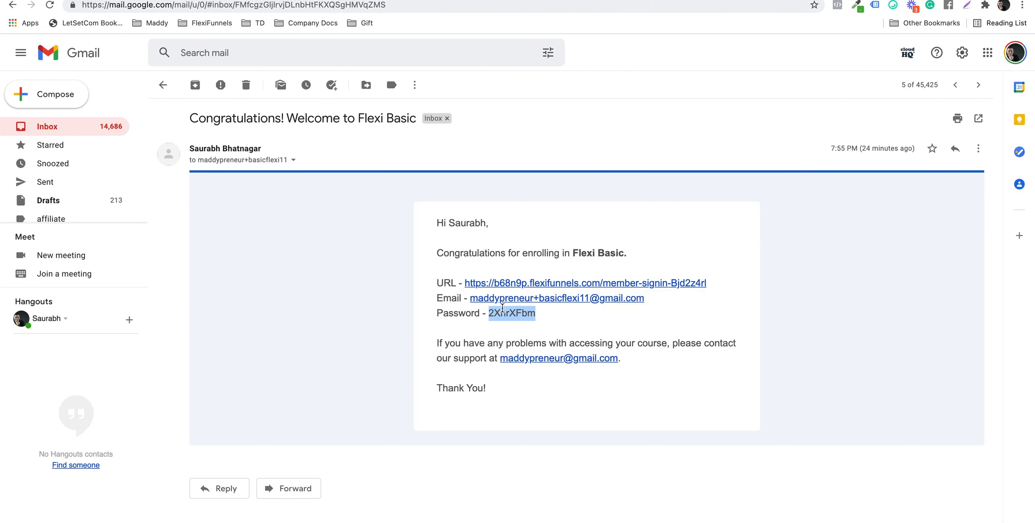
pyautogui.click(461, 0)
pyautogui.tripleClick(504, 219)
pyautogui.press('super+v')
pyautogui.click(518, 257)
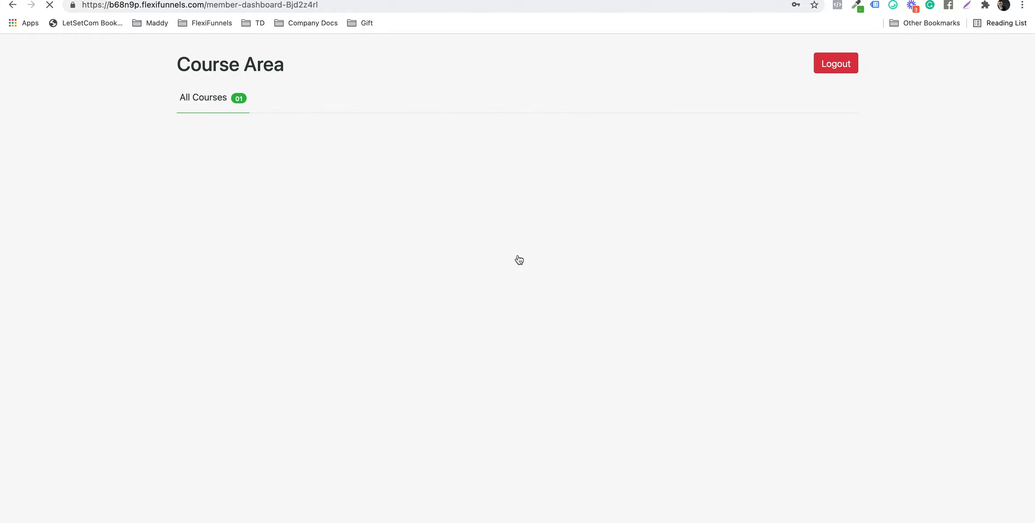
# Step: In Flexi Tutorials, play a Basic lesson, the Advanced ABC lesson, and Youtube Day 16 and Day 18
pyautogui.click(289, 225)
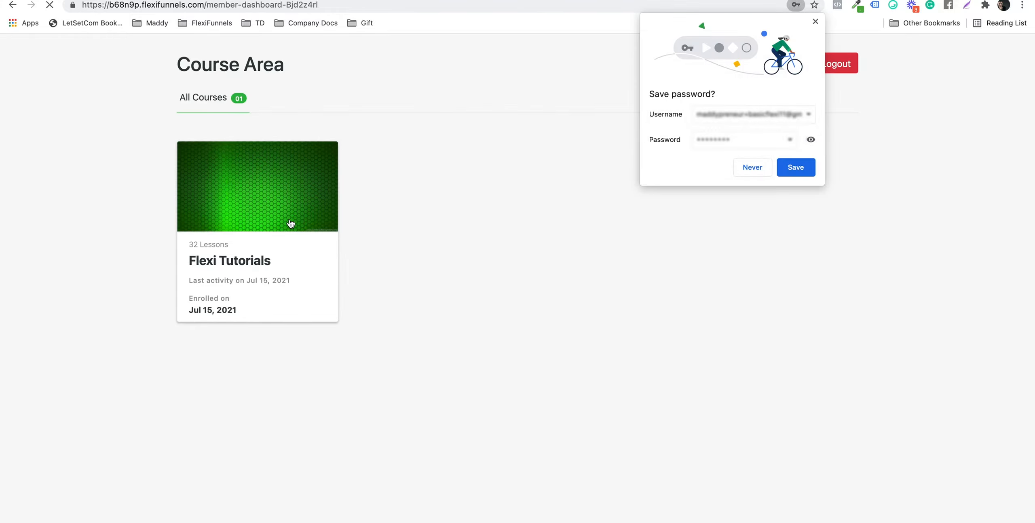
pyautogui.click(813, 21)
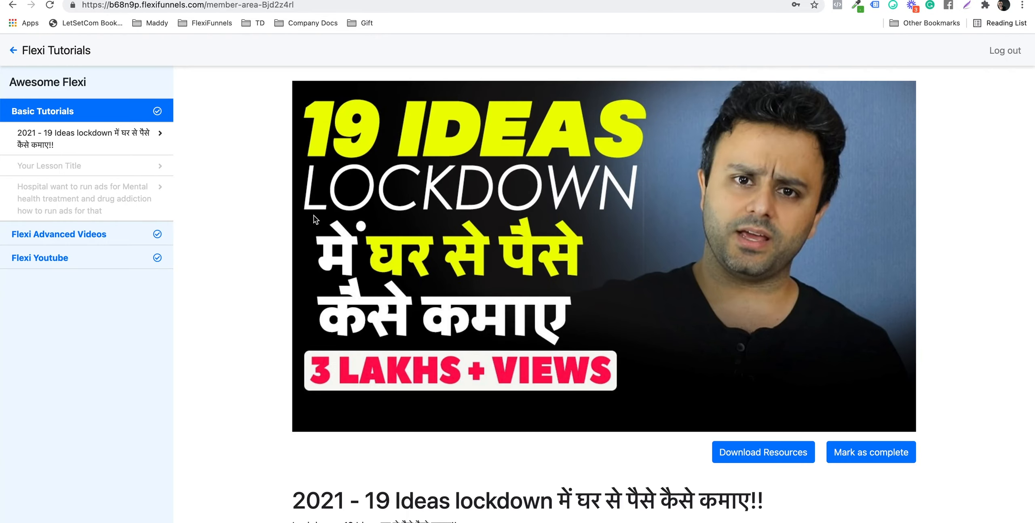
pyautogui.click(27, 198)
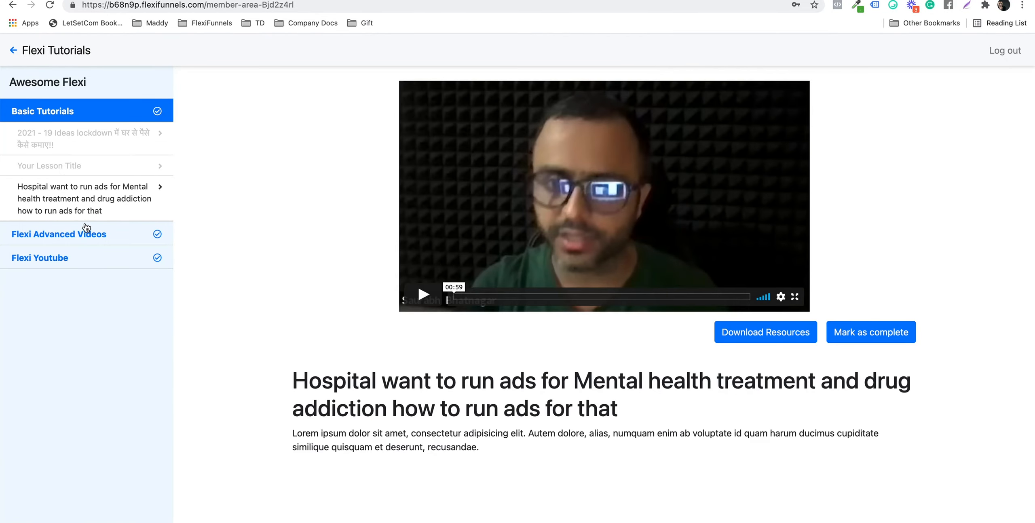
pyautogui.click(83, 232)
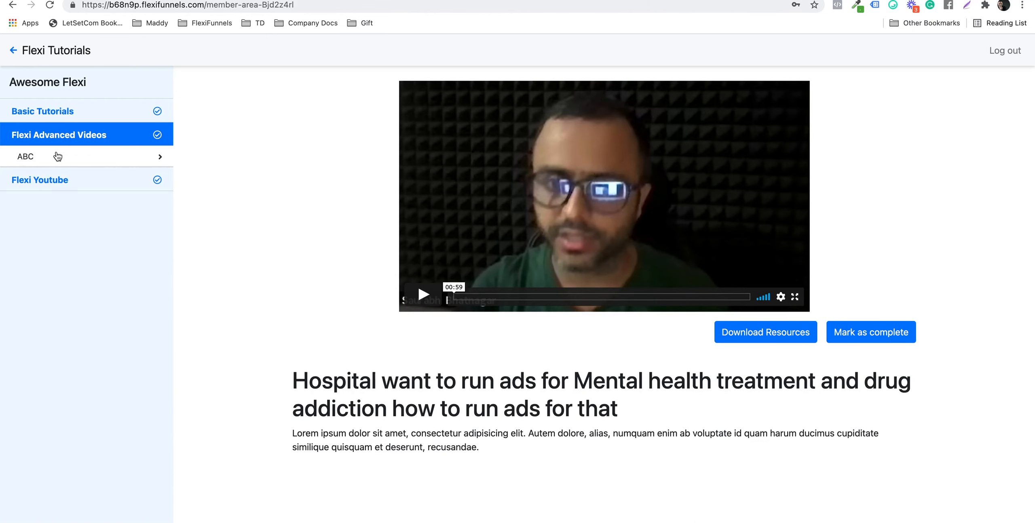
pyautogui.click(58, 157)
pyautogui.click(79, 184)
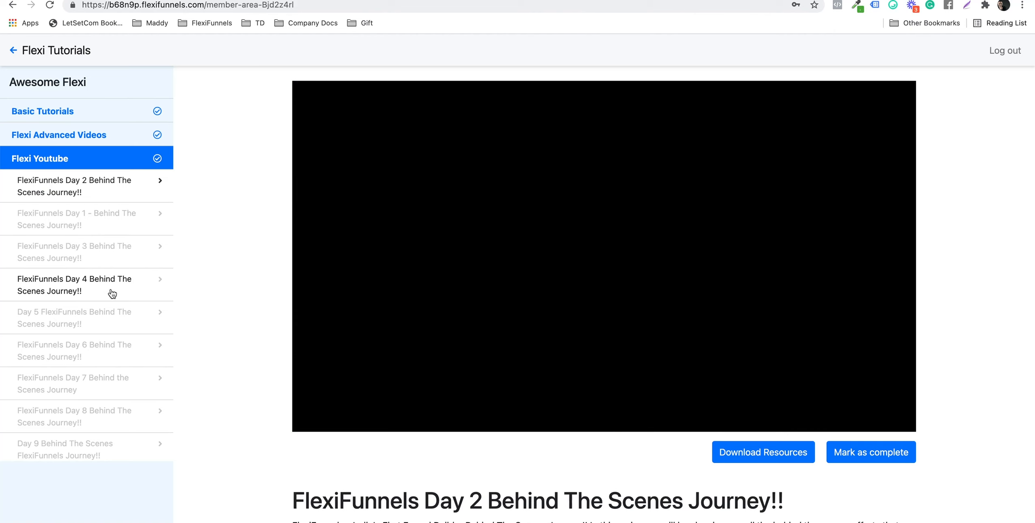
pyautogui.scroll(-10, 101, 294)
pyautogui.click(86, 294)
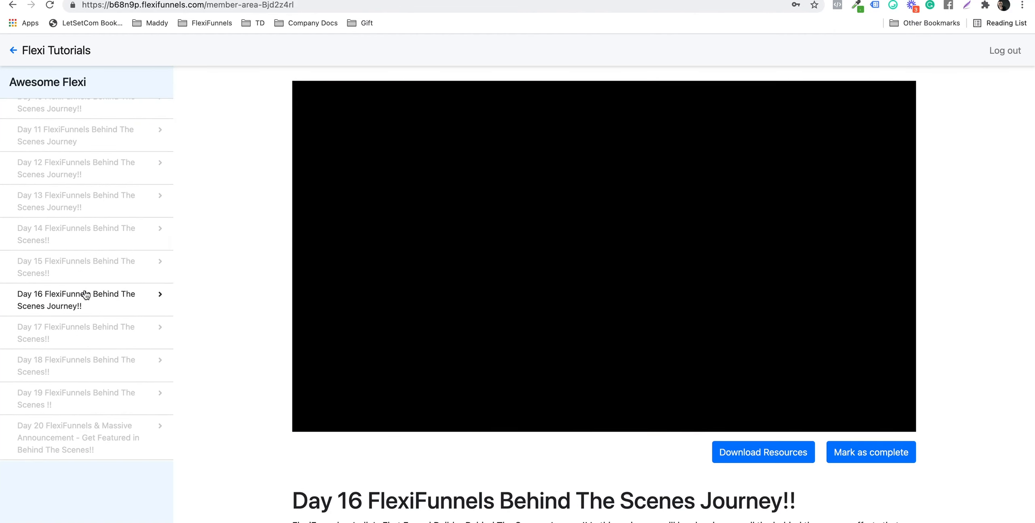
pyautogui.click(83, 358)
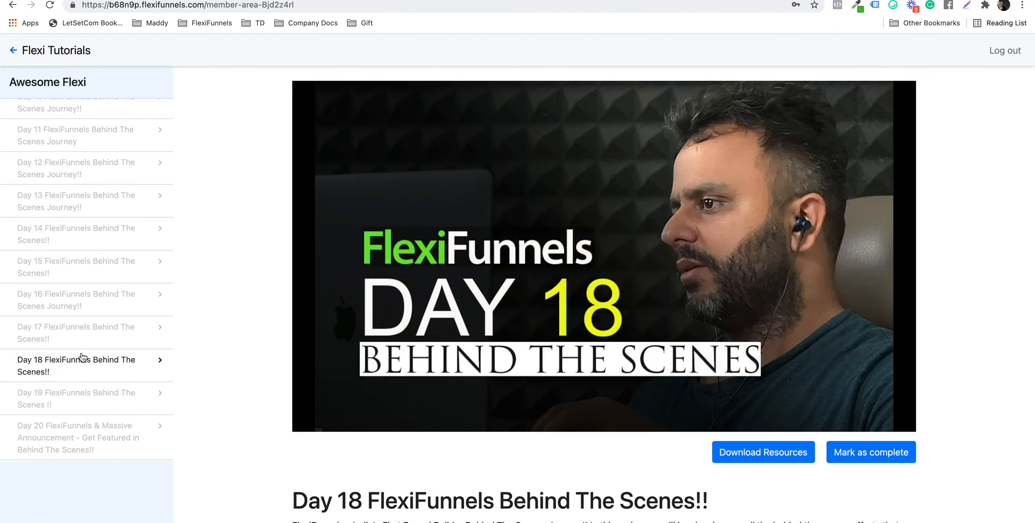
pyautogui.scroll(-8, 83, 358)
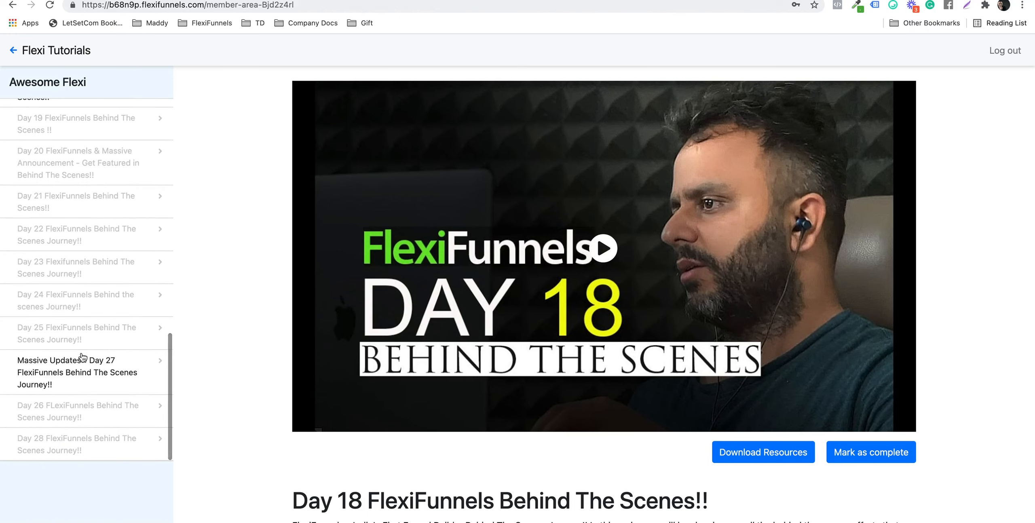